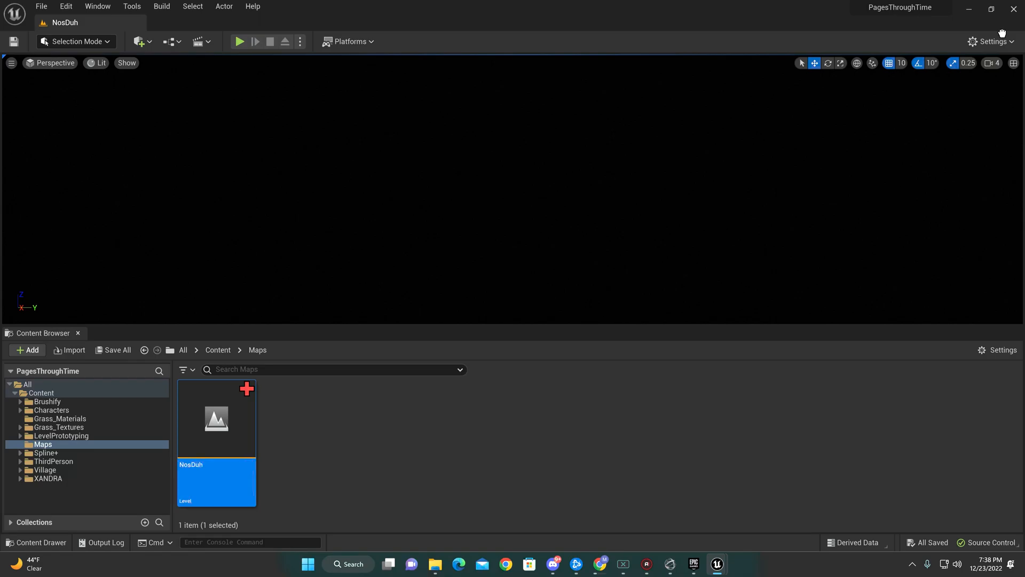
- Place a Directional Light and a Sky Light in the viewport, positioning the sky light beside the sun
{"action": "left_click_drag", "start_coordinate": [1003, 34], "coordinate": [580, 124]}
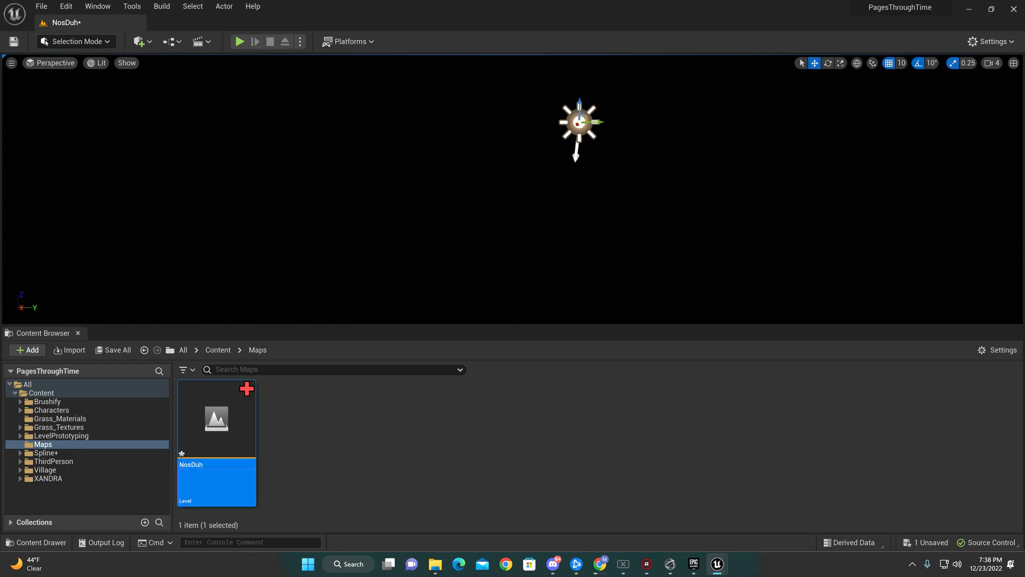
{"action": "left_click_drag", "start_coordinate": [839, 83], "coordinate": [672, 265]}
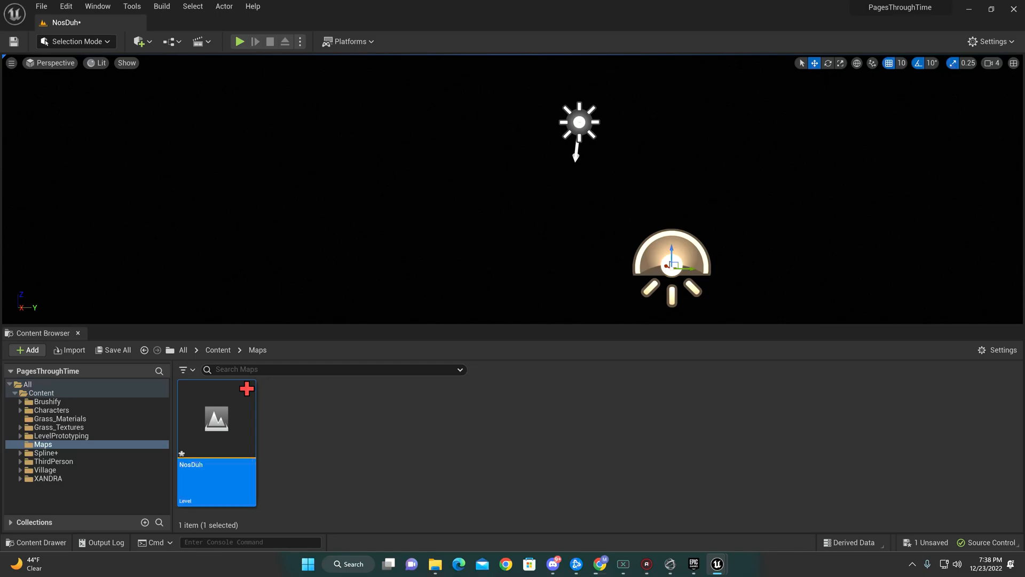
{"action": "left_click_drag", "start_coordinate": [671, 263], "coordinate": [777, 207]}
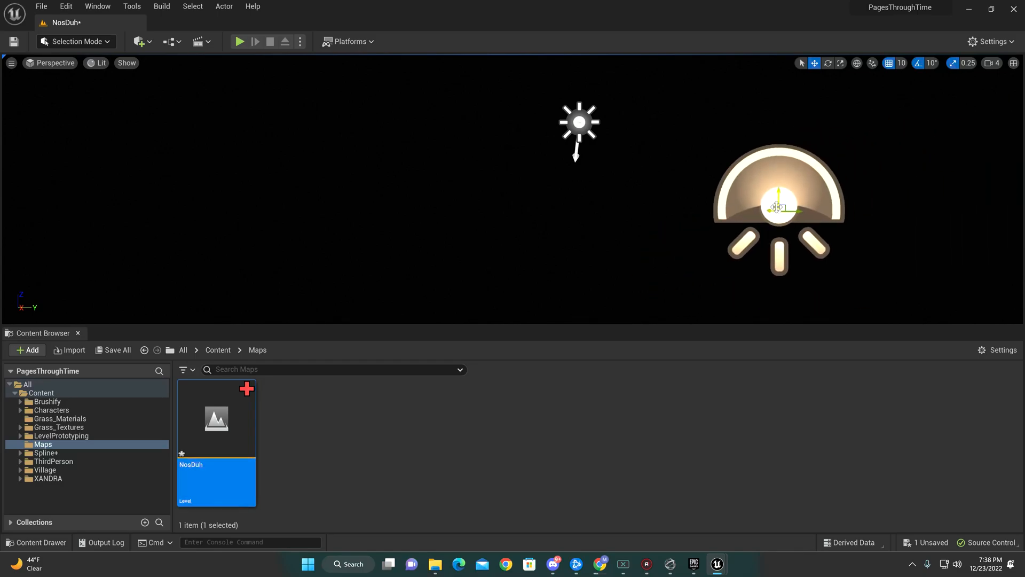
{"action": "mouse_move", "coordinate": [776, 207]}
{"action": "left_mouse_down"}
{"action": "mouse_move", "coordinate": [1021, 211]}
{"action": "mouse_move", "coordinate": [818, 224]}
{"action": "left_mouse_up"}
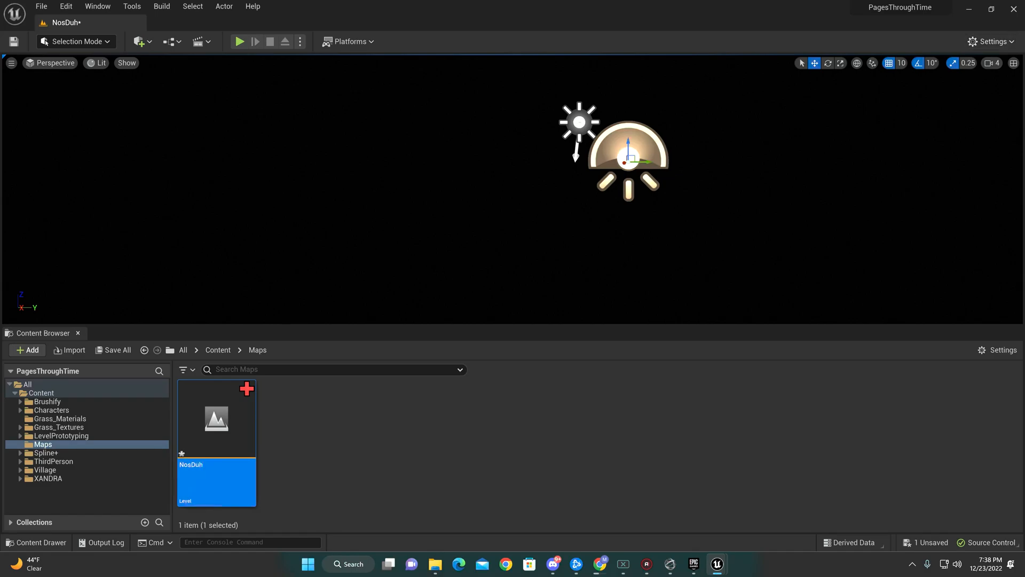
- Add a Sky Atmosphere actor and check the sky and sun light actors
{"action": "left_click_drag", "start_coordinate": [603, 10], "coordinate": [567, 154]}
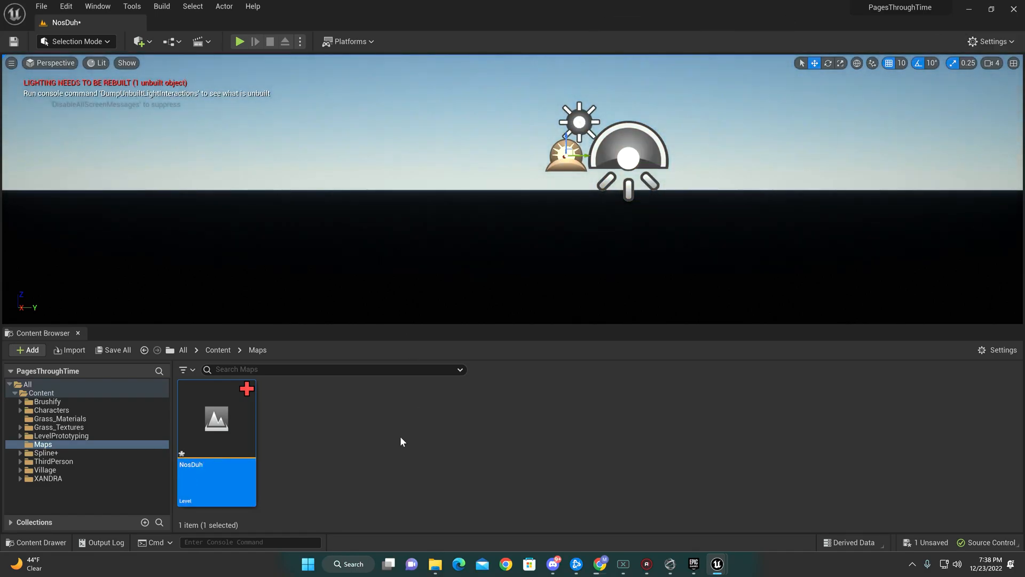
{"action": "left_click", "coordinate": [628, 156]}
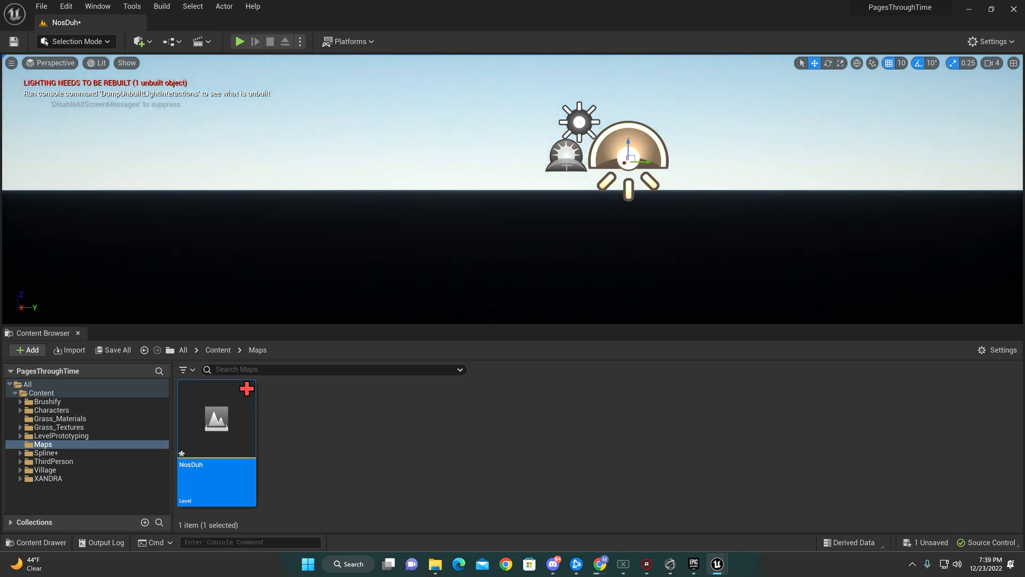
{"action": "left_click", "coordinate": [579, 122]}
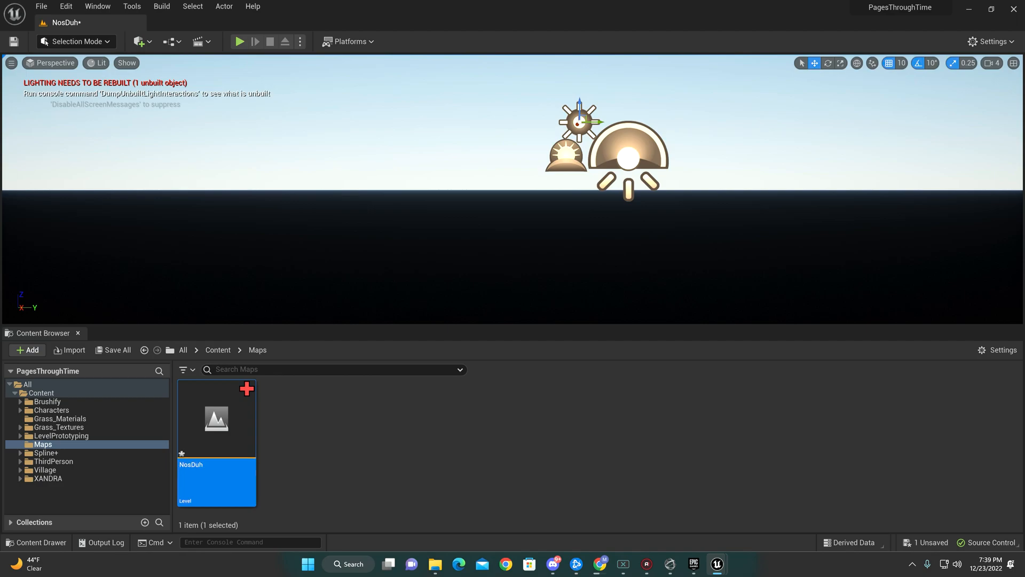
- Toggle Game View with G and look up and around at the rendered sky
{"action": "key", "text": "g"}
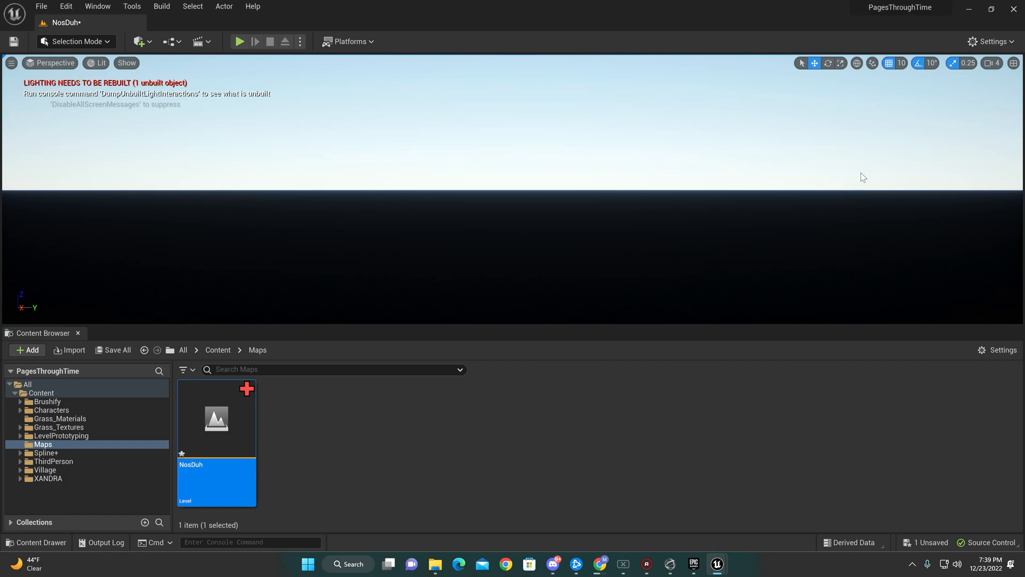
{"action": "right_click_drag", "start_coordinate": [861, 172], "coordinate": [861, 280]}
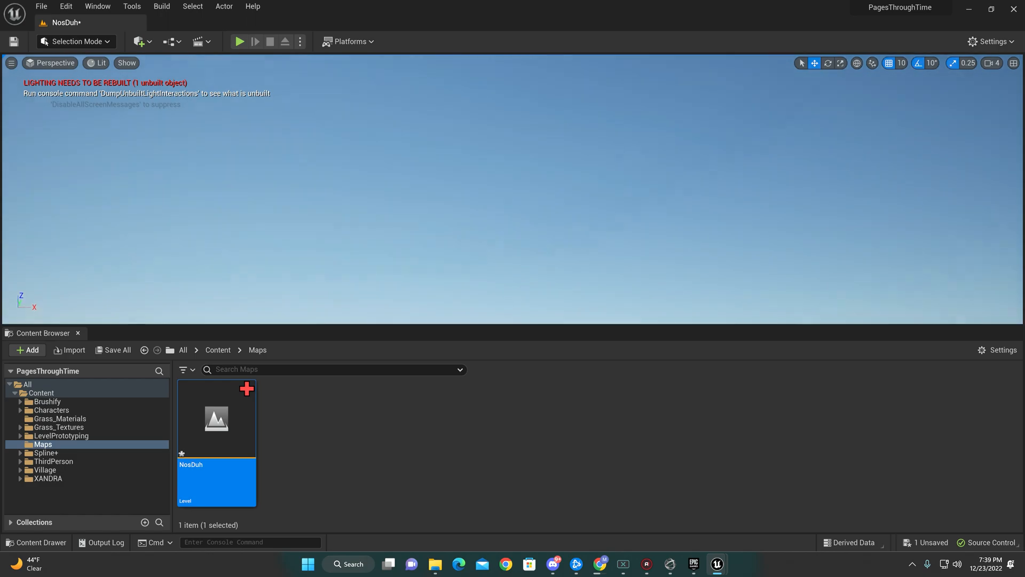
{"action": "mouse_move", "coordinate": [512, 193]}
{"action": "right_mouse_down"}
{"action": "mouse_move", "coordinate": [513, 240]}
{"action": "mouse_move", "coordinate": [513, 161]}
{"action": "mouse_move", "coordinate": [701, 147]}
{"action": "right_mouse_up"}
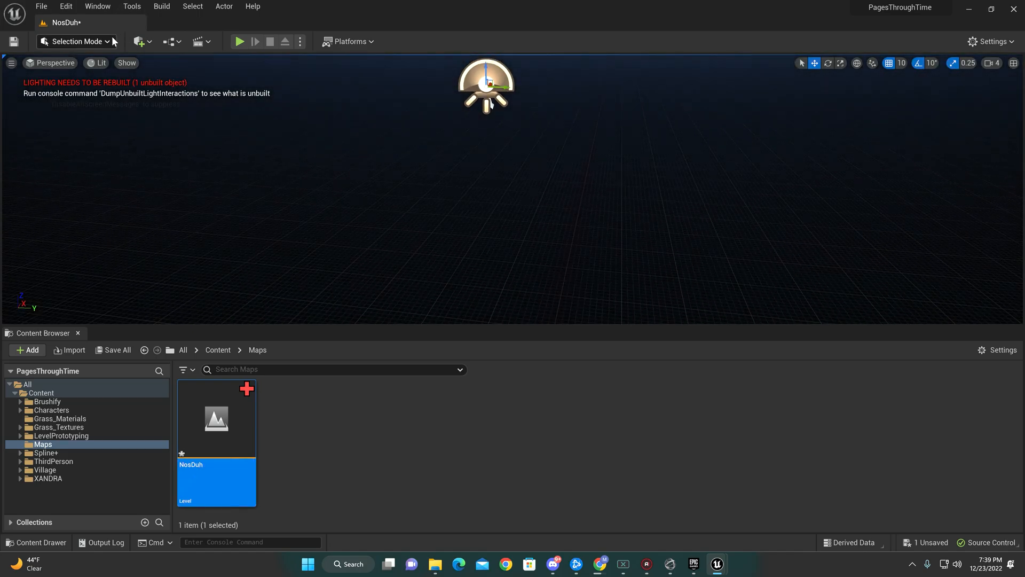
{"action": "left_click", "coordinate": [96, 41]}
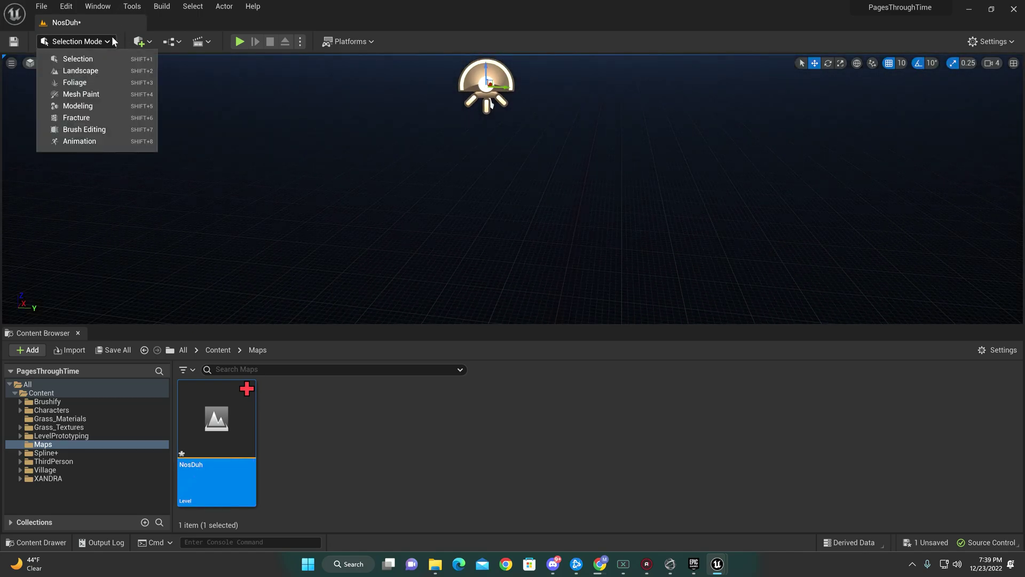
- Switch to Landscape Mode, view the 8×8 grid, and open the Material picker for the new landscape
{"action": "left_click", "coordinate": [105, 69]}
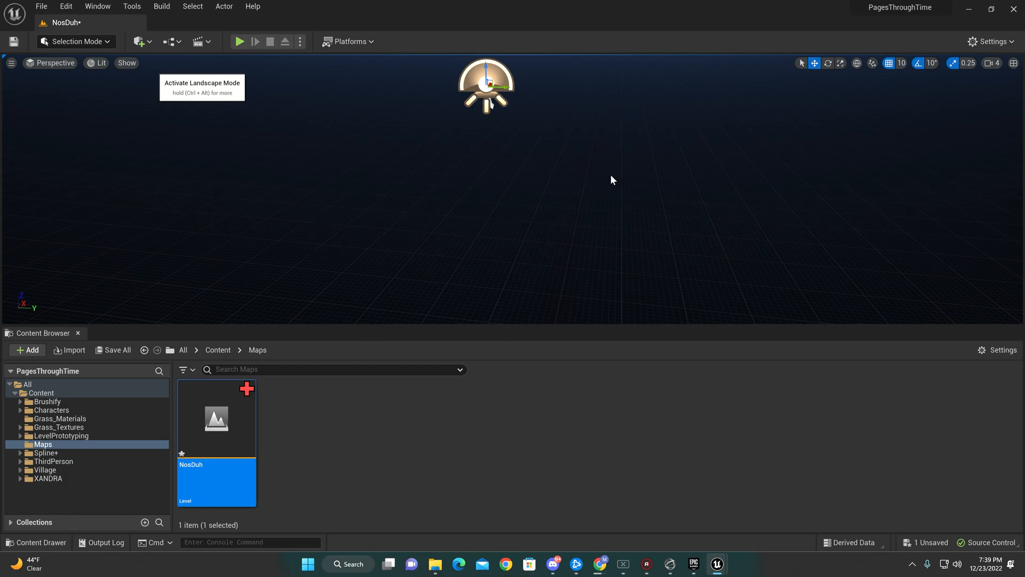
{"action": "scroll", "coordinate": [632, 225], "scroll_direction": "down", "scroll_amount": 5}
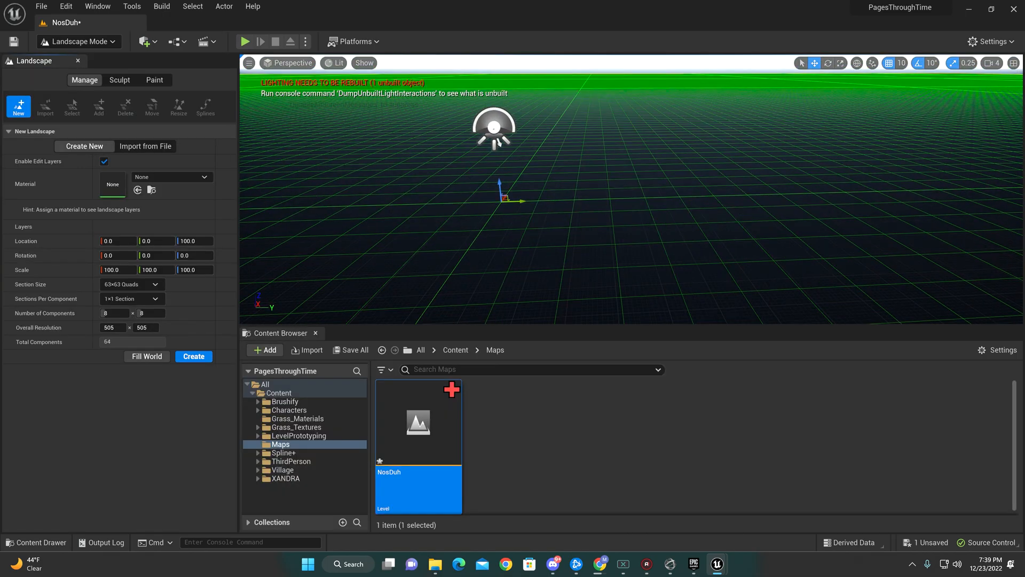
{"action": "right_click_drag", "start_coordinate": [631, 224], "coordinate": [632, 264]}
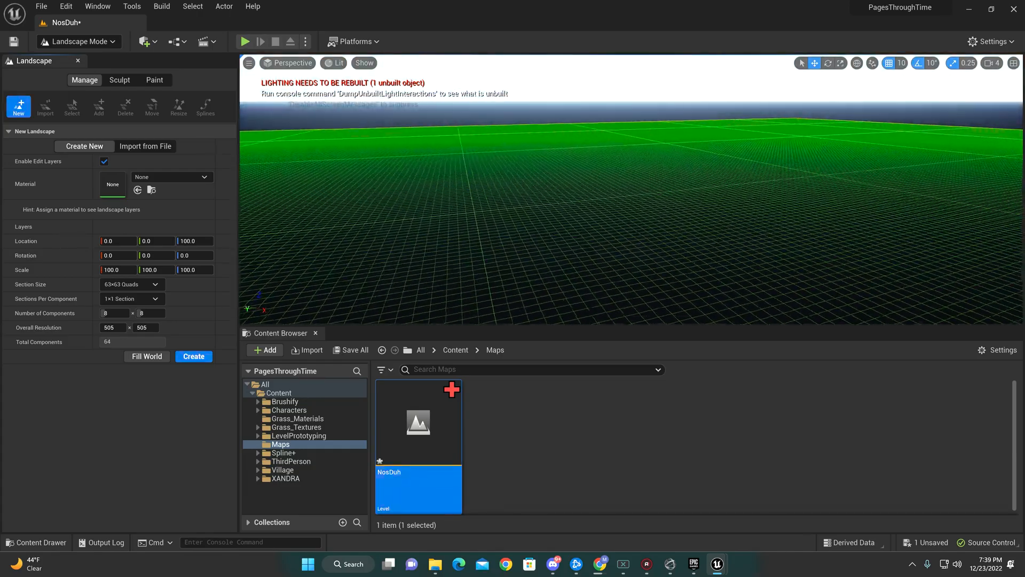
{"action": "right_click_drag", "start_coordinate": [631, 241], "coordinate": [631, 120]}
{"action": "scroll", "coordinate": [631, 201], "scroll_direction": "up", "scroll_amount": 8}
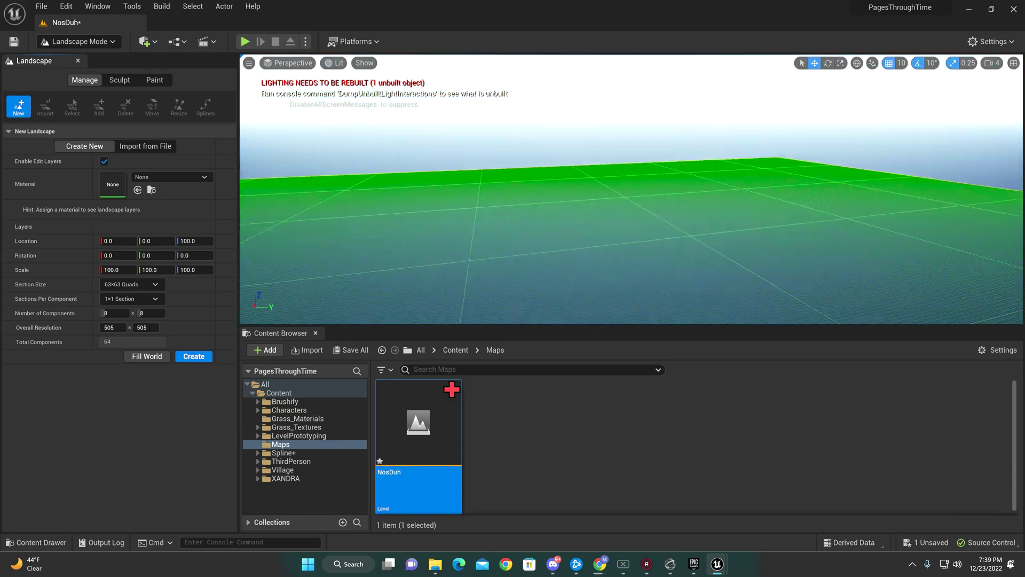
{"action": "mouse_move", "coordinate": [632, 240]}
{"action": "right_mouse_down"}
{"action": "mouse_move", "coordinate": [631, 145]}
{"action": "mouse_move", "coordinate": [631, 257]}
{"action": "mouse_move", "coordinate": [609, 240]}
{"action": "right_mouse_up"}
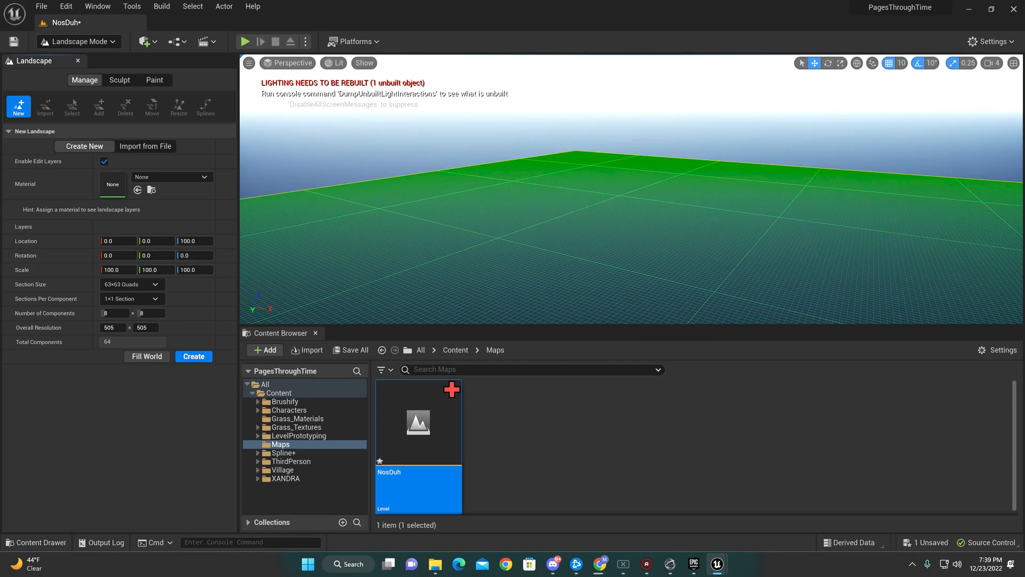
{"action": "mouse_move", "coordinate": [632, 201]}
{"action": "right_mouse_down"}
{"action": "mouse_move", "coordinate": [631, 120]}
{"action": "mouse_move", "coordinate": [631, 208]}
{"action": "mouse_move", "coordinate": [641, 208]}
{"action": "mouse_move", "coordinate": [631, 200]}
{"action": "mouse_move", "coordinate": [631, 120]}
{"action": "right_mouse_up"}
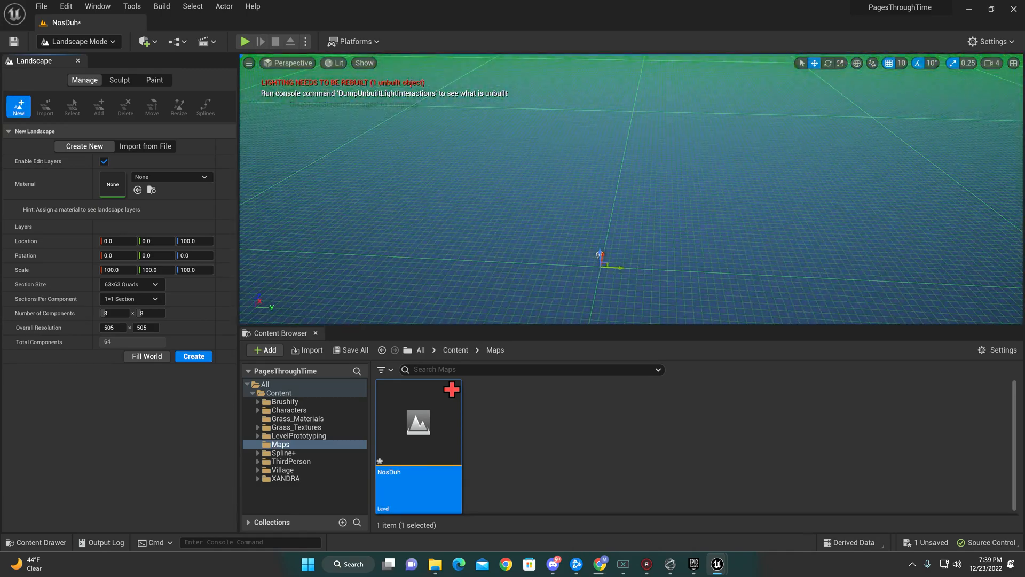
{"action": "left_click", "coordinate": [171, 177]}
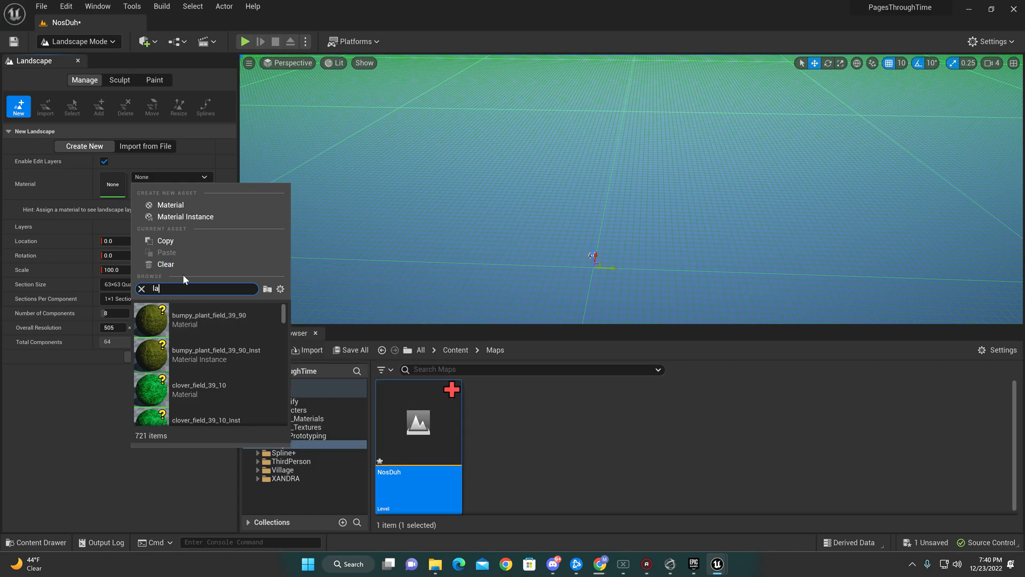
{"action": "type", "text": "land"}
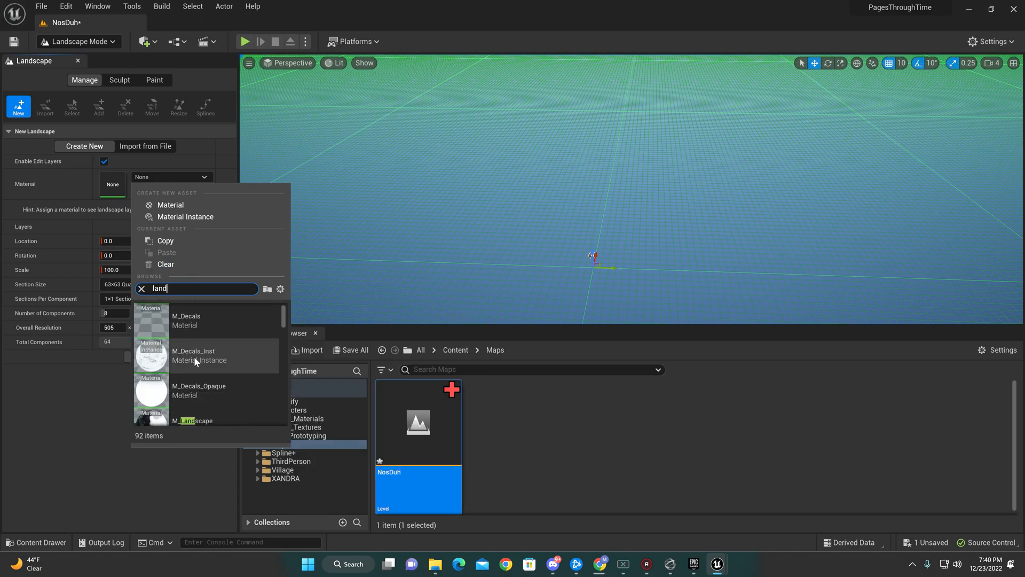
{"action": "scroll", "coordinate": [194, 356], "scroll_direction": "down", "scroll_amount": 3}
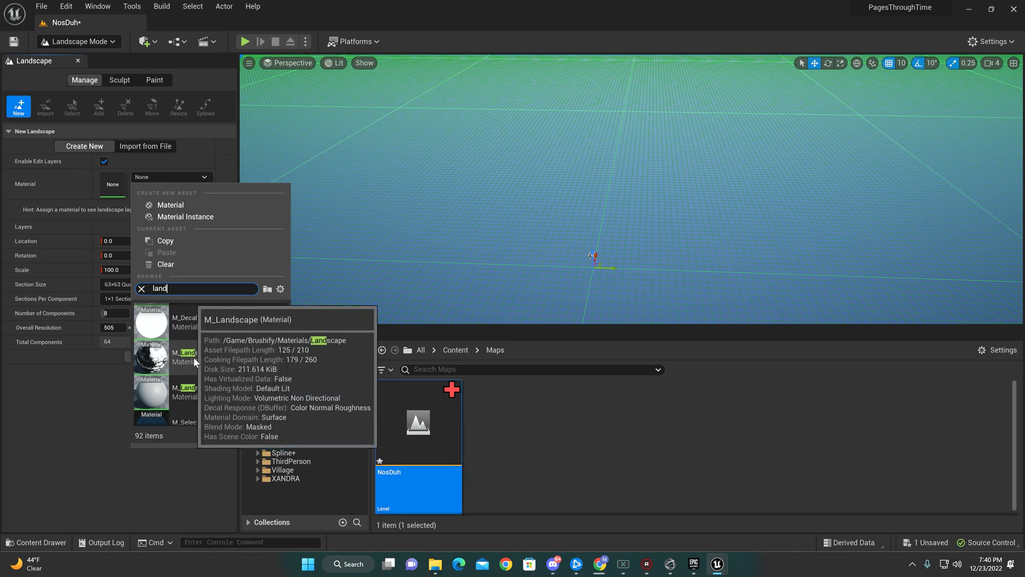
- Choose M_Landscape from /Game/Brushify/Materials and create the 8×8-component landscape
{"action": "left_click", "coordinate": [192, 357]}
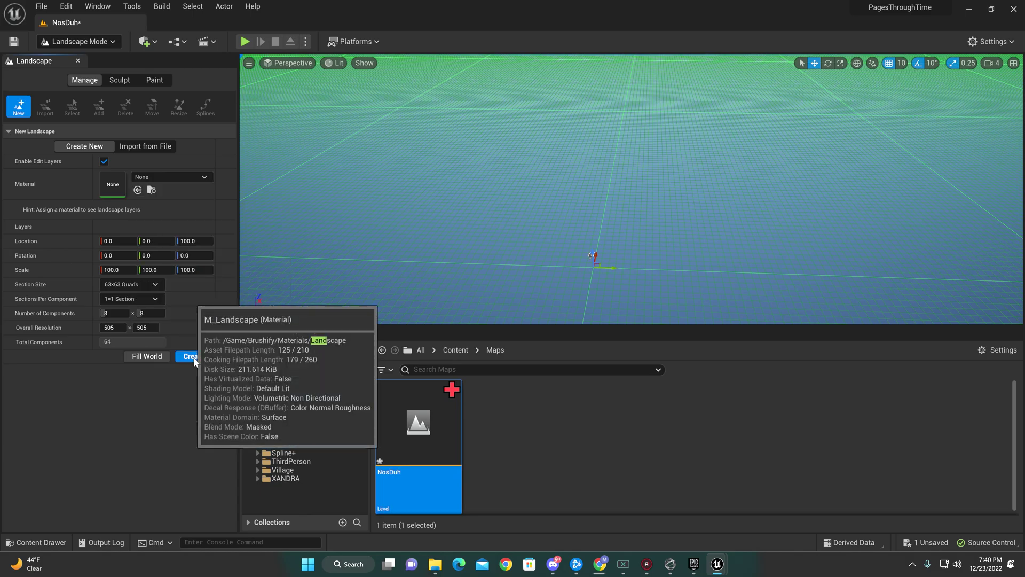
{"action": "left_click", "coordinate": [179, 176]}
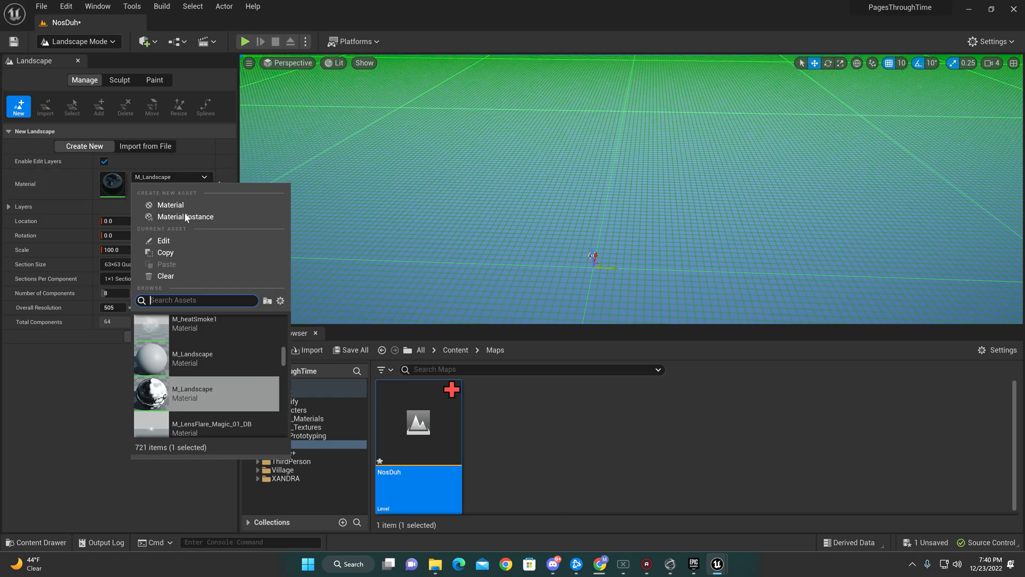
{"action": "scroll", "coordinate": [252, 379], "scroll_direction": "down", "scroll_amount": 1}
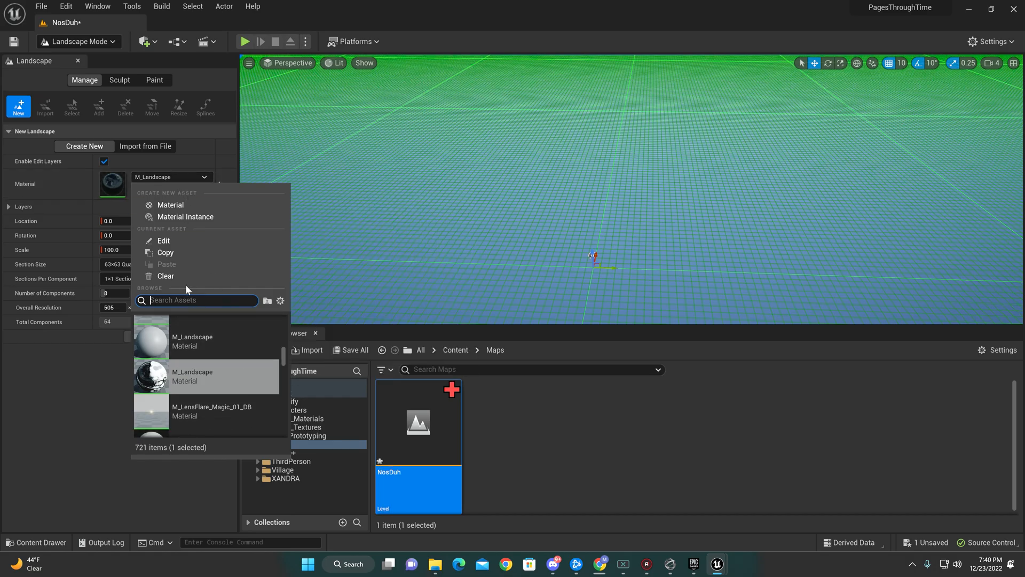
{"action": "type", "text": "land"}
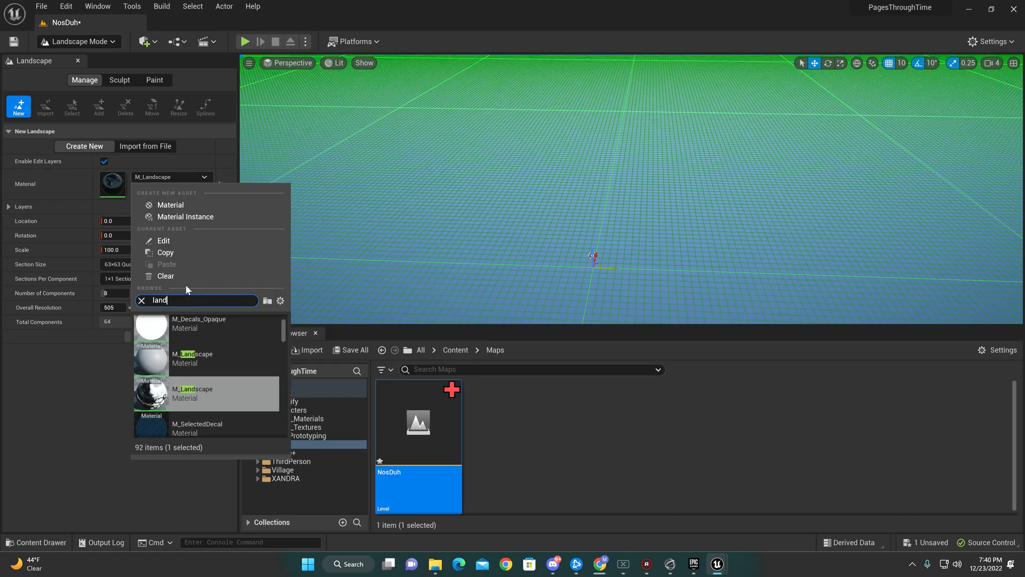
{"action": "mouse_move", "coordinate": [192, 358]}
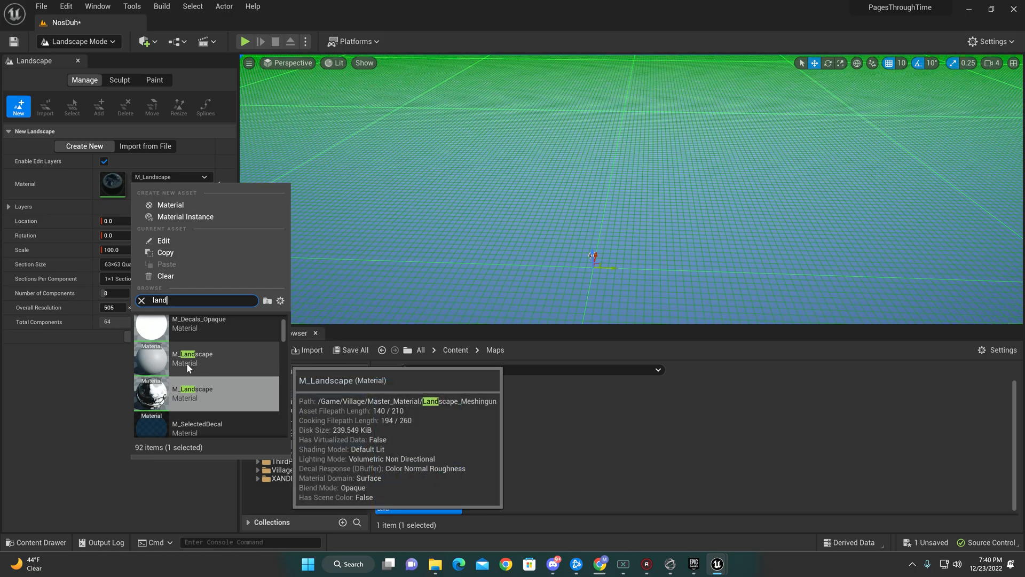
{"action": "left_click", "coordinate": [202, 393]}
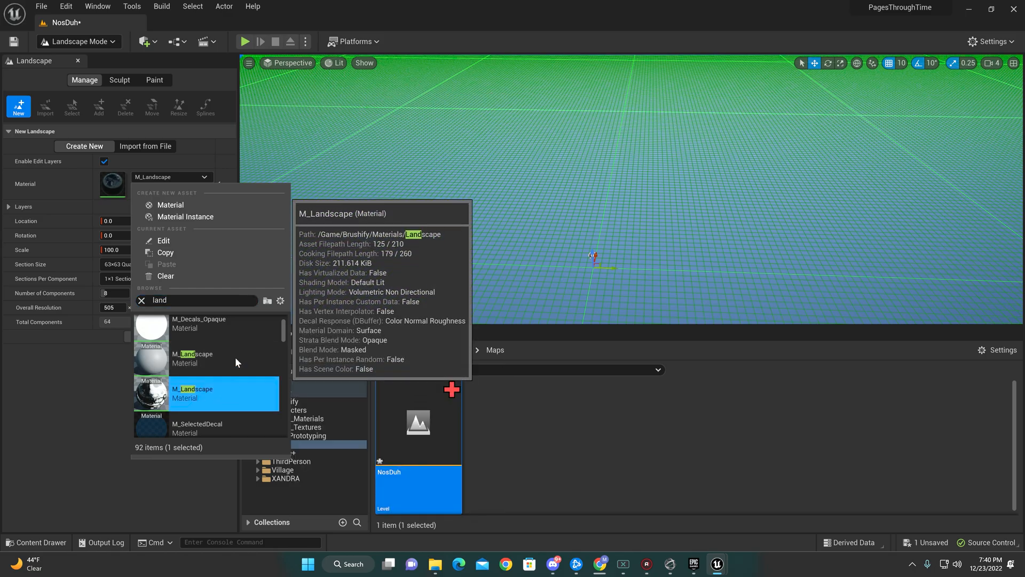
{"action": "left_click", "coordinate": [352, 157]}
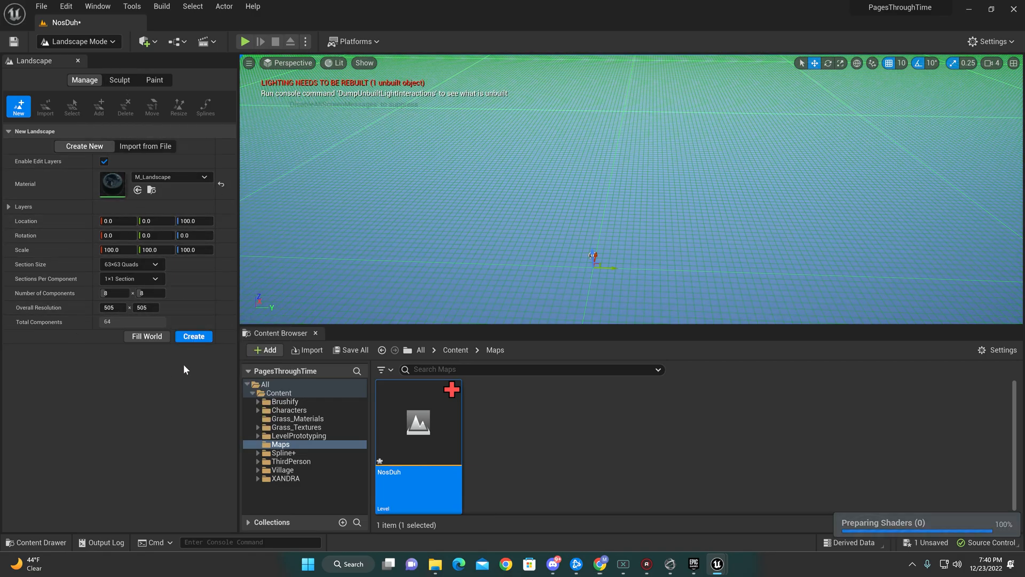
{"action": "left_click", "coordinate": [194, 337]}
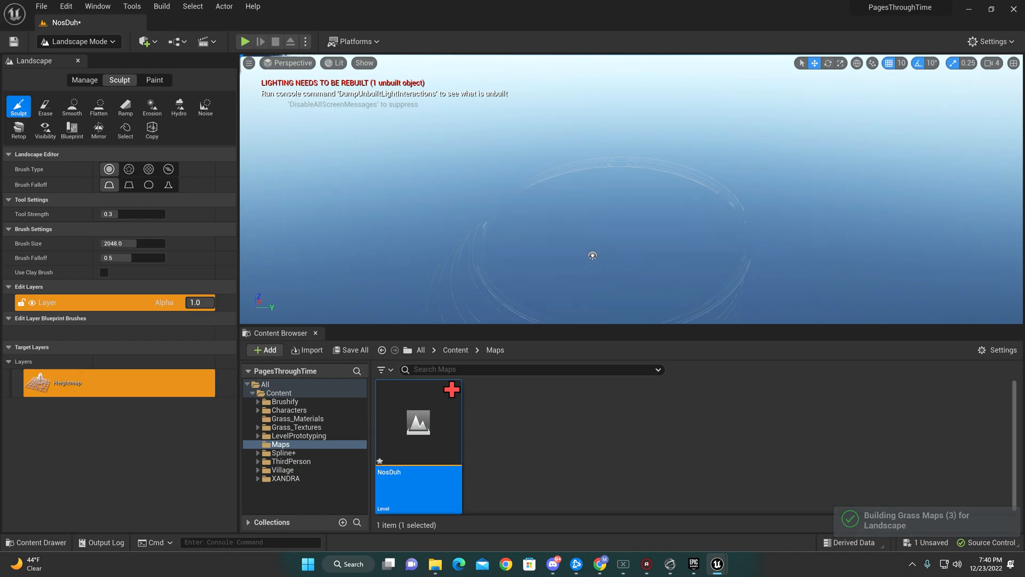
- Fly over the flat landscape, adjusting camera speed, then switch to the landscape Paint tools
{"action": "right_click_drag", "start_coordinate": [576, 240], "coordinate": [577, 160]}
{"action": "right_click_drag", "start_coordinate": [625, 200], "coordinate": [625, 120]}
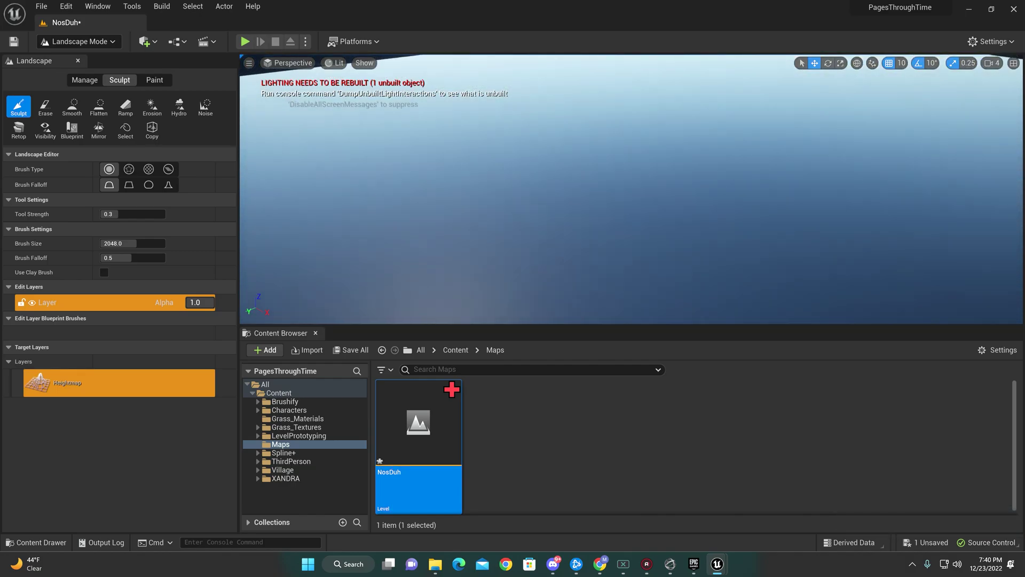
{"action": "right_click_drag", "start_coordinate": [561, 200], "coordinate": [835, 223]}
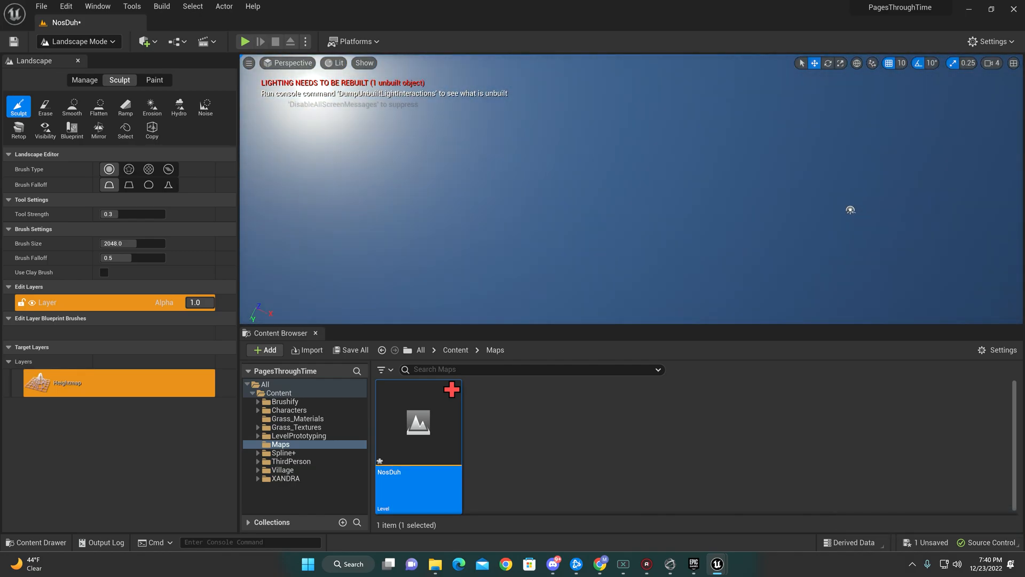
{"action": "left_click", "coordinate": [992, 63]}
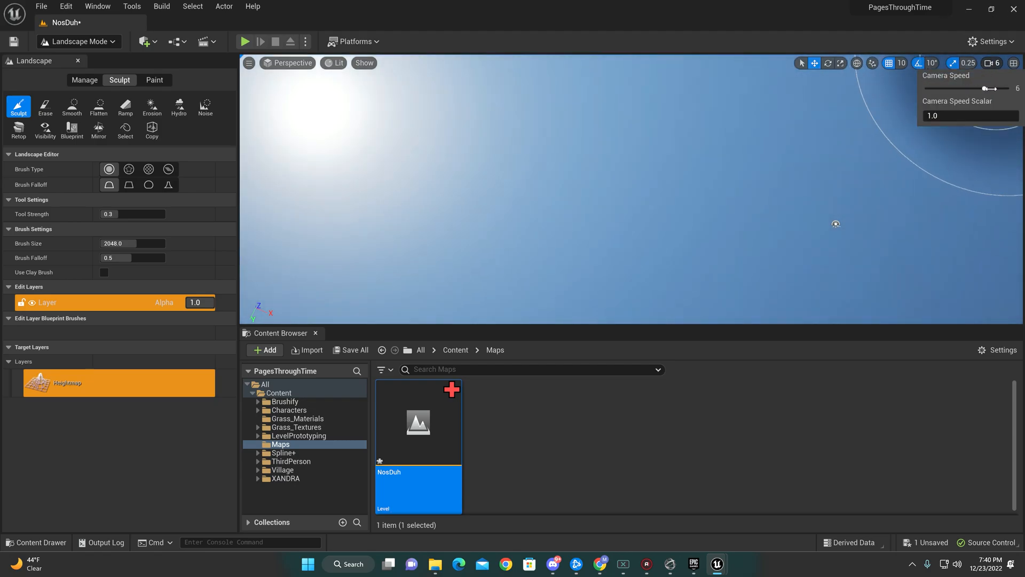
{"action": "right_click_drag", "start_coordinate": [835, 223], "coordinate": [721, 200]}
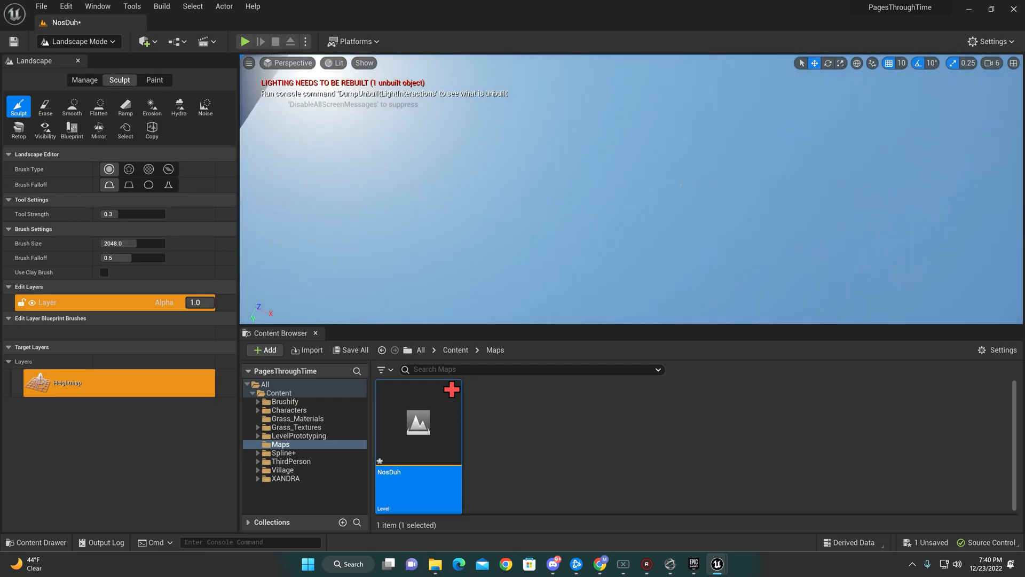
{"action": "right_click_drag", "start_coordinate": [641, 201], "coordinate": [641, 120]}
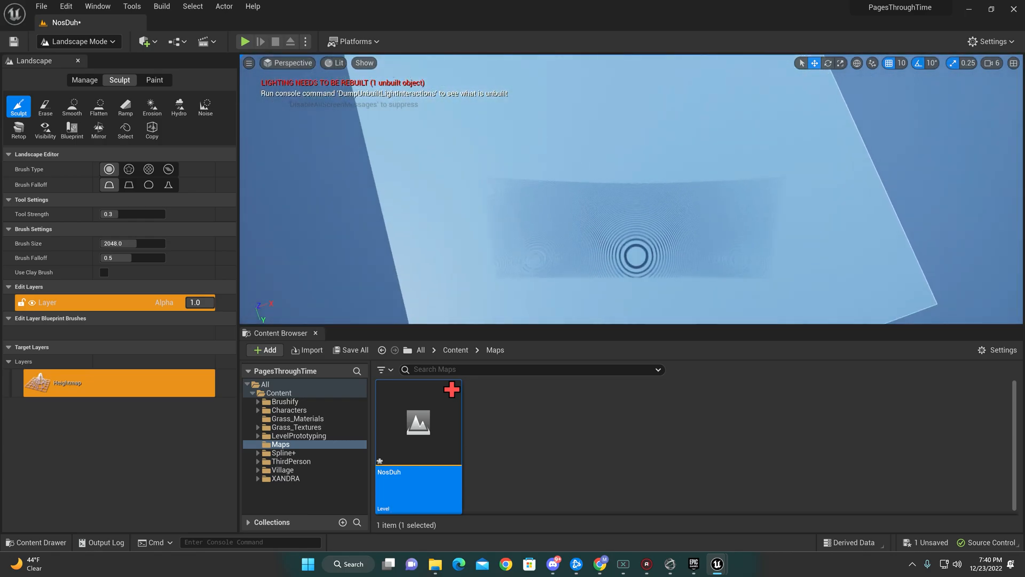
{"action": "right_click_drag", "start_coordinate": [637, 256], "coordinate": [632, 305]}
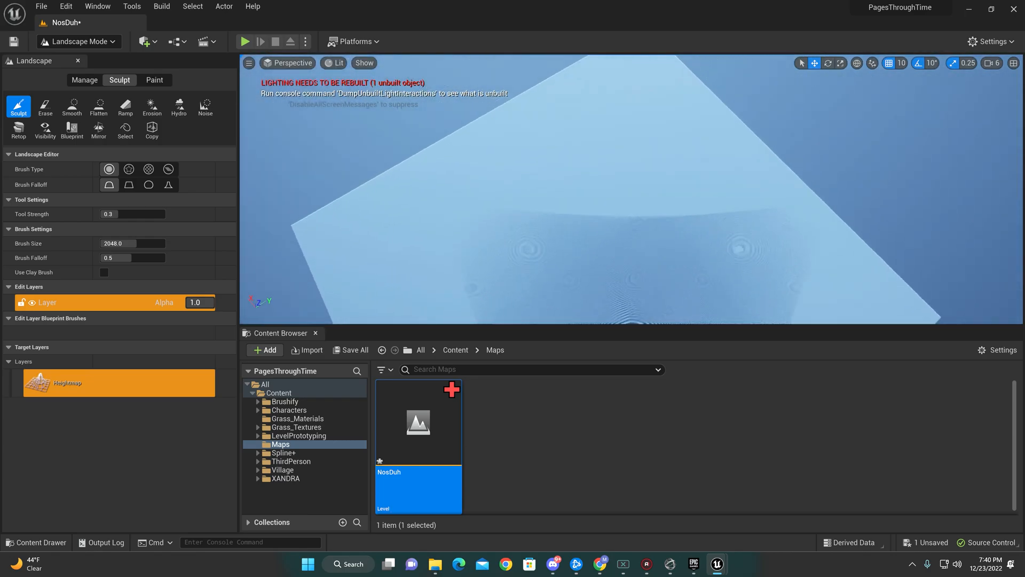
{"action": "right_click_drag", "start_coordinate": [640, 240], "coordinate": [560, 201]}
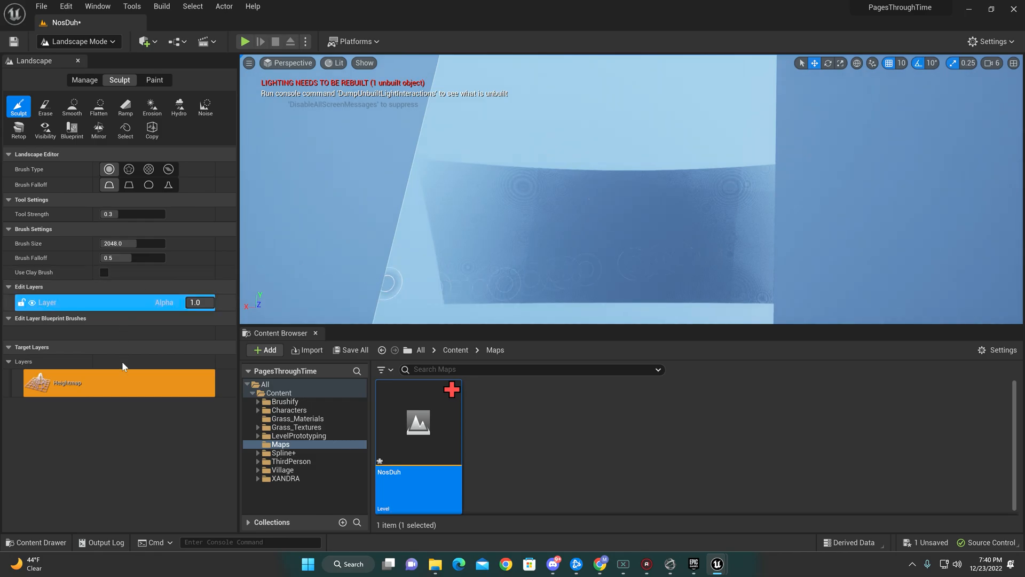
{"action": "left_click", "coordinate": [154, 79]}
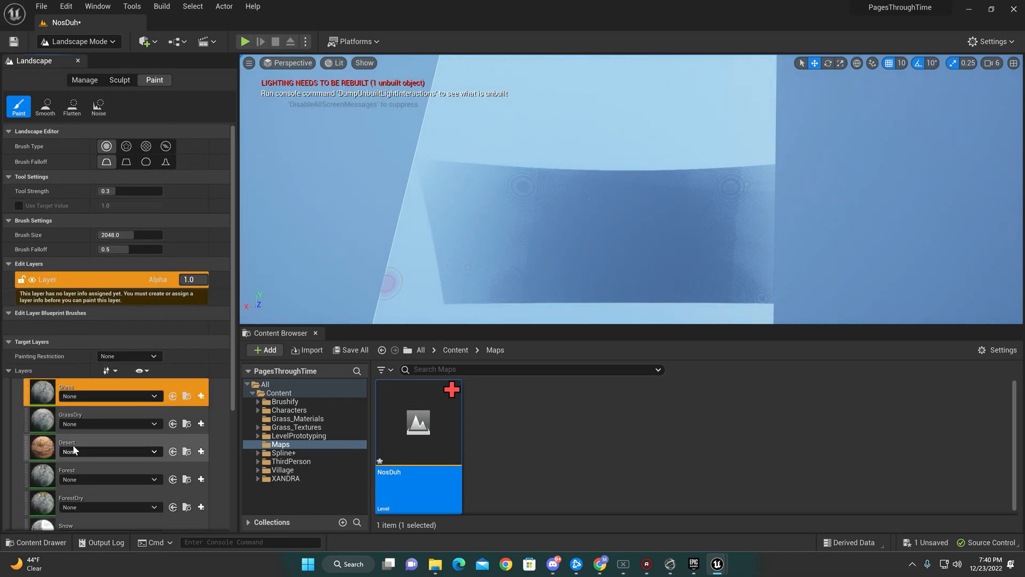
{"action": "scroll", "coordinate": [79, 438], "scroll_direction": "down", "scroll_amount": 3}
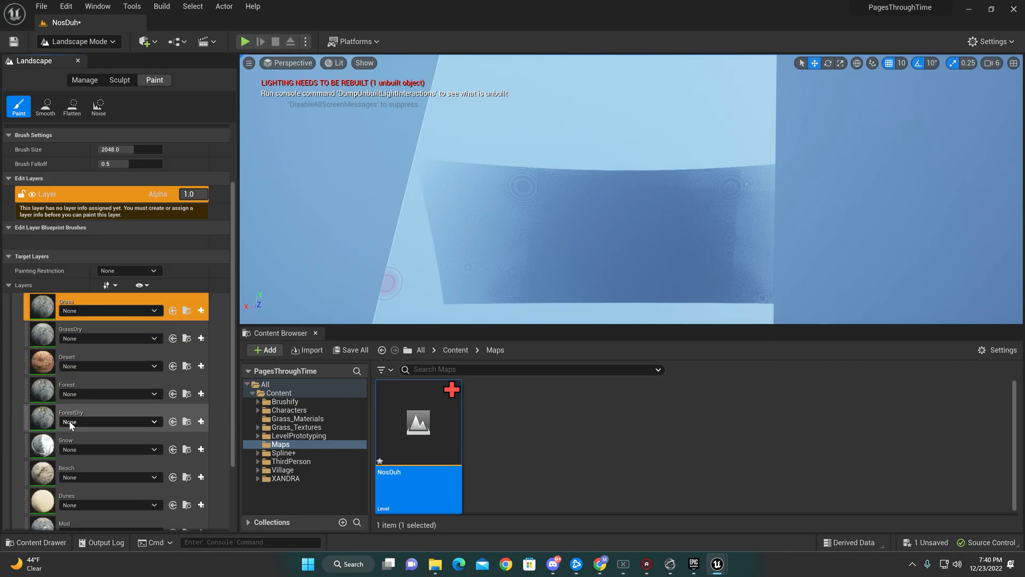
{"action": "scroll", "coordinate": [68, 404], "scroll_direction": "down", "scroll_amount": 2}
{"action": "scroll", "coordinate": [66, 398], "scroll_direction": "down", "scroll_amount": 2}
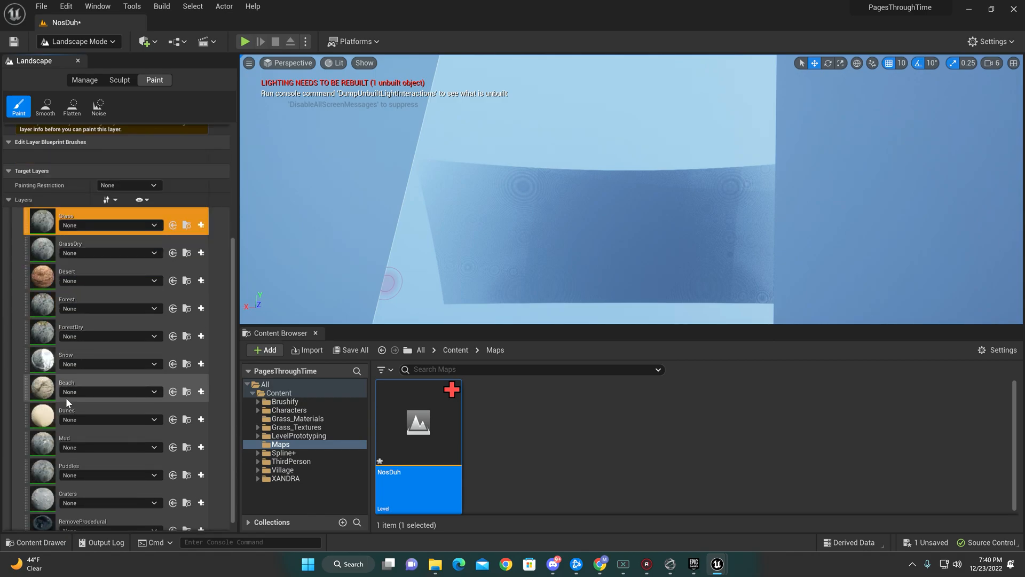
{"action": "scroll", "coordinate": [65, 398], "scroll_direction": "down", "scroll_amount": 1}
{"action": "scroll", "coordinate": [65, 392], "scroll_direction": "up", "scroll_amount": 2}
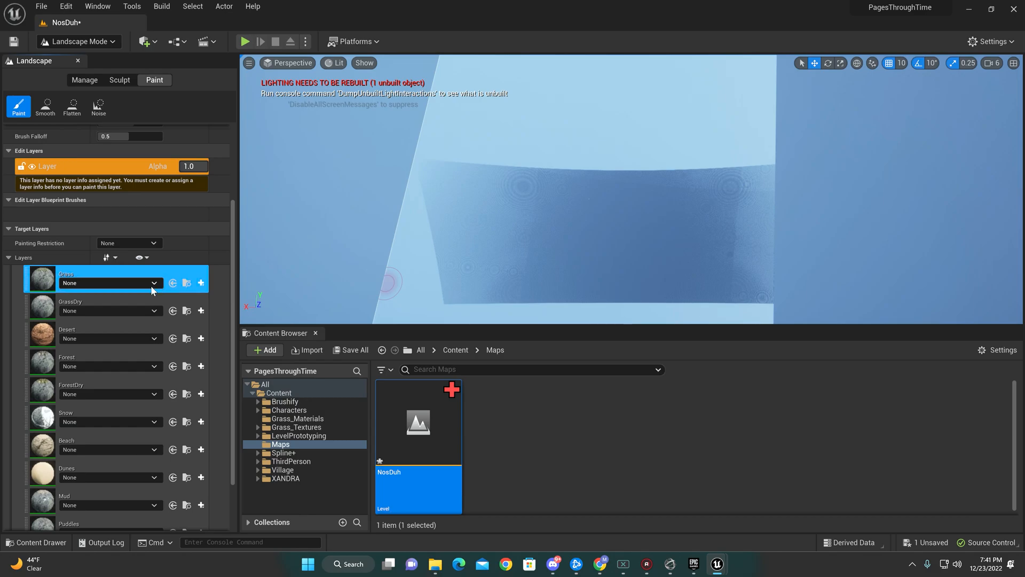
{"action": "scroll", "coordinate": [151, 285], "scroll_direction": "down", "scroll_amount": 2}
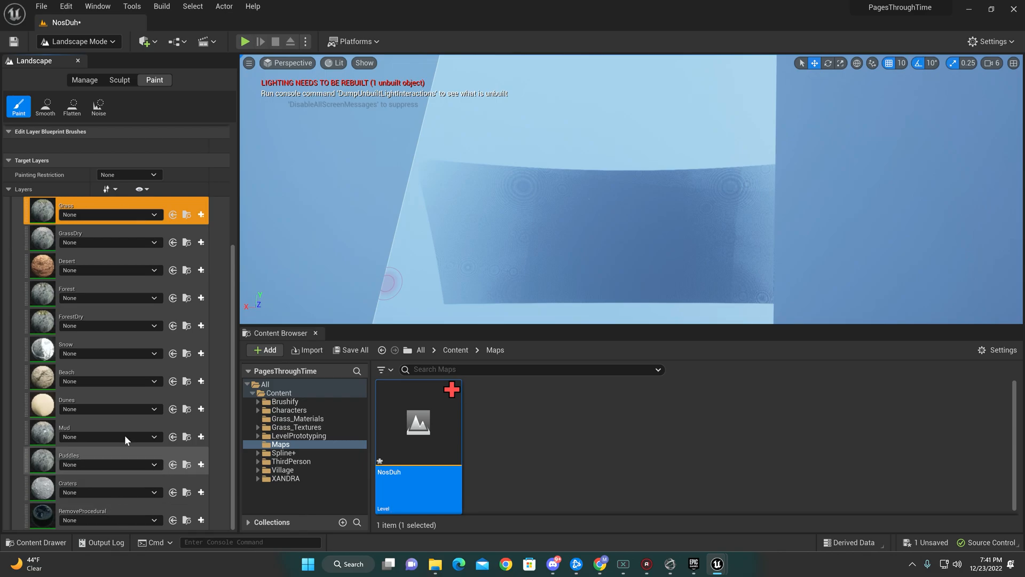
{"action": "scroll", "coordinate": [120, 361], "scroll_direction": "up", "scroll_amount": 1}
- Assign Grass_LayerInfo to the Grass paint layer so grass covers the landscape
{"action": "left_click", "coordinate": [118, 240]}
{"action": "left_click", "coordinate": [136, 302]}
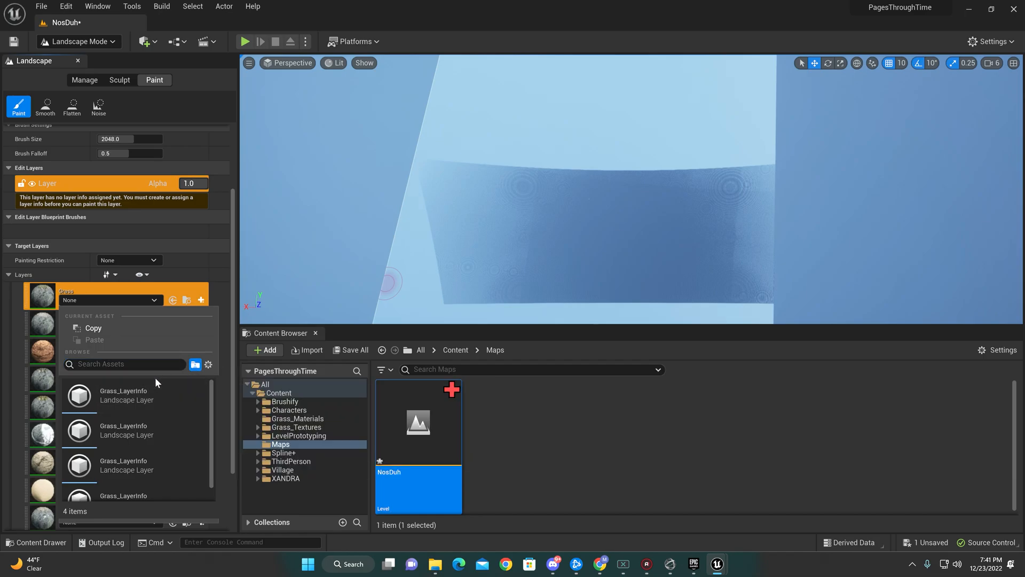
{"action": "scroll", "coordinate": [182, 408], "scroll_direction": "down", "scroll_amount": 1}
{"action": "left_click", "coordinate": [162, 449]}
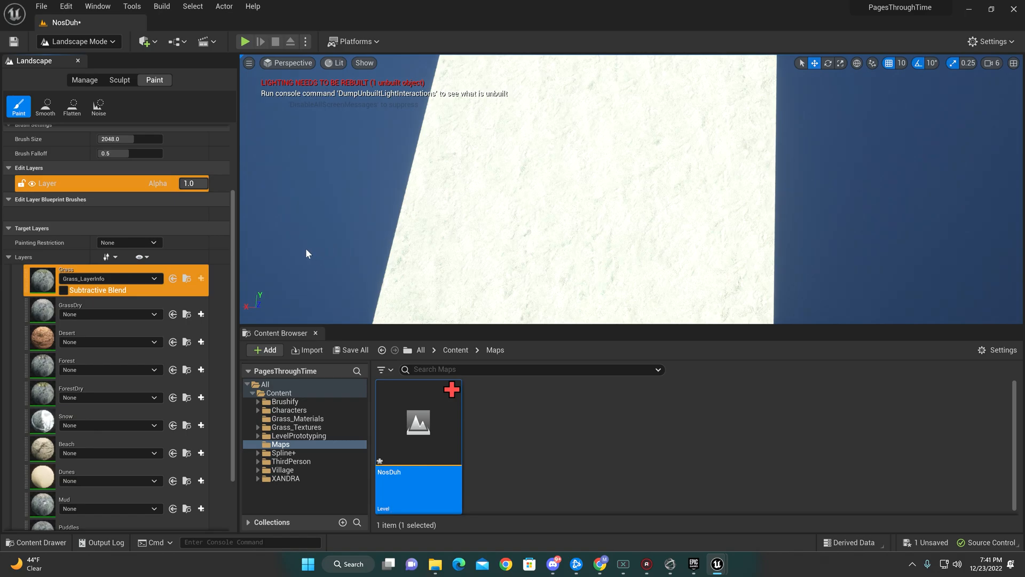
- Fly around to inspect the grassy terrain, then switch back to Selection Mode
{"action": "right_click_drag", "start_coordinate": [306, 253], "coordinate": [480, 240]}
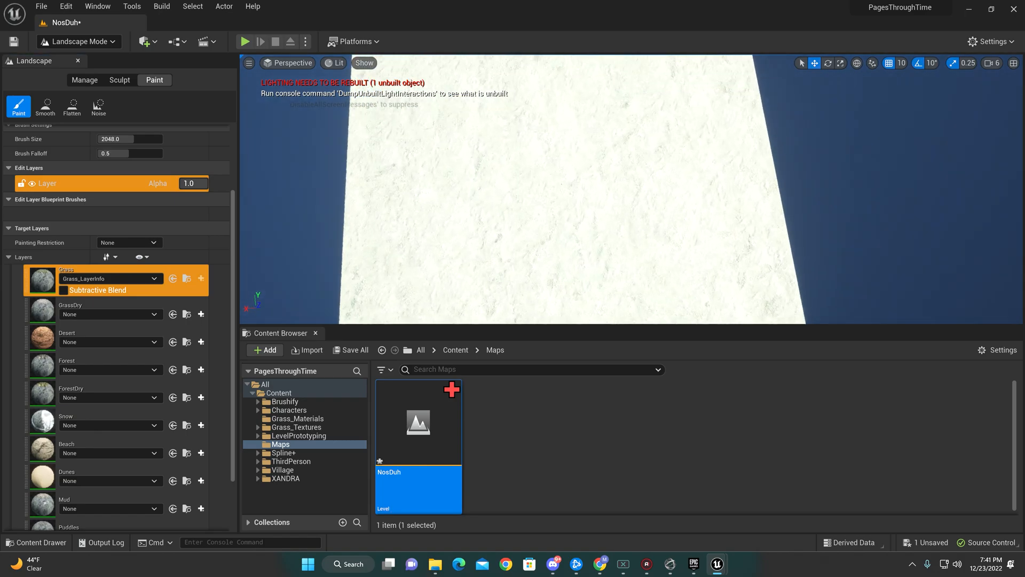
{"action": "right_click_drag", "start_coordinate": [512, 192], "coordinate": [513, 240]}
{"action": "mouse_move", "coordinate": [562, 200]}
{"action": "right_mouse_down"}
{"action": "mouse_move", "coordinate": [513, 200]}
{"action": "mouse_move", "coordinate": [513, 225]}
{"action": "right_mouse_up"}
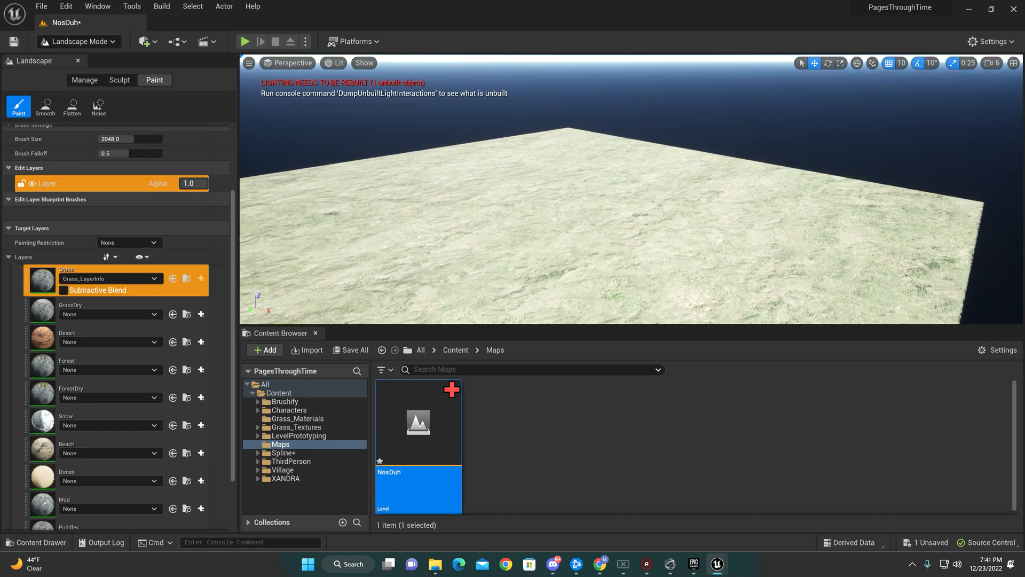
{"action": "right_click_drag", "start_coordinate": [561, 200], "coordinate": [529, 208]}
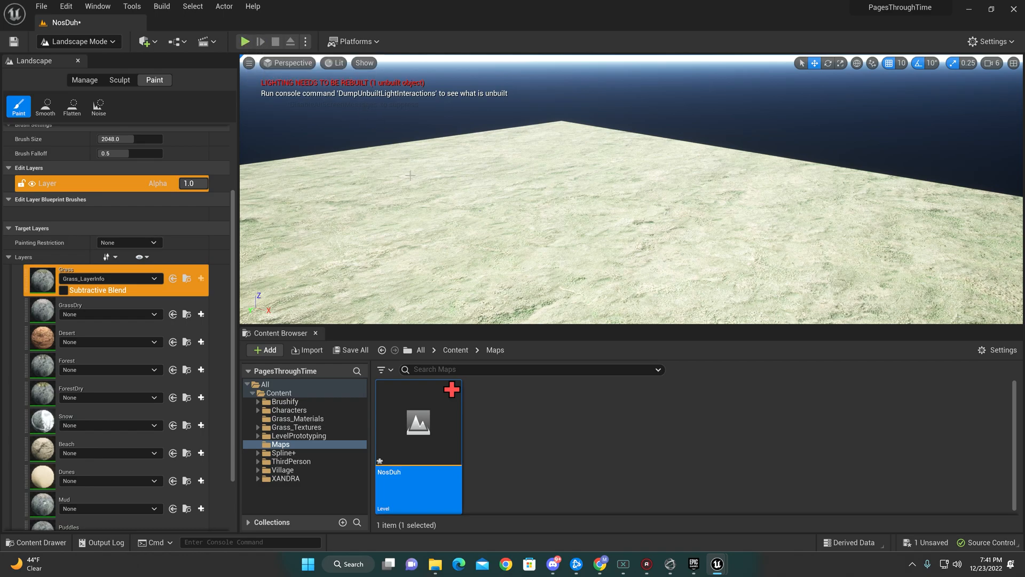
{"action": "left_click", "coordinate": [109, 41]}
- Play From Here and run the character forward across the grass, jumping with Space
{"action": "right_click", "coordinate": [329, 251]}
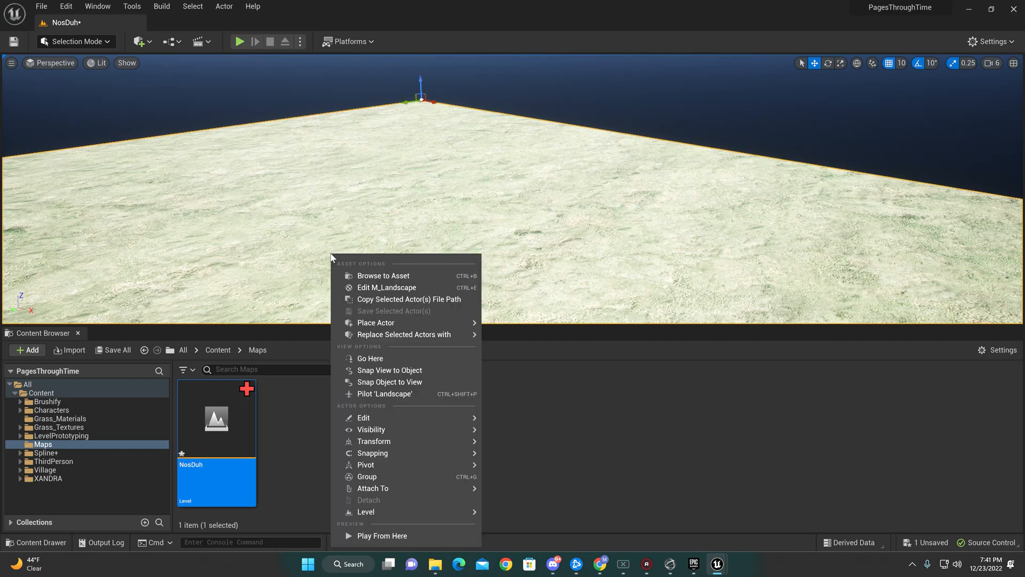
{"action": "left_click", "coordinate": [401, 535]}
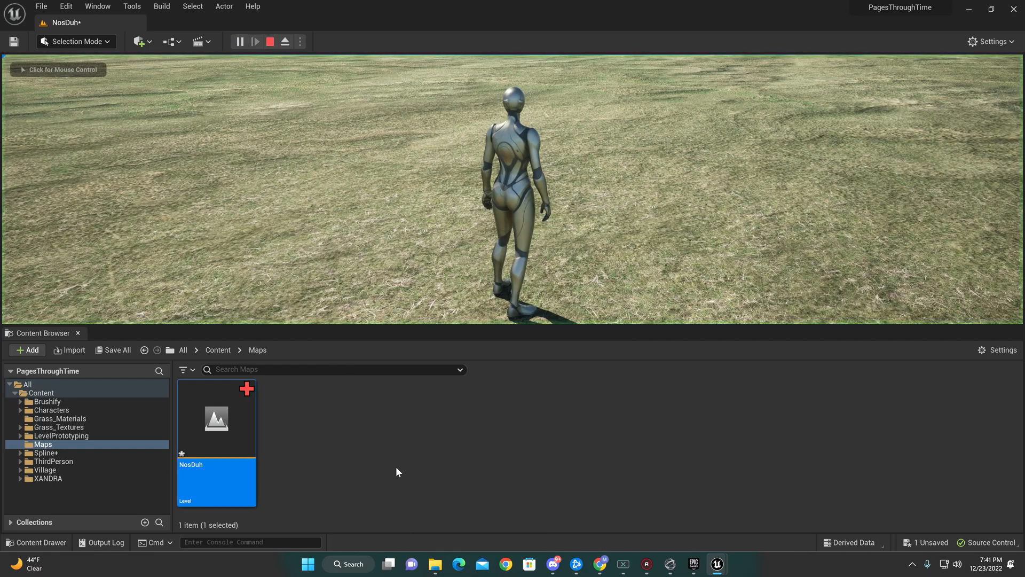
{"action": "key", "text": "w"}
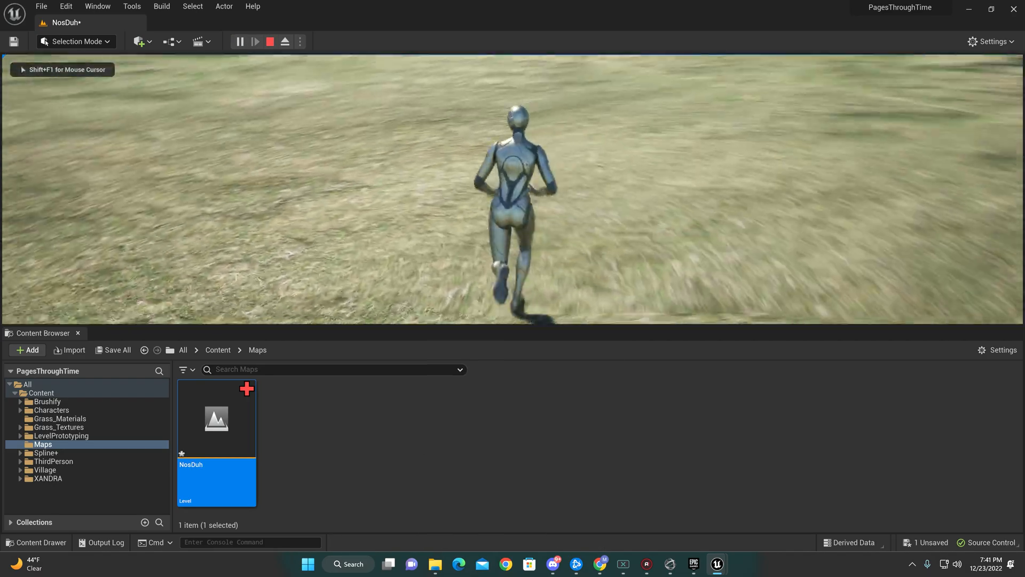
{"action": "key", "text": "w"}
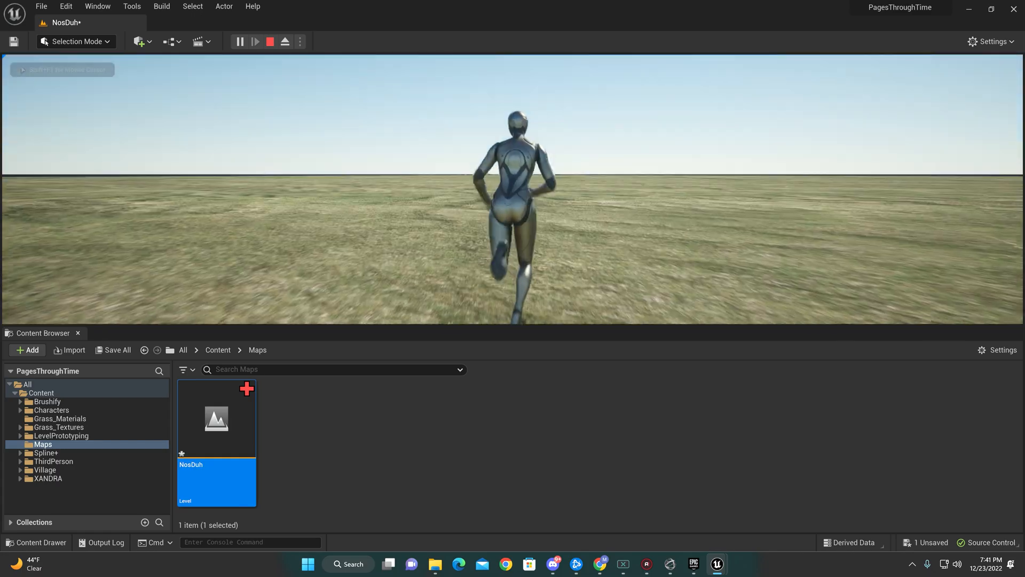
{"action": "key", "text": "w"}
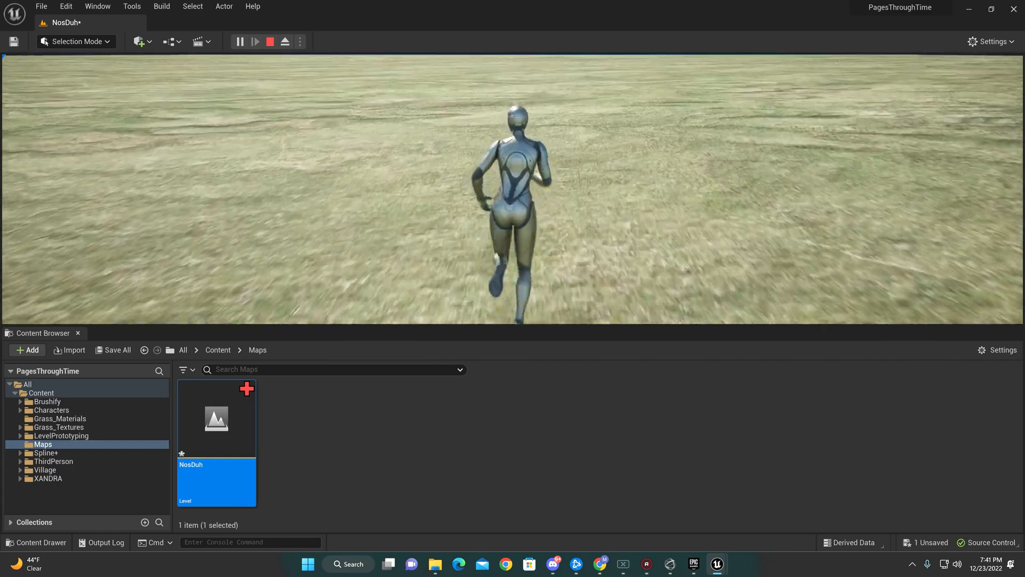
{"action": "key", "text": "w"}
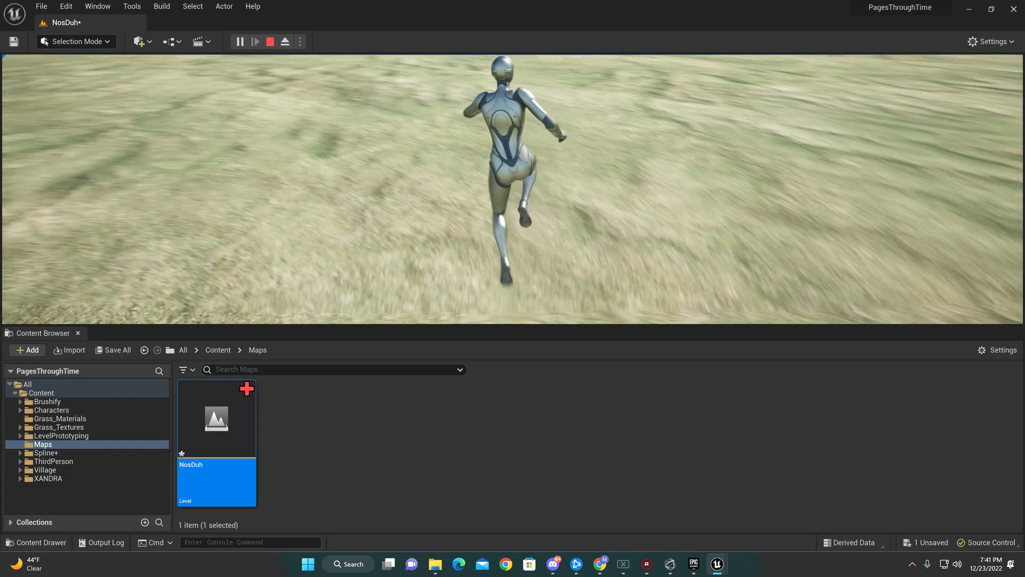
{"action": "key", "text": "space"}
{"action": "key", "text": "w"}
{"action": "key", "text": "space"}
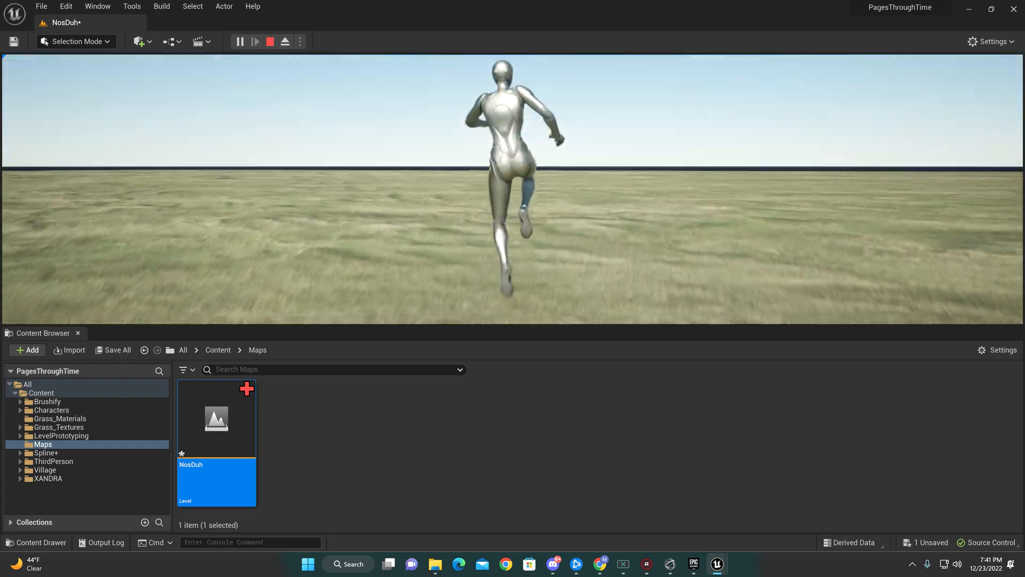
{"action": "key", "text": "space"}
{"action": "key", "text": "w"}
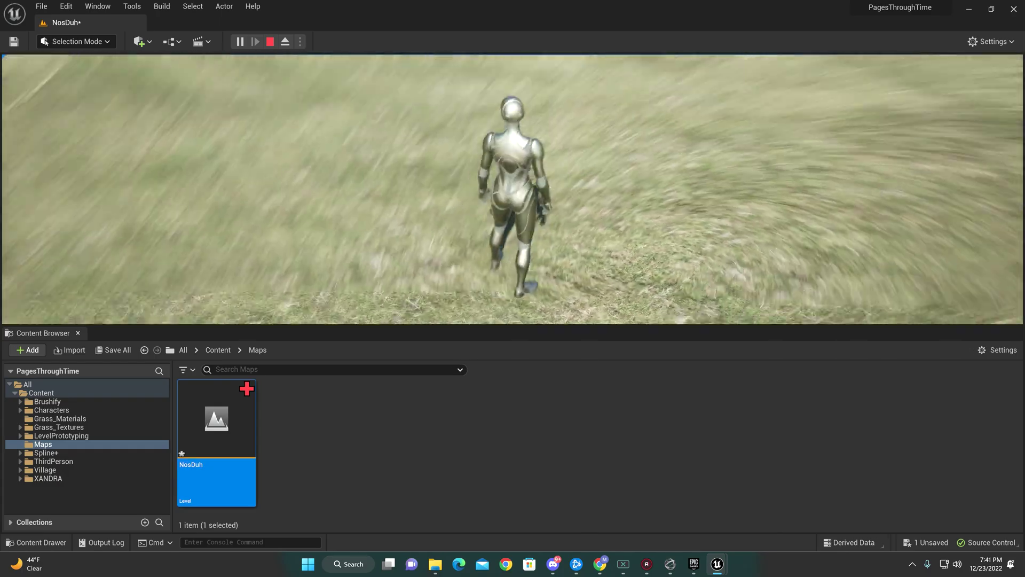
- Orbit the camera around the running character, jump again, then end the play session with Esc
{"action": "left_click_drag", "start_coordinate": [513, 192], "coordinate": [641, 144]}
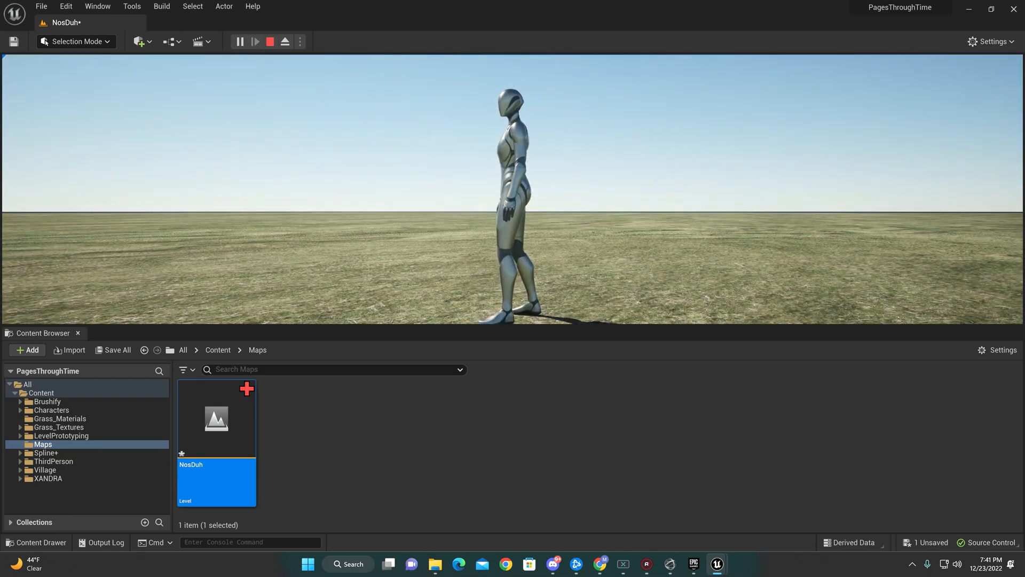
{"action": "left_click_drag", "start_coordinate": [512, 192], "coordinate": [400, 193]}
{"action": "key", "text": "w"}
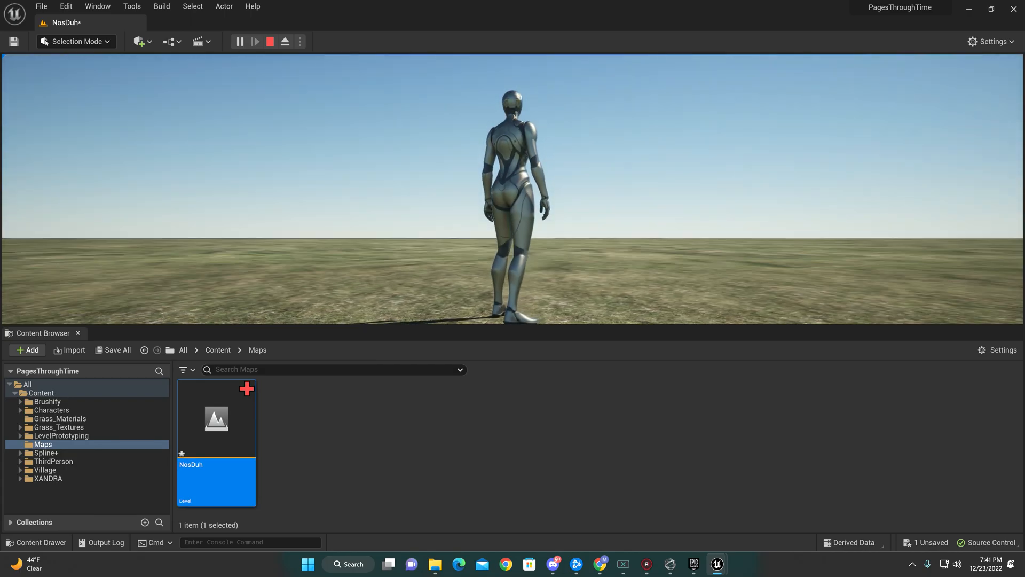
{"action": "left_click_drag", "start_coordinate": [513, 193], "coordinate": [401, 144]}
{"action": "key", "text": "w"}
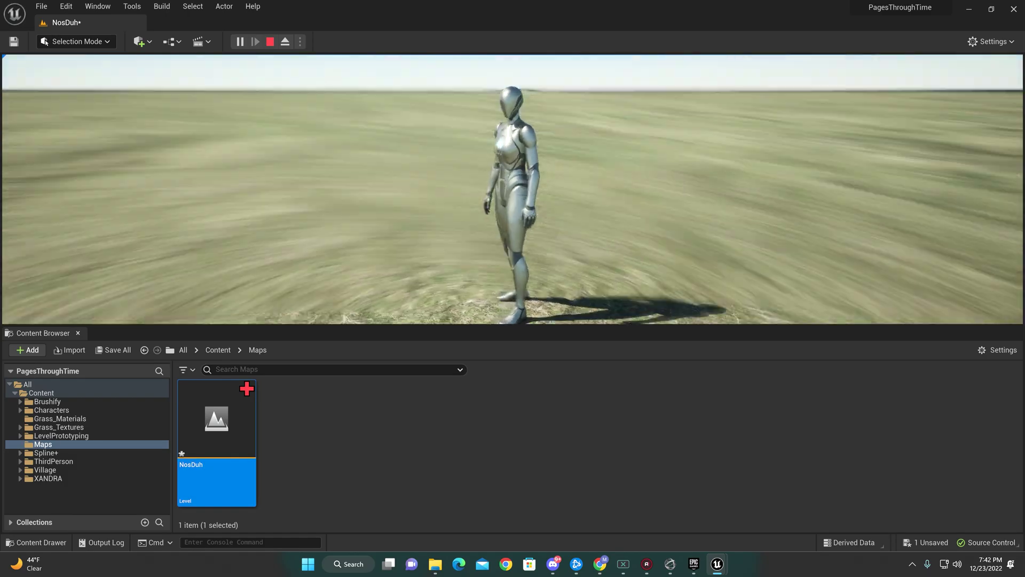
{"action": "left_click_drag", "start_coordinate": [513, 193], "coordinate": [400, 177]}
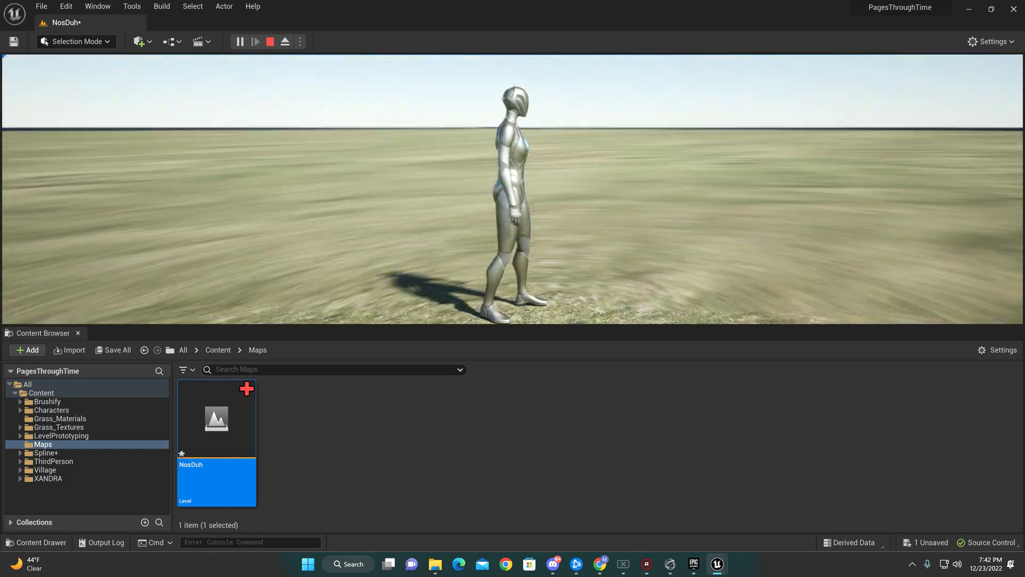
{"action": "key", "text": "w"}
{"action": "key", "text": "w"}
{"action": "key", "text": "space"}
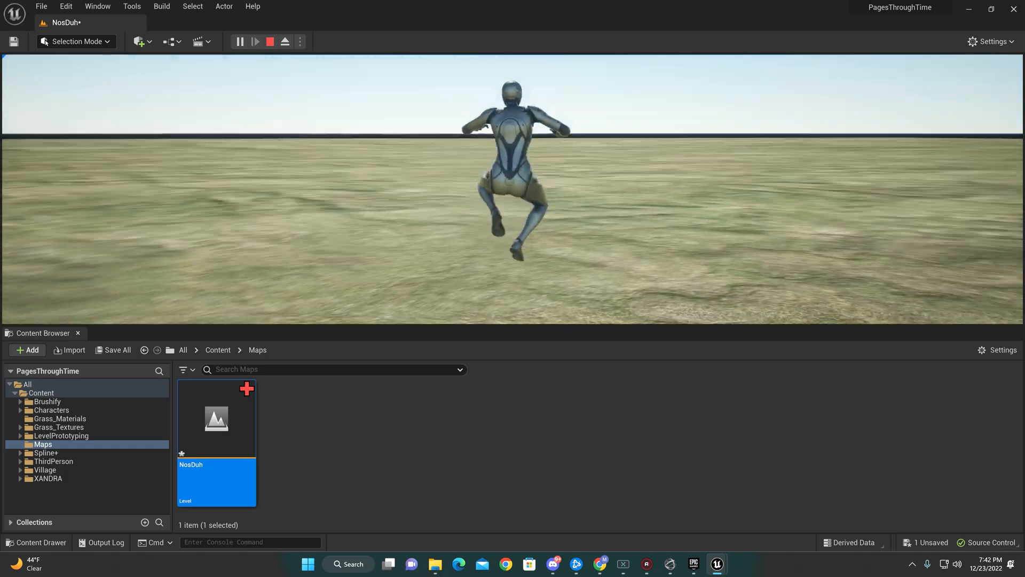
{"action": "key", "text": "w"}
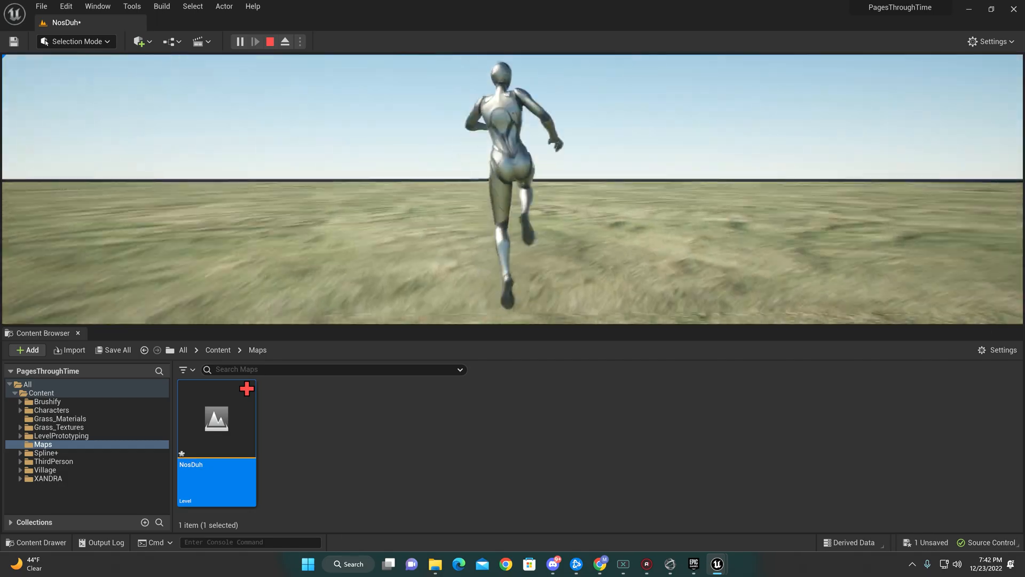
{"action": "key", "text": "space"}
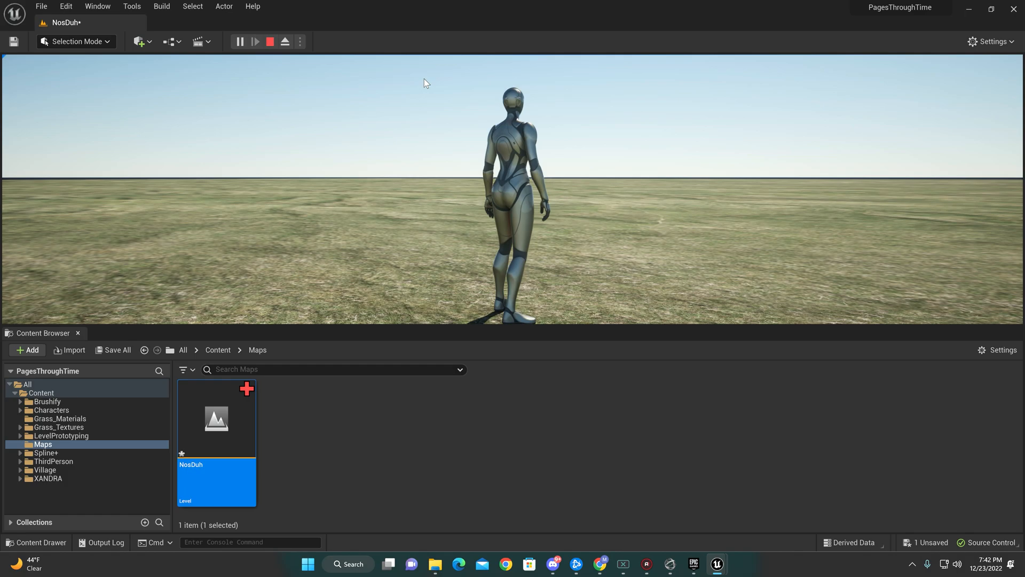
{"action": "key", "text": "Escape"}
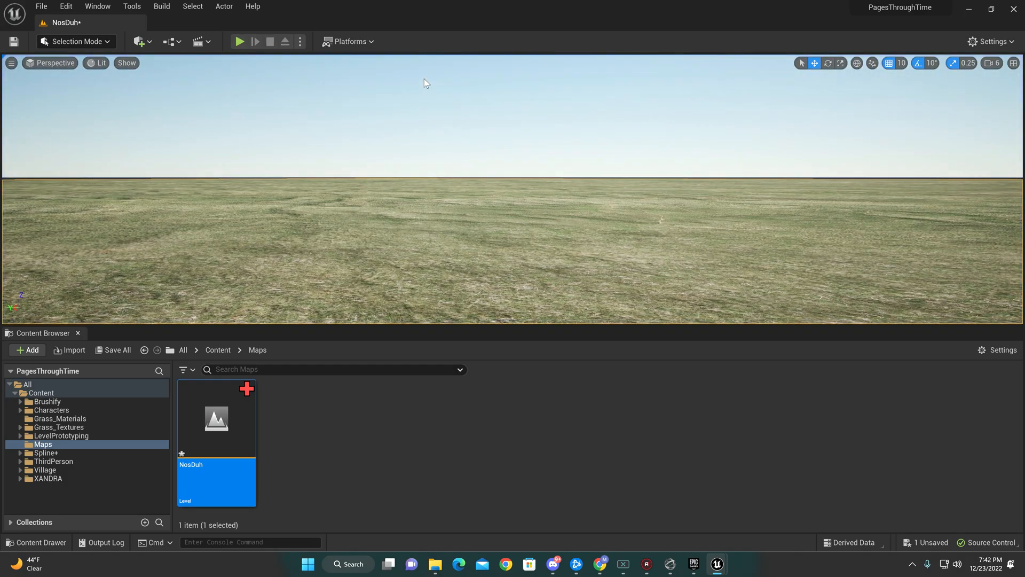
- Move to the landscape edge and return to Landscape Mode with the Sculpt tools showing
{"action": "mouse_move", "coordinate": [362, 223]}
{"action": "right_mouse_down"}
{"action": "mouse_move", "coordinate": [512, 193]}
{"action": "mouse_move", "coordinate": [513, 241]}
{"action": "mouse_move", "coordinate": [561, 208]}
{"action": "mouse_move", "coordinate": [513, 224]}
{"action": "right_mouse_up"}
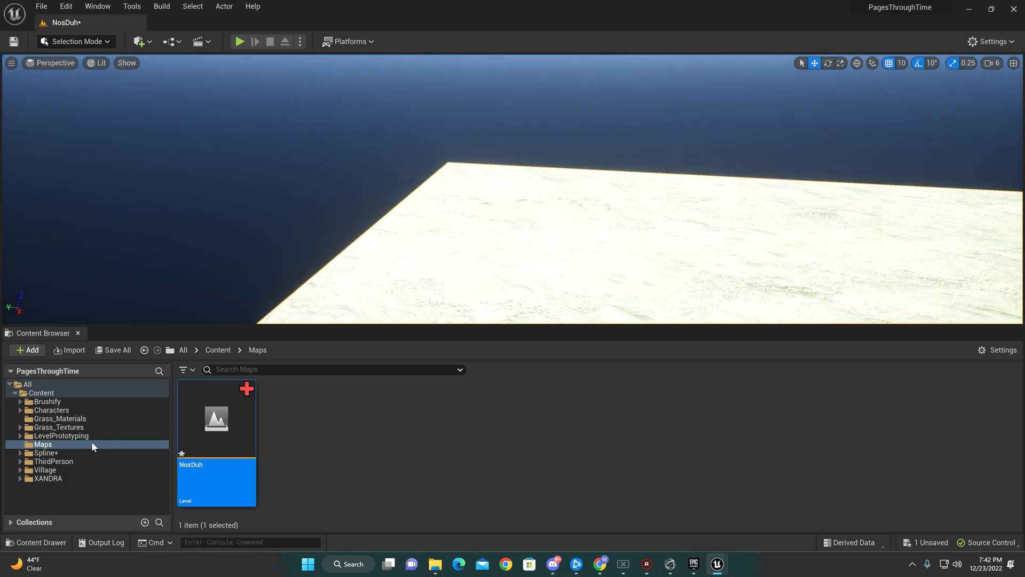
{"action": "left_click", "coordinate": [92, 41]}
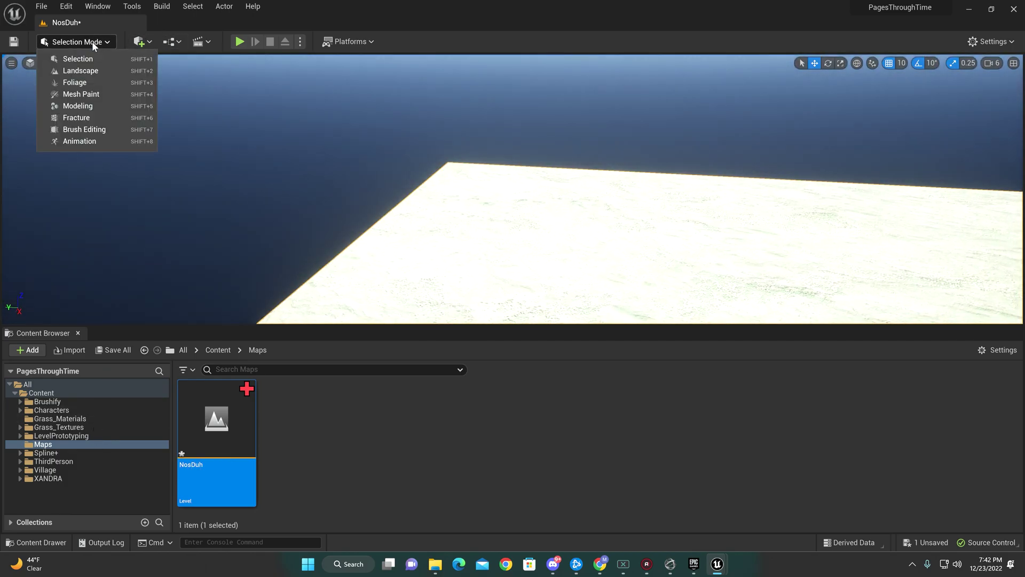
{"action": "left_click", "coordinate": [93, 70]}
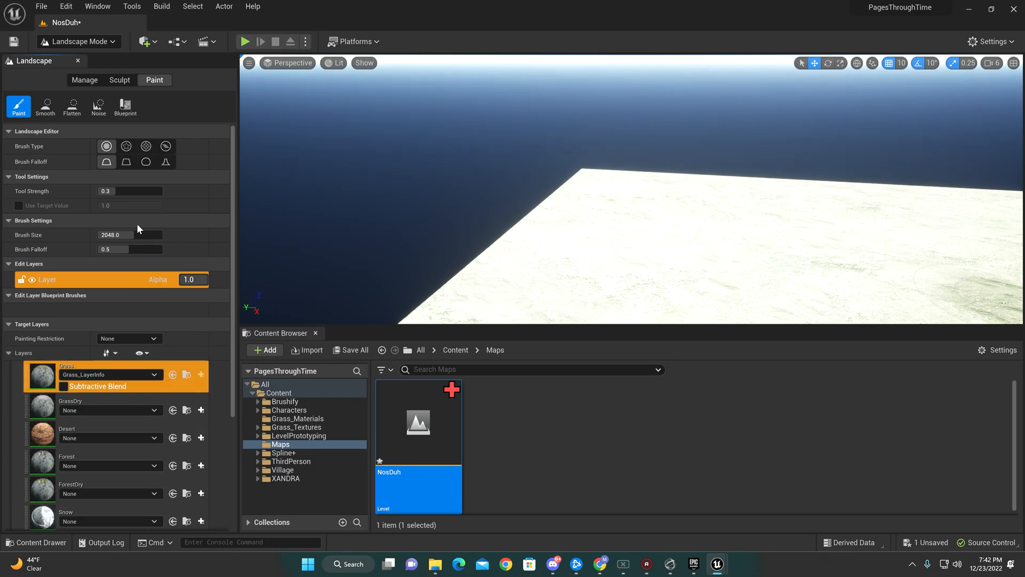
{"action": "left_click", "coordinate": [121, 80]}
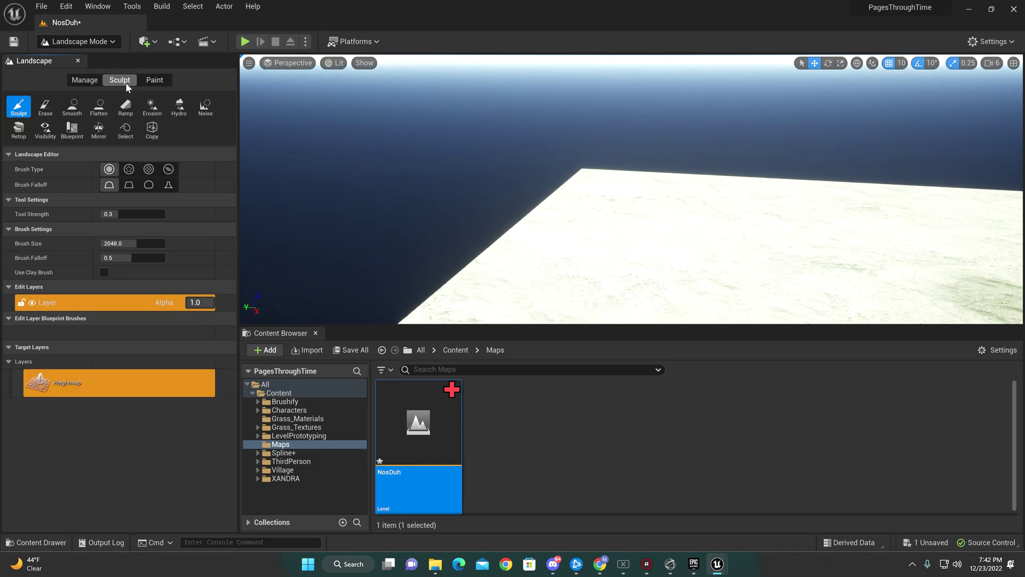
- Select the Blueprint tool, pick Brushify_Mountain_01 as the brush, and place it on the landscape
{"action": "left_click", "coordinate": [72, 129]}
{"action": "left_click", "coordinate": [128, 169]}
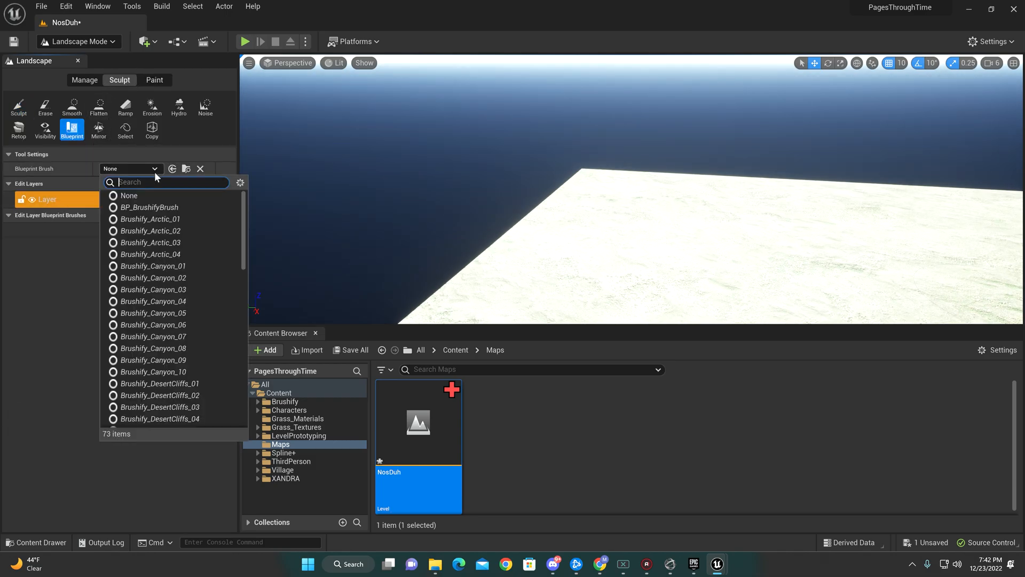
{"action": "scroll", "coordinate": [194, 305], "scroll_direction": "down", "scroll_amount": 4}
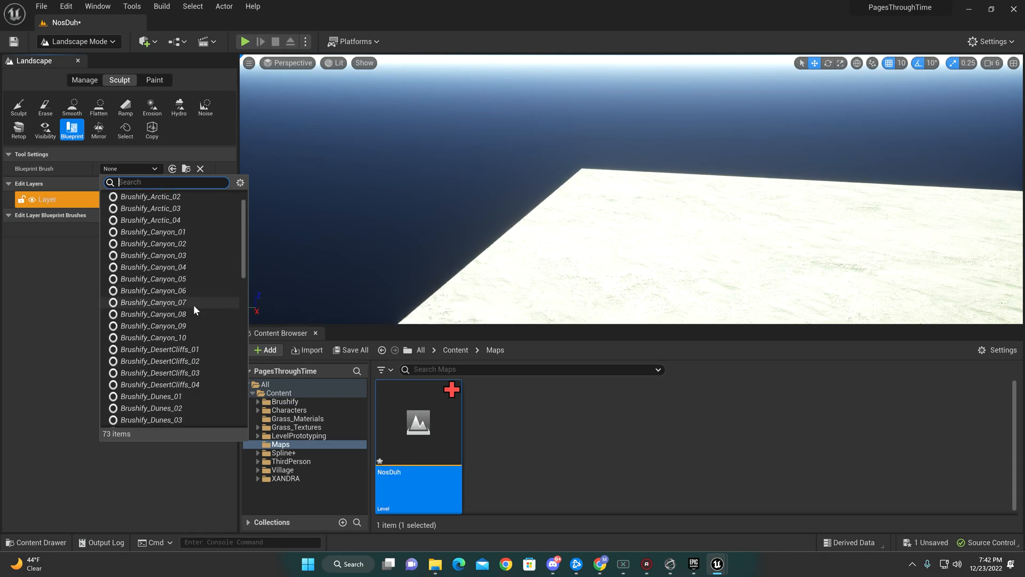
{"action": "scroll", "coordinate": [193, 305], "scroll_direction": "down", "scroll_amount": 2}
{"action": "scroll", "coordinate": [194, 305], "scroll_direction": "down", "scroll_amount": 2}
{"action": "scroll", "coordinate": [194, 304], "scroll_direction": "down", "scroll_amount": 3}
{"action": "scroll", "coordinate": [192, 304], "scroll_direction": "down", "scroll_amount": 3}
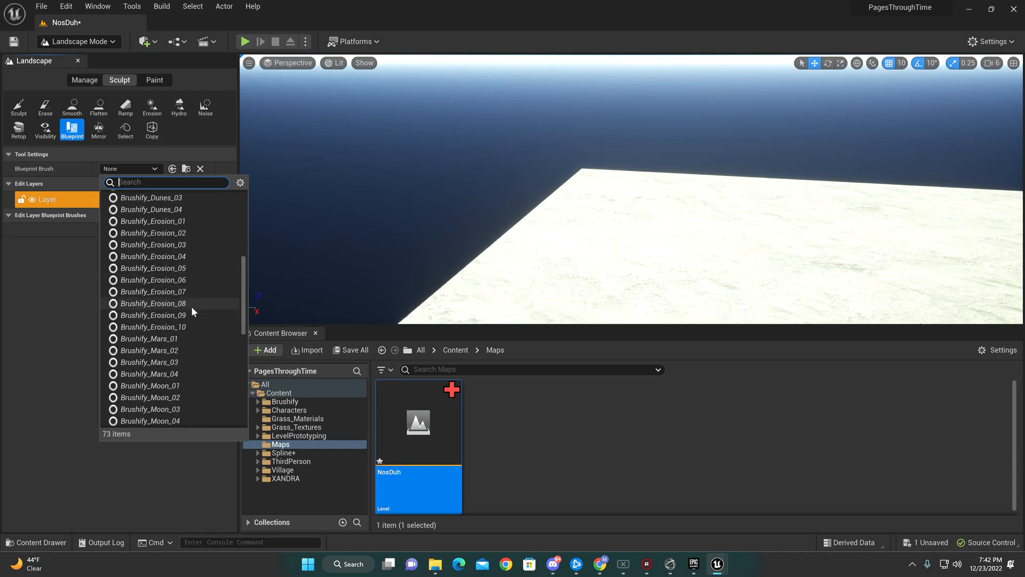
{"action": "scroll", "coordinate": [192, 306], "scroll_direction": "down", "scroll_amount": 2}
{"action": "scroll", "coordinate": [187, 310], "scroll_direction": "down", "scroll_amount": 1}
{"action": "scroll", "coordinate": [187, 309], "scroll_direction": "down", "scroll_amount": 3}
{"action": "scroll", "coordinate": [187, 309], "scroll_direction": "down", "scroll_amount": 2}
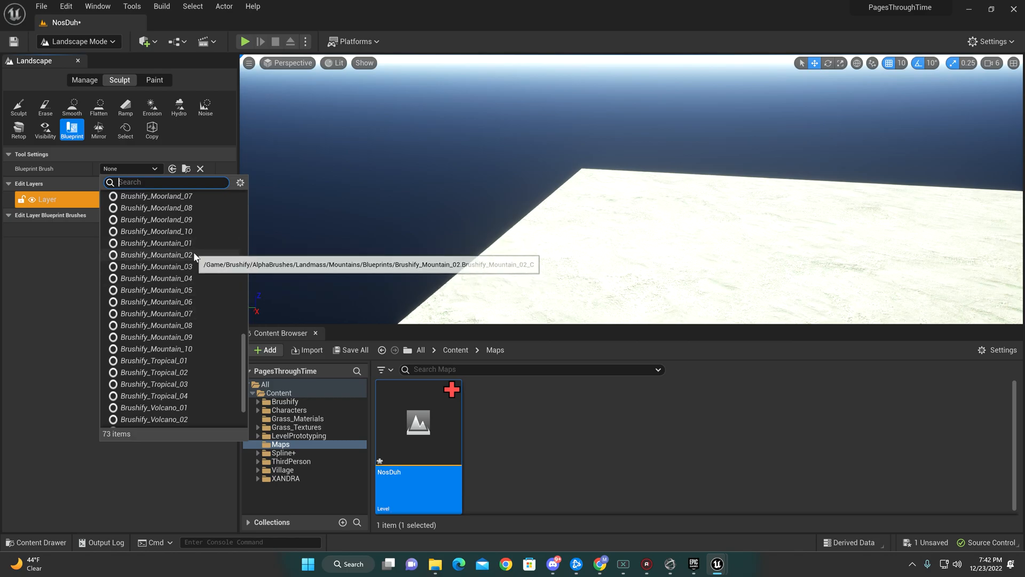
{"action": "left_click", "coordinate": [322, 255]}
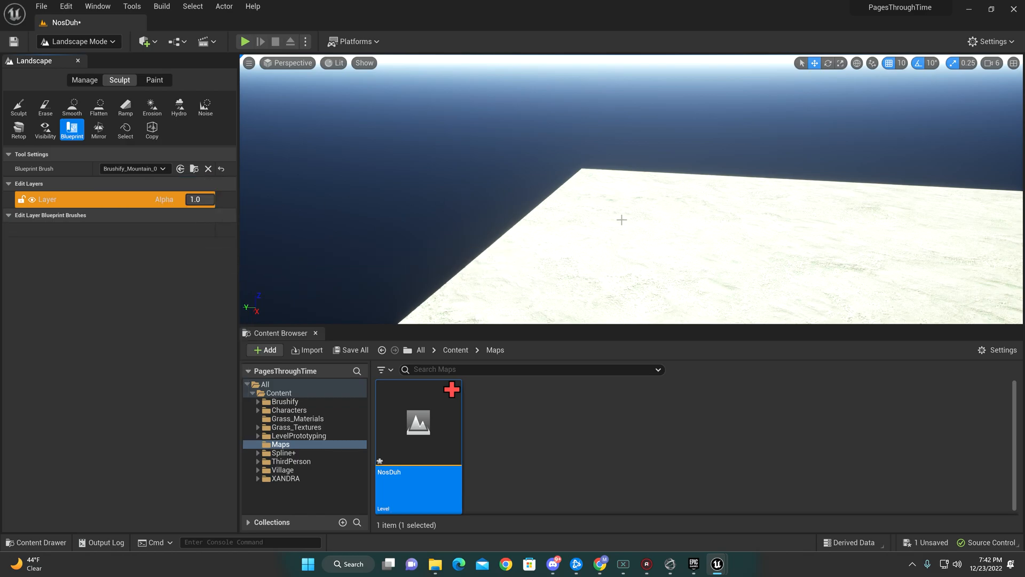
{"action": "mouse_move", "coordinate": [622, 219]}
{"action": "right_mouse_down"}
{"action": "mouse_move", "coordinate": [622, 264]}
{"action": "mouse_move", "coordinate": [613, 159]}
{"action": "right_mouse_up"}
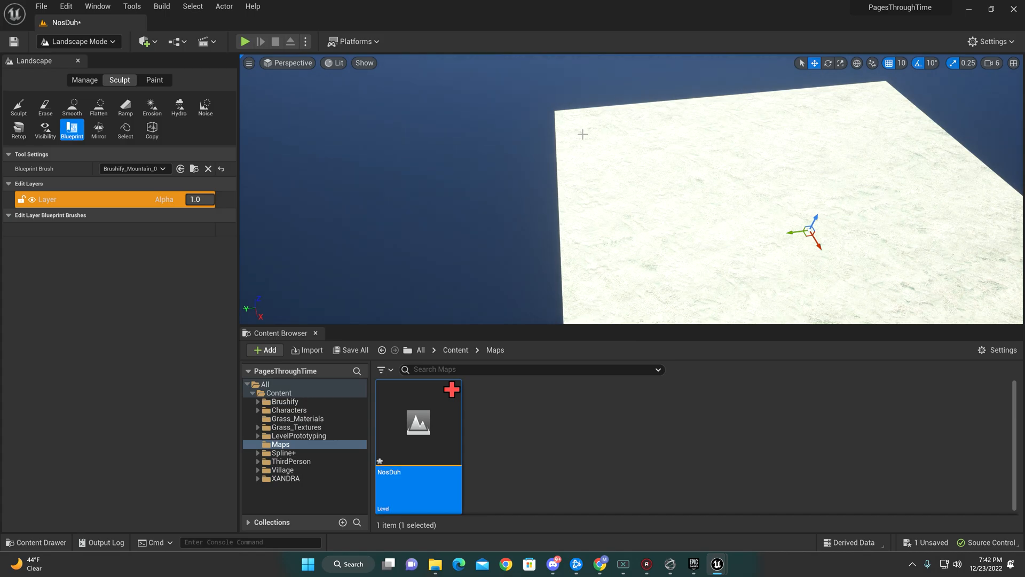
{"action": "left_click", "coordinate": [582, 135]}
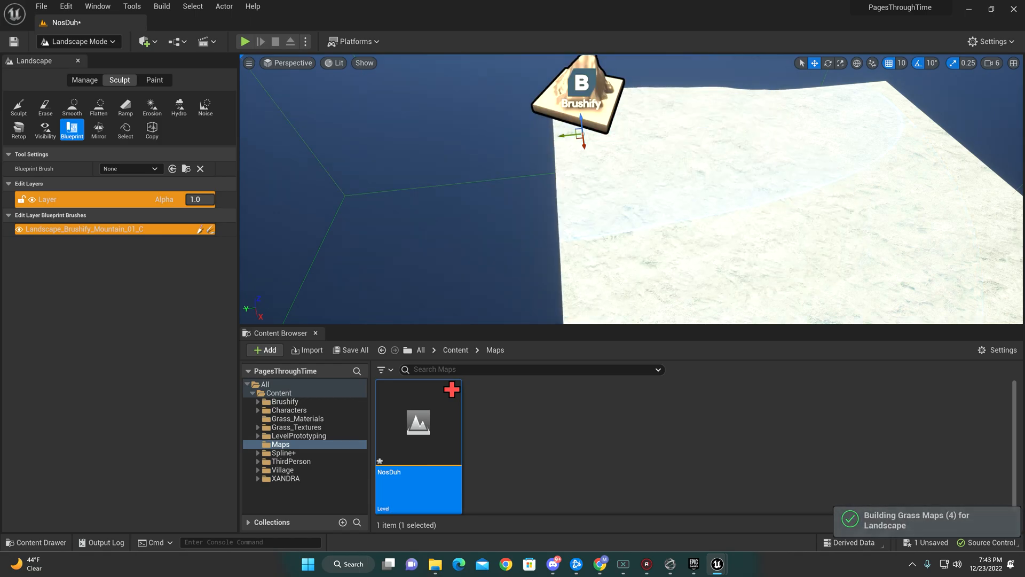
{"action": "scroll", "coordinate": [632, 193], "scroll_direction": "down", "scroll_amount": 1}
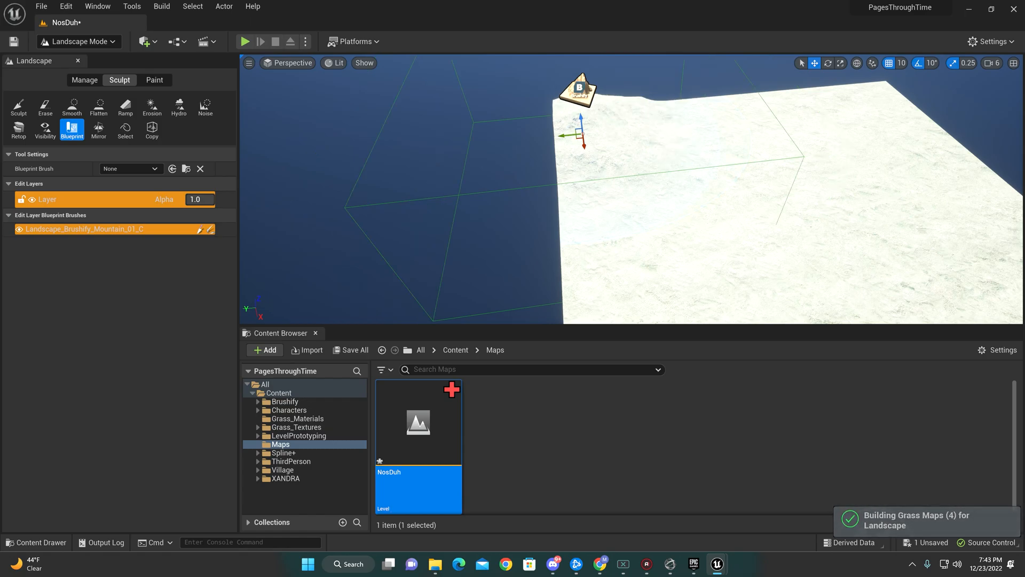
- Move the mountain brush along its axis and lift it to raise a cliffed mound, then inspect it
{"action": "left_click_drag", "start_coordinate": [570, 137], "coordinate": [612, 144]}
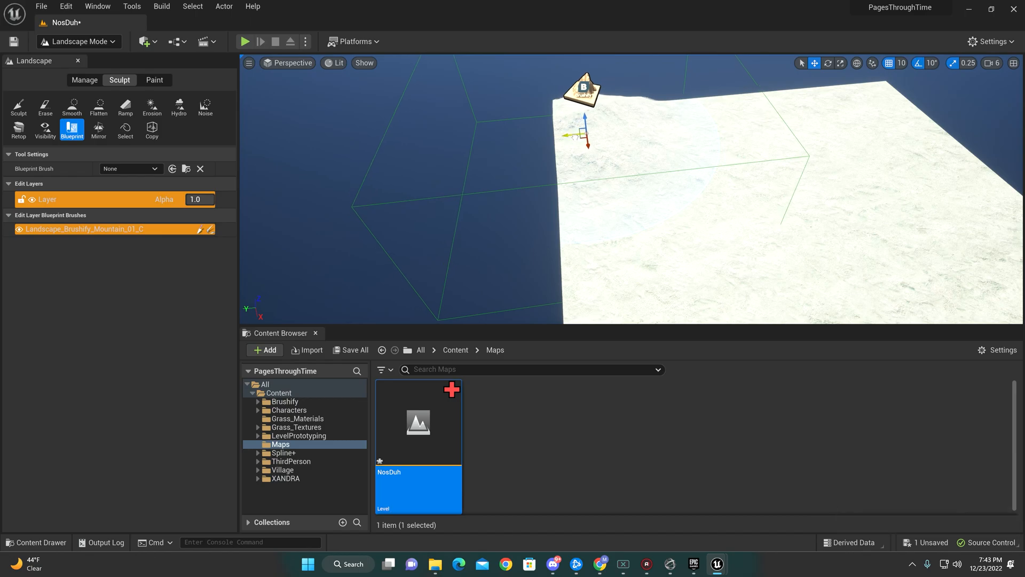
{"action": "mouse_move", "coordinate": [611, 145]}
{"action": "right_mouse_down"}
{"action": "mouse_move", "coordinate": [561, 120]}
{"action": "mouse_move", "coordinate": [513, 137]}
{"action": "mouse_move", "coordinate": [679, 265]}
{"action": "right_mouse_up"}
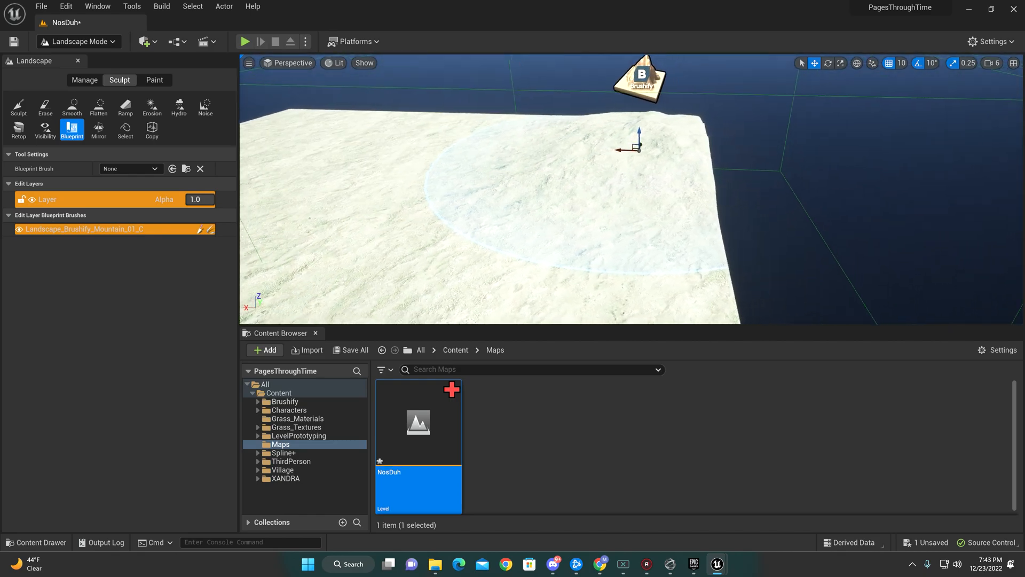
{"action": "left_click_drag", "start_coordinate": [673, 146], "coordinate": [675, 127]}
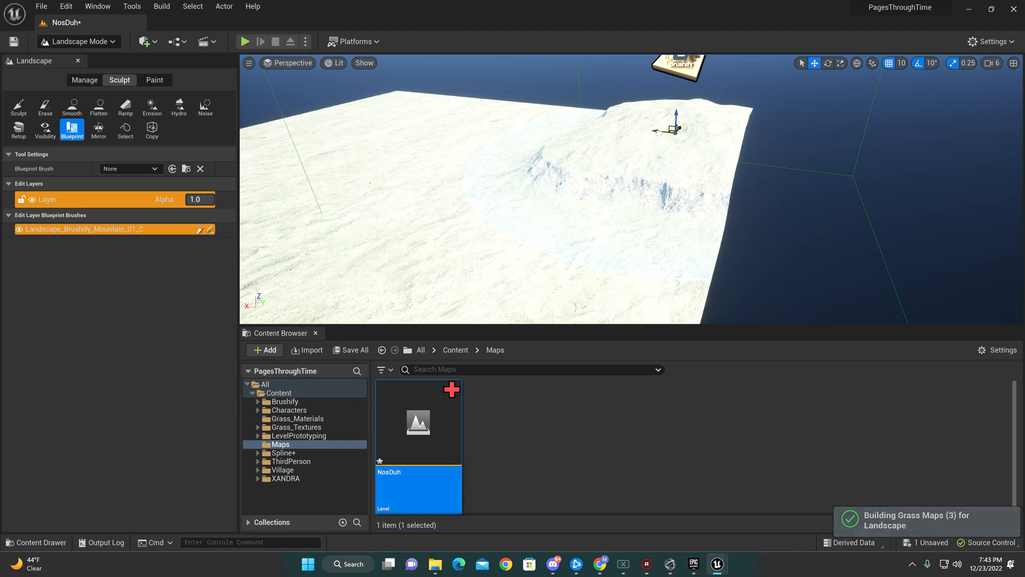
{"action": "mouse_move", "coordinate": [674, 127]}
{"action": "right_mouse_down"}
{"action": "mouse_move", "coordinate": [589, 68]}
{"action": "mouse_move", "coordinate": [480, 193]}
{"action": "right_mouse_up"}
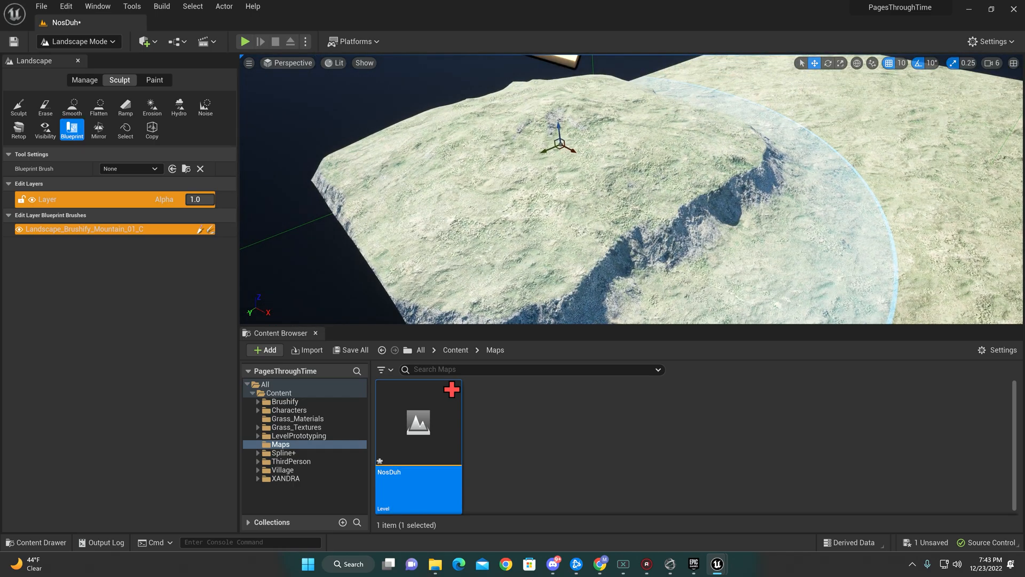
{"action": "right_click_drag", "start_coordinate": [481, 192], "coordinate": [449, 224]}
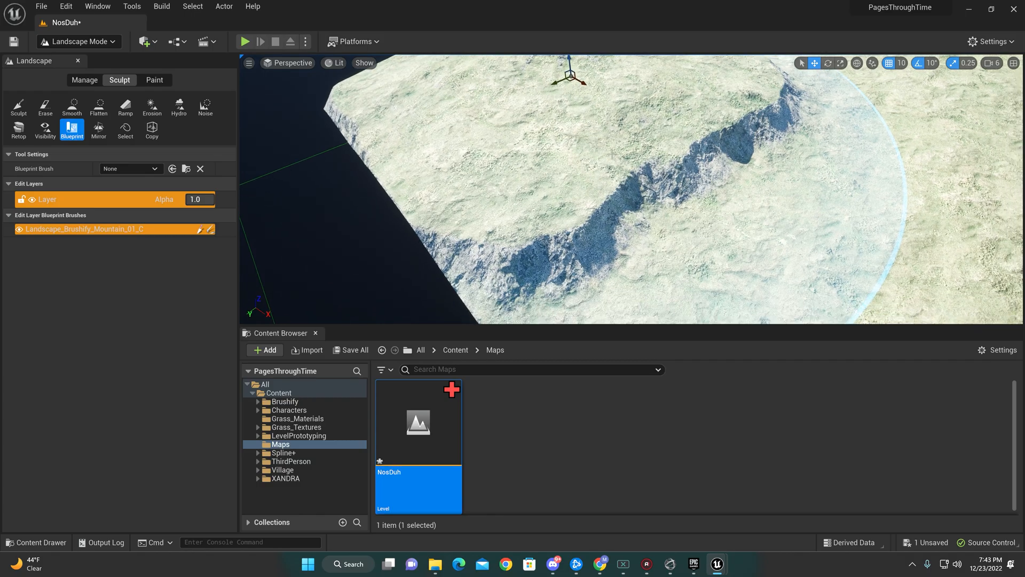
- Choose the Smooth sculpt tool and inspect the mound's cliff face up close
{"action": "right_click_drag", "start_coordinate": [625, 161], "coordinate": [513, 241]}
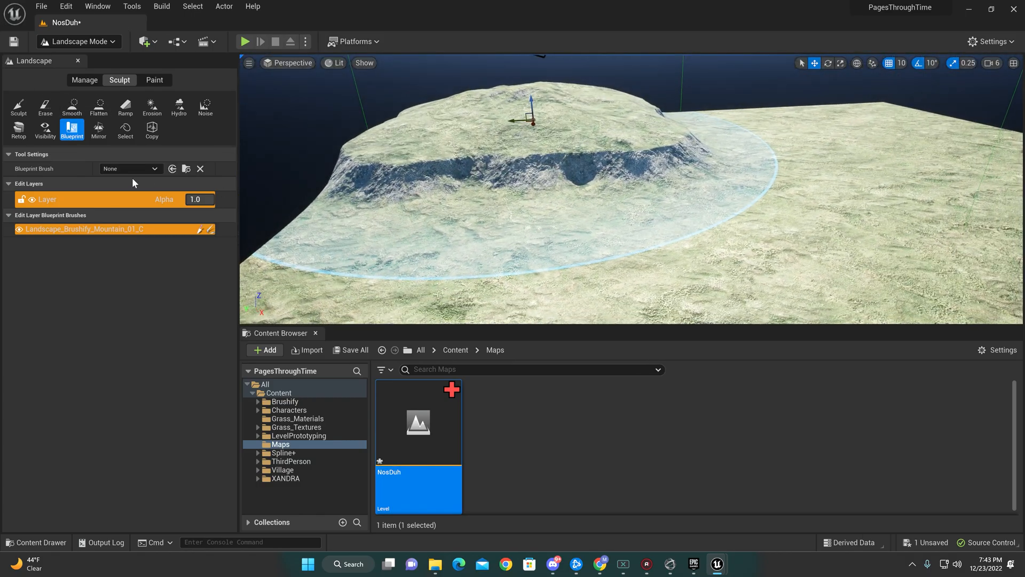
{"action": "left_click", "coordinate": [73, 104]}
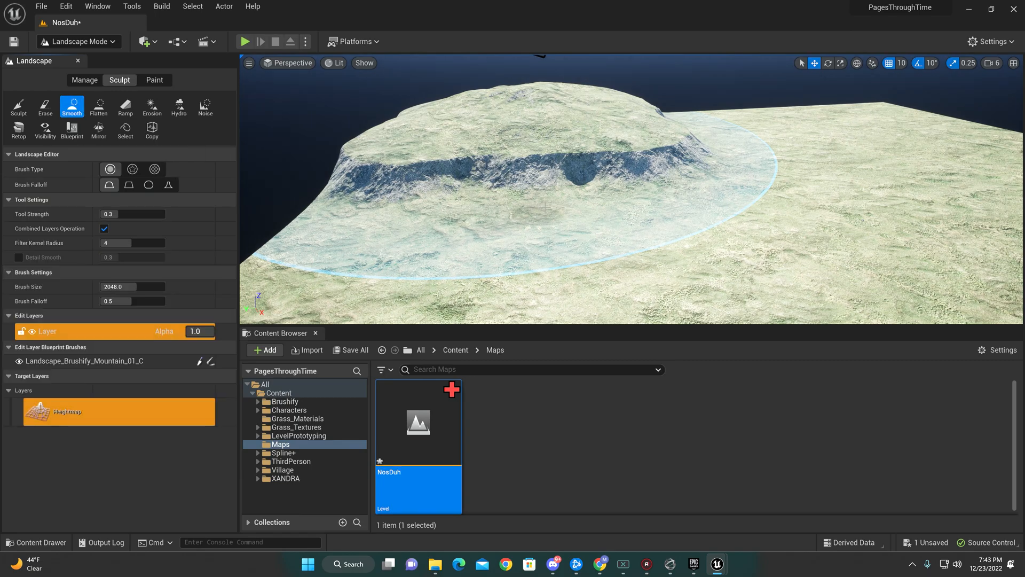
{"action": "right_click_drag", "start_coordinate": [555, 223], "coordinate": [550, 170]}
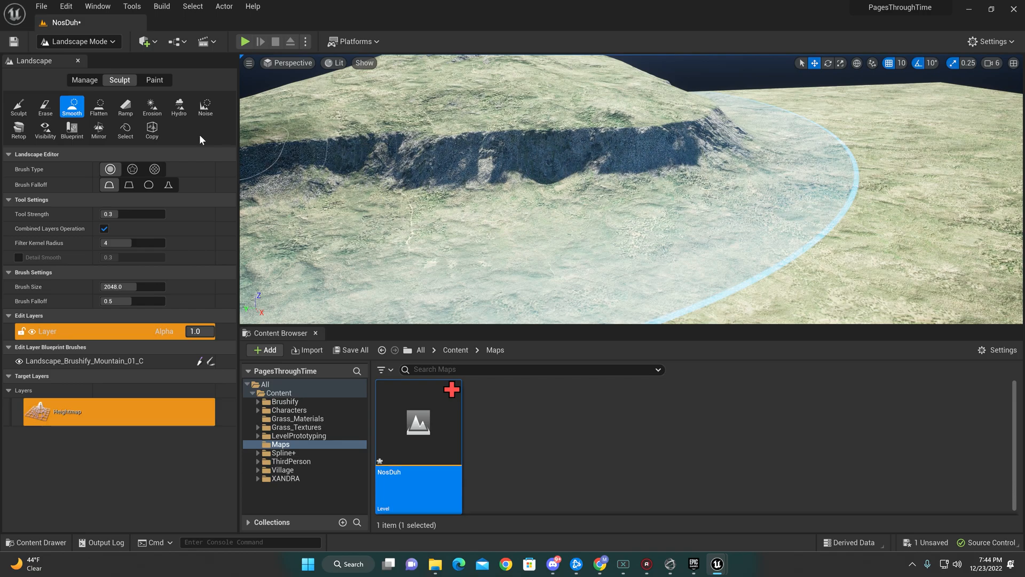
{"action": "left_click", "coordinate": [154, 81]}
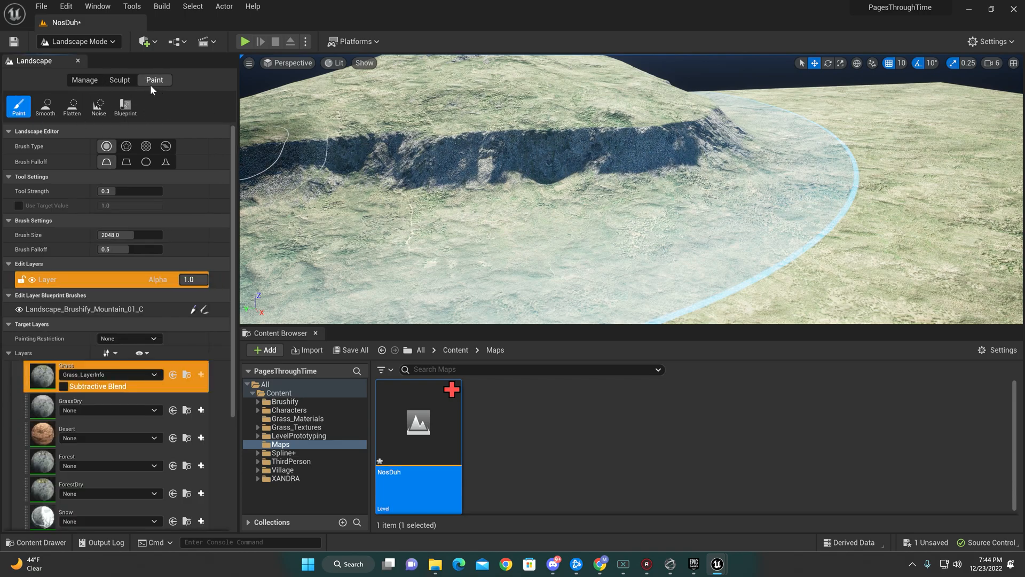
{"action": "left_click", "coordinate": [119, 81]}
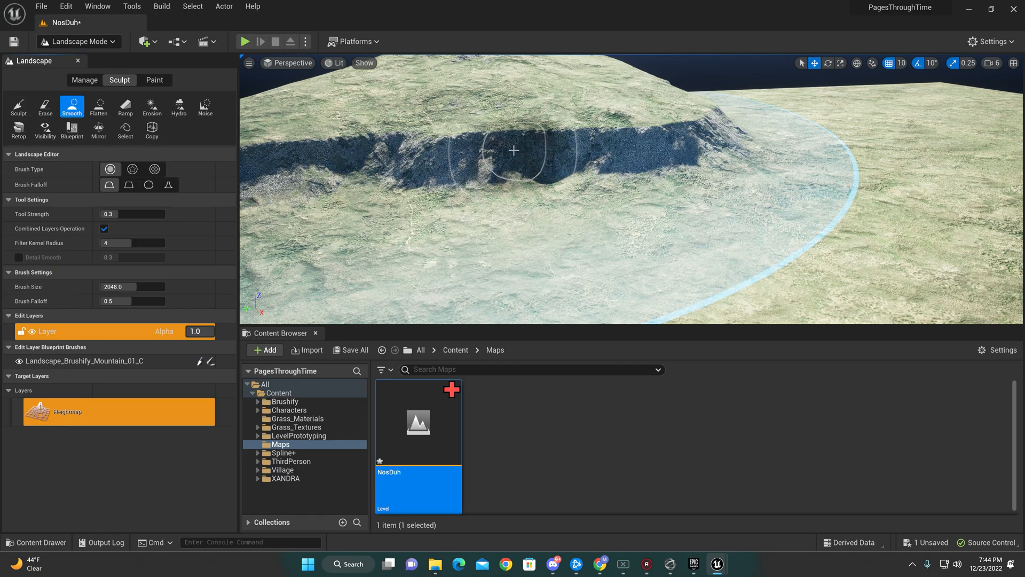
- Undo the smoothing edit and the accidental raised terrain block via Edit > Undo and Ctrl+Z
{"action": "key", "text": "ctrl+z"}
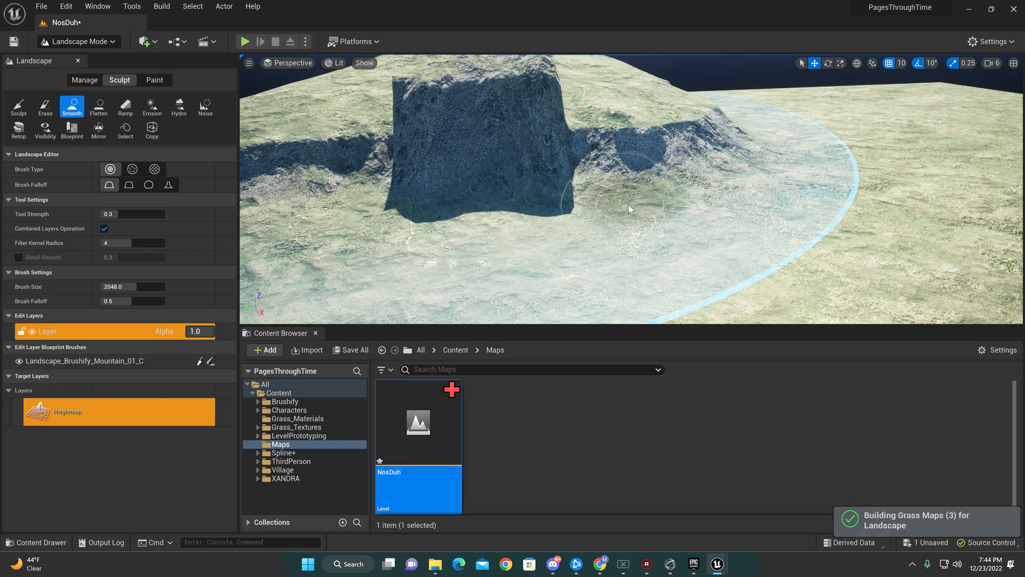
{"action": "left_click", "coordinate": [66, 6]}
{"action": "left_click", "coordinate": [83, 37]}
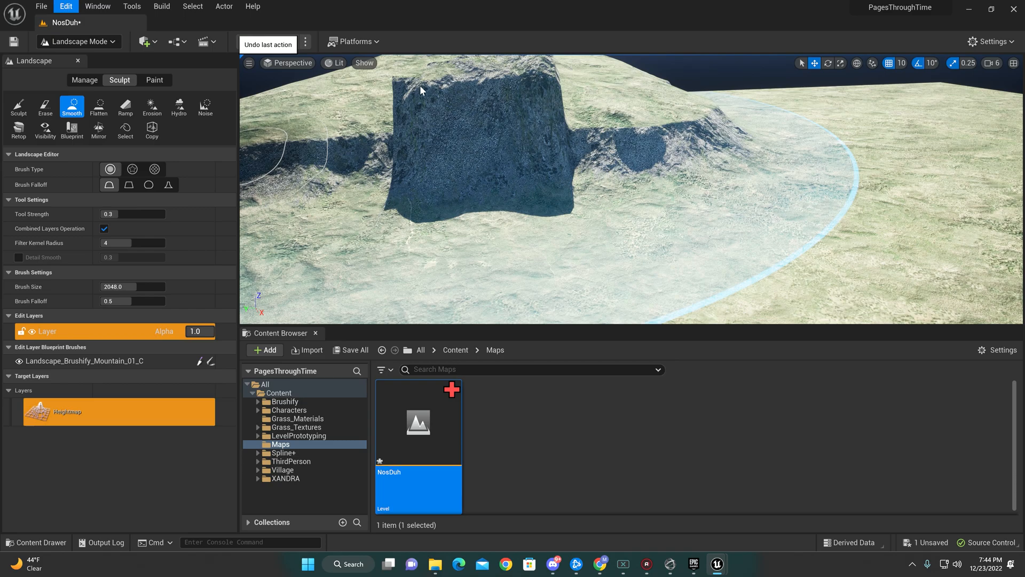
{"action": "key", "text": "ctrl+z"}
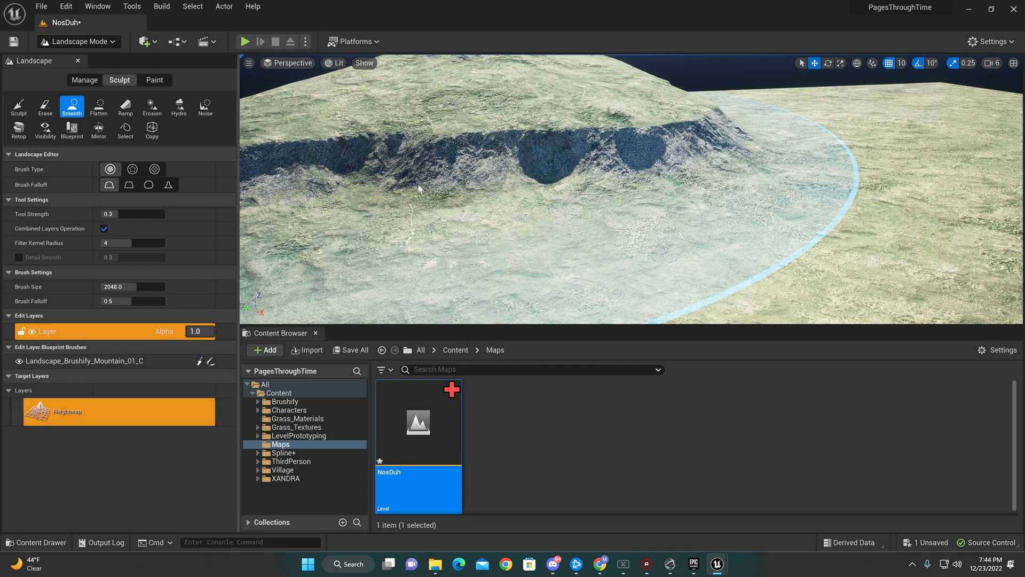
{"action": "left_click", "coordinate": [18, 107]}
- Raise a mound and a chain of rocky hills on the flat grassland with brush falloff 0.036
{"action": "right_click_drag", "start_coordinate": [561, 201], "coordinate": [641, 160]}
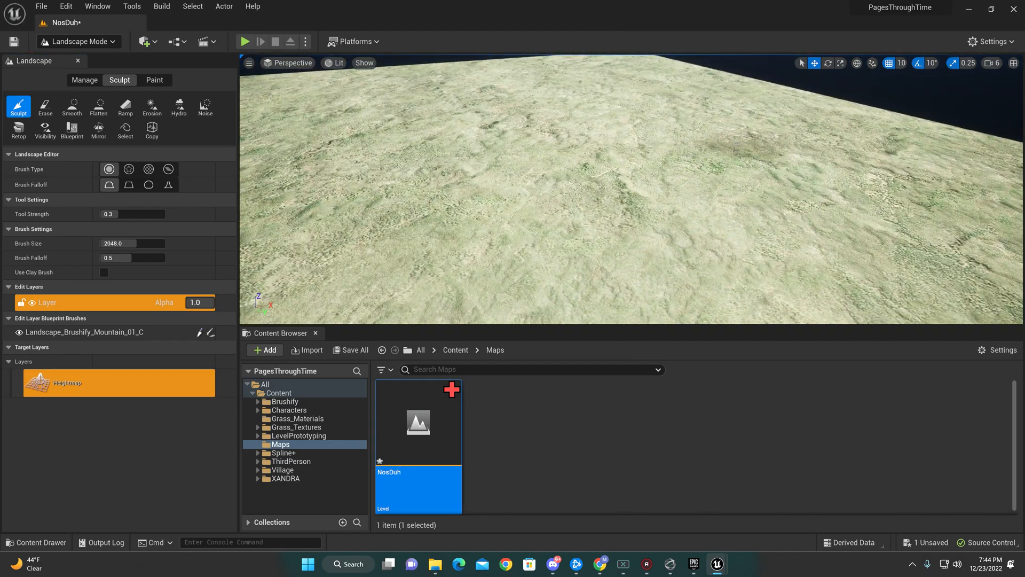
{"action": "right_click_drag", "start_coordinate": [561, 200], "coordinate": [625, 172]}
{"action": "left_click_drag", "start_coordinate": [628, 173], "coordinate": [622, 169]}
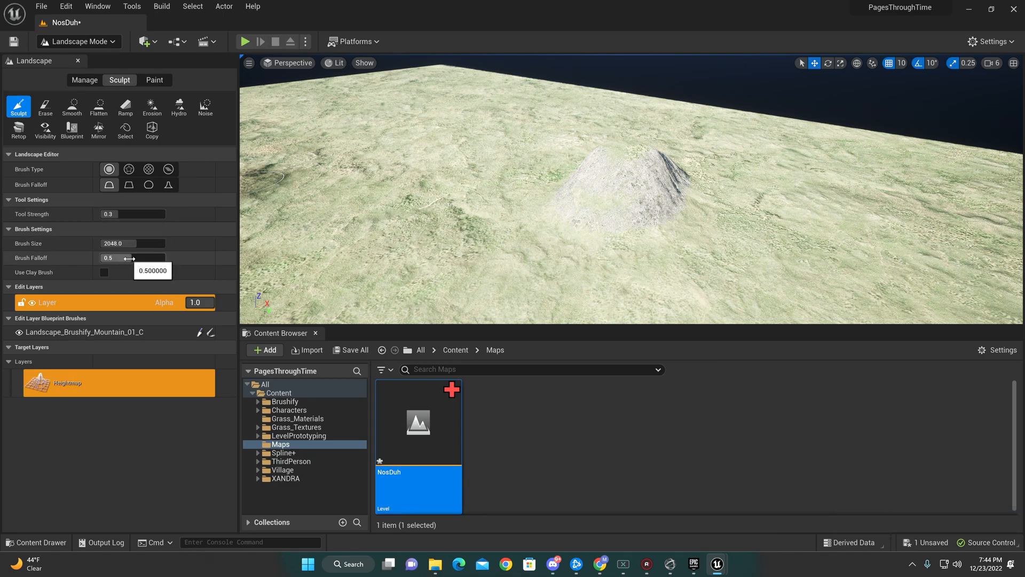
{"action": "left_click_drag", "start_coordinate": [128, 258], "coordinate": [145, 261]}
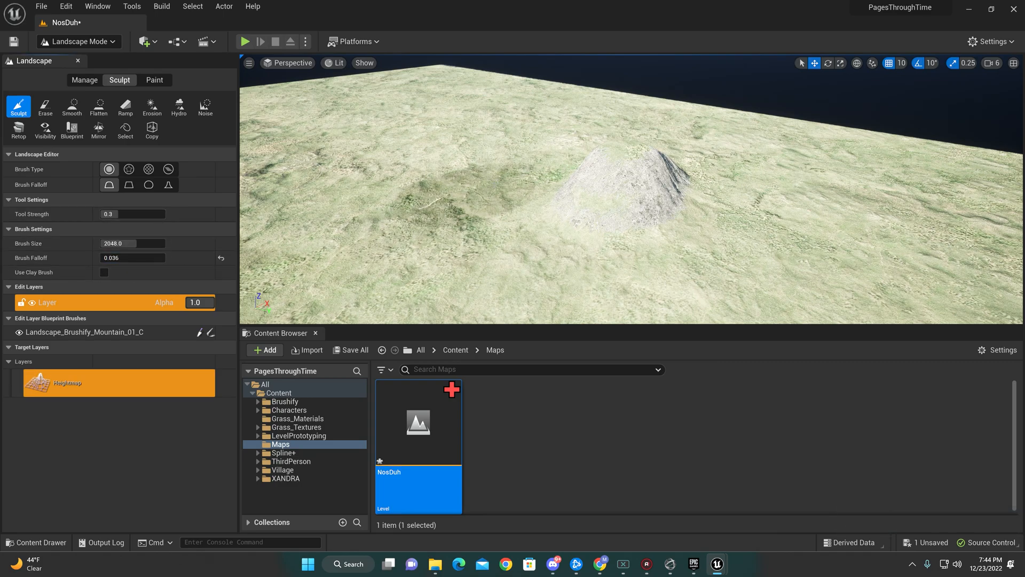
{"action": "mouse_move", "coordinate": [513, 177]}
{"action": "left_mouse_down", "text": "shift"}
{"action": "mouse_move", "coordinate": [465, 165]}
{"action": "mouse_move", "coordinate": [492, 151]}
{"action": "mouse_move", "coordinate": [633, 226]}
{"action": "mouse_move", "coordinate": [815, 201]}
{"action": "mouse_move", "coordinate": [1017, 256]}
{"action": "left_mouse_up", "text": "shift"}
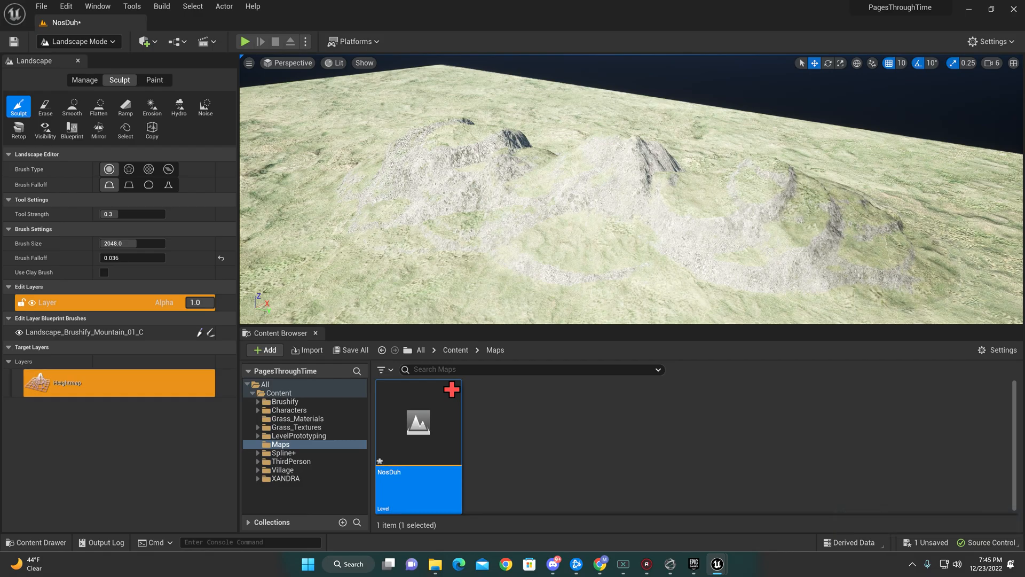
{"action": "right_click_drag", "start_coordinate": [641, 200], "coordinate": [642, 120]}
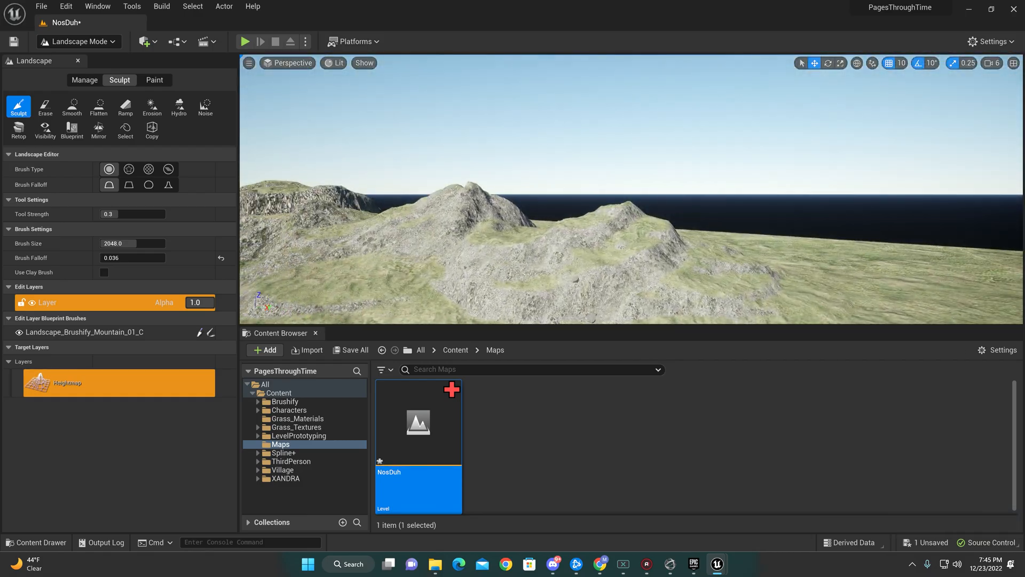
{"action": "right_click_drag", "start_coordinate": [641, 200], "coordinate": [641, 161]}
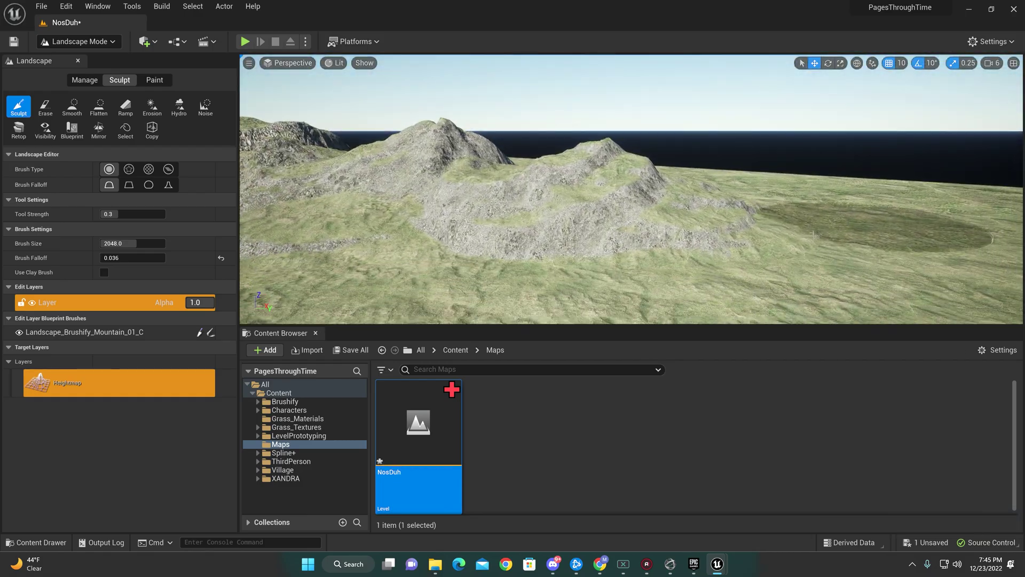
{"action": "left_click", "coordinate": [72, 106]}
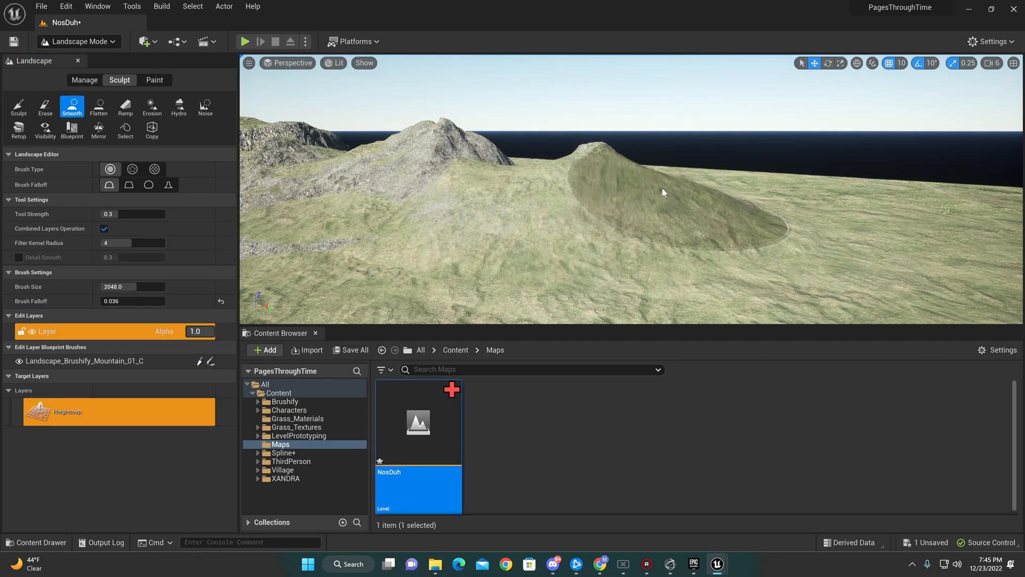
- Smooth the slopes of the new hills and the mountain surface with the Smooth tool
{"action": "mouse_move", "coordinate": [662, 192]}
{"action": "left_mouse_down"}
{"action": "mouse_move", "coordinate": [433, 163]}
{"action": "mouse_move", "coordinate": [675, 242]}
{"action": "mouse_move", "coordinate": [521, 205]}
{"action": "mouse_move", "coordinate": [328, 196]}
{"action": "mouse_move", "coordinate": [696, 224]}
{"action": "mouse_move", "coordinate": [634, 228]}
{"action": "mouse_move", "coordinate": [318, 193]}
{"action": "mouse_move", "coordinate": [730, 250]}
{"action": "mouse_move", "coordinate": [279, 163]}
{"action": "mouse_move", "coordinate": [285, 184]}
{"action": "mouse_move", "coordinate": [434, 158]}
{"action": "mouse_move", "coordinate": [600, 191]}
{"action": "left_mouse_up"}
{"action": "mouse_move", "coordinate": [600, 191]}
{"action": "right_mouse_down"}
{"action": "mouse_move", "coordinate": [561, 121]}
{"action": "mouse_move", "coordinate": [520, 96]}
{"action": "right_mouse_up"}
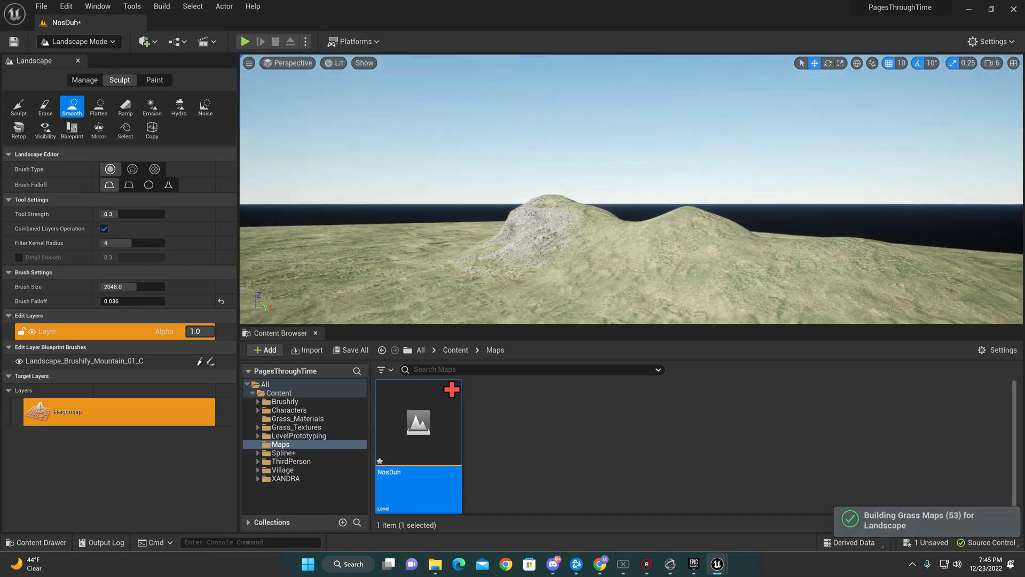
{"action": "right_click_drag", "start_coordinate": [561, 201], "coordinate": [481, 145]}
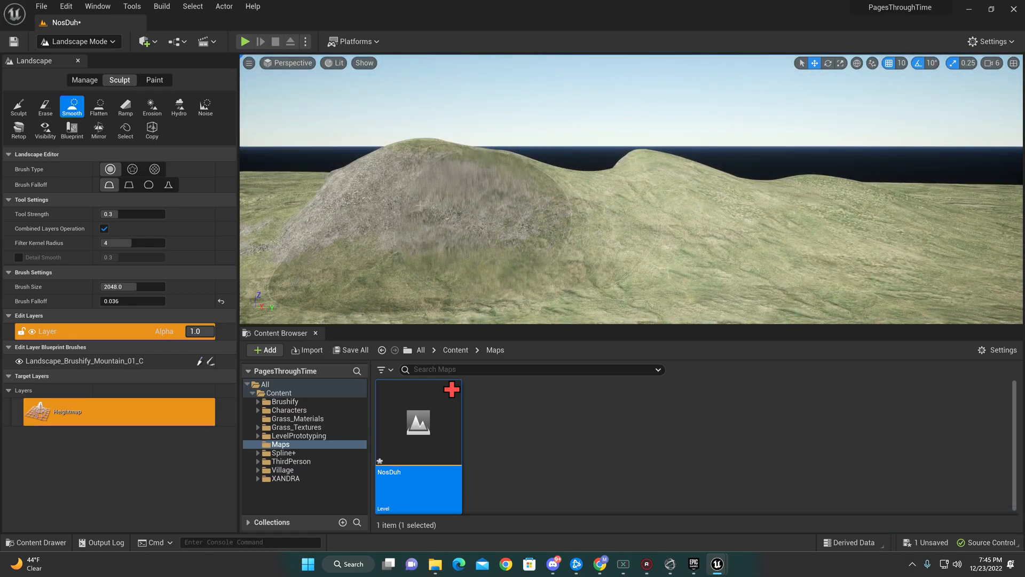
{"action": "mouse_move", "coordinate": [416, 208]}
{"action": "left_mouse_down"}
{"action": "mouse_move", "coordinate": [561, 241]}
{"action": "mouse_move", "coordinate": [721, 224]}
{"action": "left_mouse_up"}
{"action": "mouse_move", "coordinate": [561, 200]}
{"action": "right_mouse_down"}
{"action": "mouse_move", "coordinate": [560, 96]}
{"action": "mouse_move", "coordinate": [561, 185]}
{"action": "right_mouse_up"}
{"action": "right_click_drag", "start_coordinate": [560, 241], "coordinate": [561, 145]}
{"action": "mouse_move", "coordinate": [561, 200]}
{"action": "right_mouse_down"}
{"action": "mouse_move", "coordinate": [561, 265]}
{"action": "mouse_move", "coordinate": [529, 280]}
{"action": "right_mouse_up"}
{"action": "right_click_drag", "start_coordinate": [561, 240], "coordinate": [561, 200]}
{"action": "mouse_move", "coordinate": [753, 172]}
{"action": "left_mouse_down"}
{"action": "mouse_move", "coordinate": [530, 177]}
{"action": "mouse_move", "coordinate": [307, 203]}
{"action": "left_mouse_up"}
- Fly to the landscape's edge and smooth the terrain near the dark ridge
{"action": "mouse_move", "coordinate": [307, 203]}
{"action": "right_mouse_down"}
{"action": "mouse_move", "coordinate": [481, 280]}
{"action": "mouse_move", "coordinate": [641, 216]}
{"action": "right_mouse_up"}
{"action": "mouse_move", "coordinate": [561, 200]}
{"action": "right_mouse_down"}
{"action": "mouse_move", "coordinate": [400, 208]}
{"action": "mouse_move", "coordinate": [321, 240]}
{"action": "right_mouse_up"}
{"action": "right_click_drag", "start_coordinate": [480, 200], "coordinate": [361, 232]}
{"action": "right_click_drag", "start_coordinate": [560, 201], "coordinate": [449, 232]}
{"action": "mouse_move", "coordinate": [448, 184]}
{"action": "left_mouse_down"}
{"action": "mouse_move", "coordinate": [401, 209]}
{"action": "mouse_move", "coordinate": [432, 241]}
{"action": "left_mouse_up"}
{"action": "right_click_drag", "start_coordinate": [512, 200], "coordinate": [416, 240]}
{"action": "mouse_move", "coordinate": [560, 200]}
{"action": "right_mouse_down"}
{"action": "mouse_move", "coordinate": [401, 240]}
{"action": "mouse_move", "coordinate": [513, 216]}
{"action": "mouse_move", "coordinate": [416, 240]}
{"action": "right_mouse_up"}
{"action": "right_click_drag", "start_coordinate": [512, 201], "coordinate": [480, 209]}
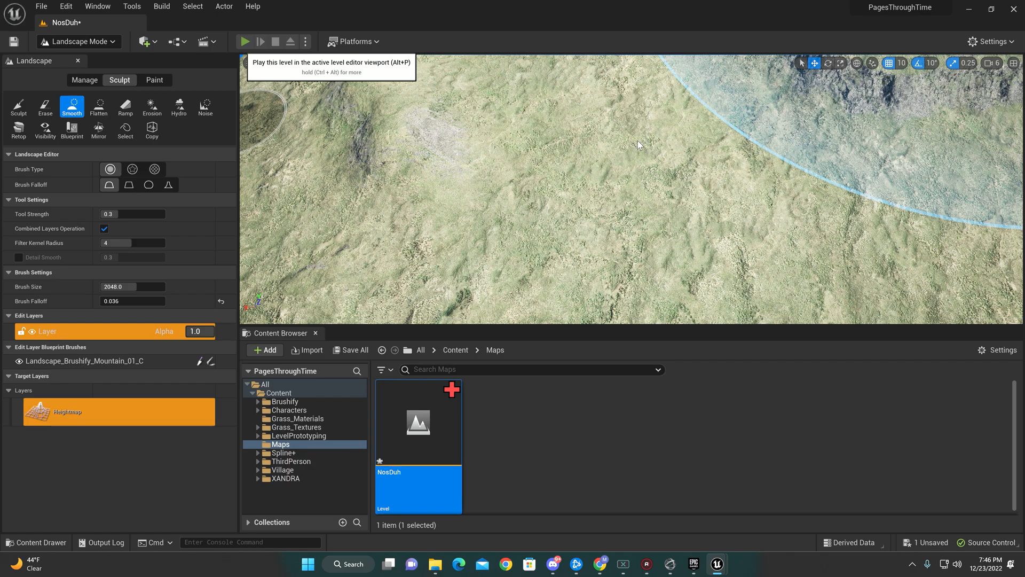
- Play the level with Alt+P, walk the character over the rocky mountainside, then end the session
{"action": "key", "text": "alt+p"}
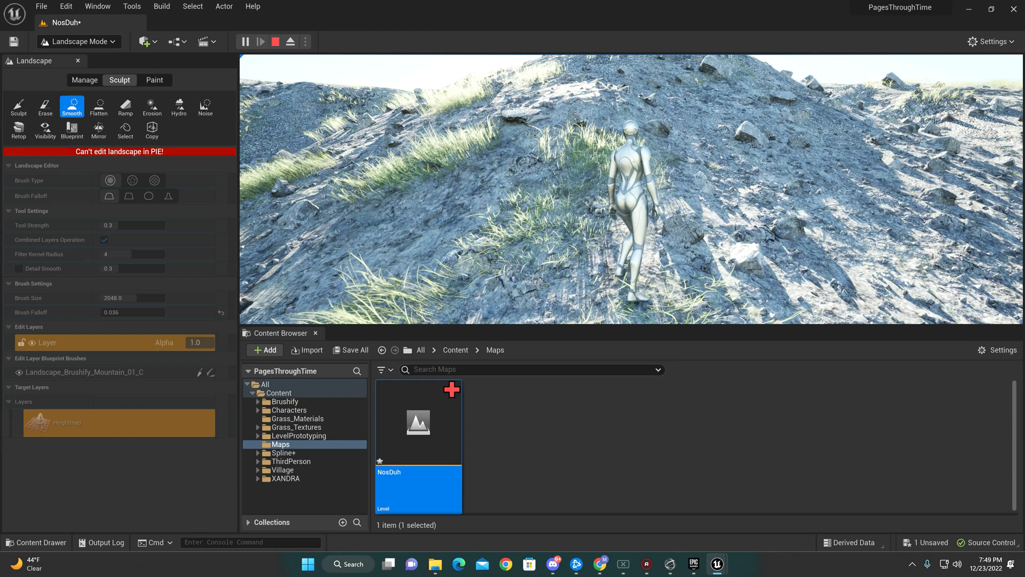
{"action": "key", "text": "Escape"}
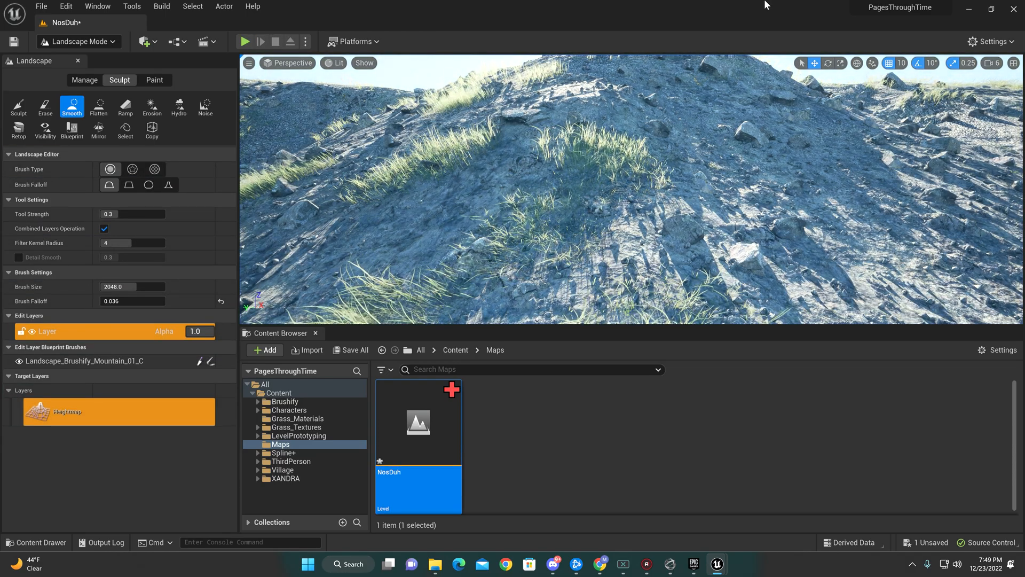
- Switch to landscape painting and bring up the layer info choices for the Puddles layer
{"action": "left_click", "coordinate": [155, 81]}
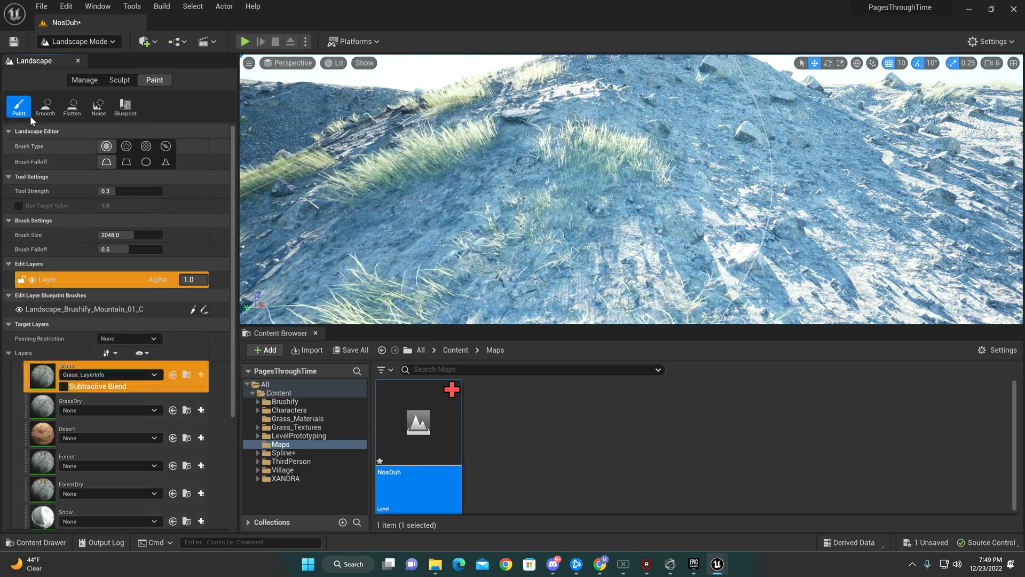
{"action": "scroll", "coordinate": [201, 289], "scroll_direction": "down", "scroll_amount": 3}
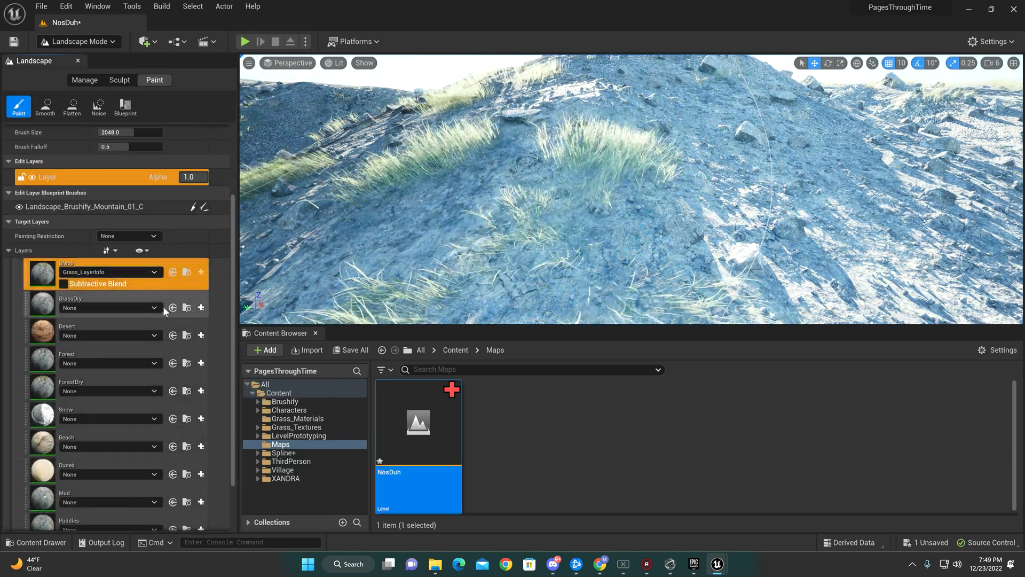
{"action": "scroll", "coordinate": [164, 309], "scroll_direction": "up", "scroll_amount": 3}
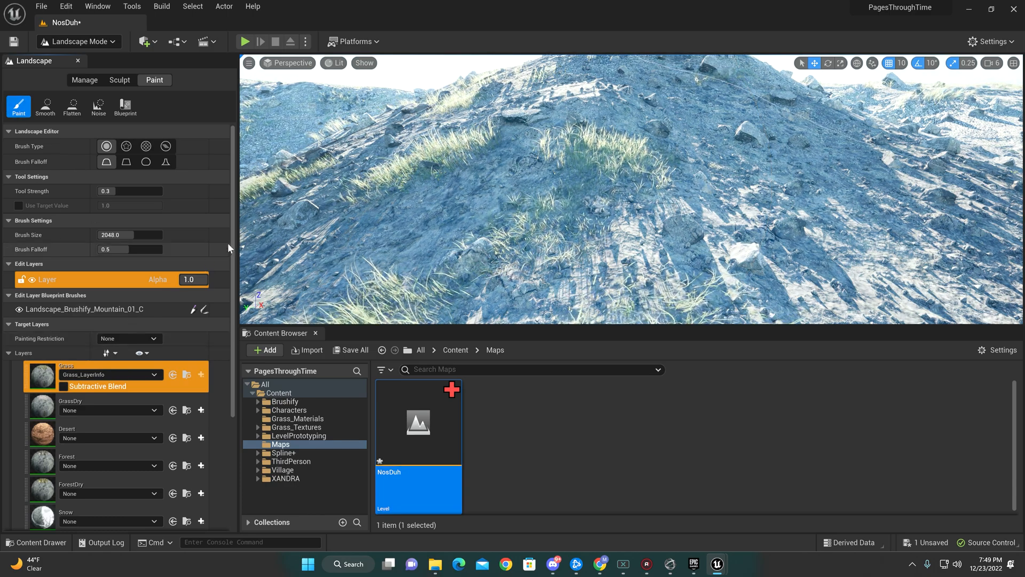
{"action": "left_click_drag", "start_coordinate": [232, 243], "coordinate": [227, 270]}
{"action": "scroll", "coordinate": [227, 256], "scroll_direction": "up", "scroll_amount": 5}
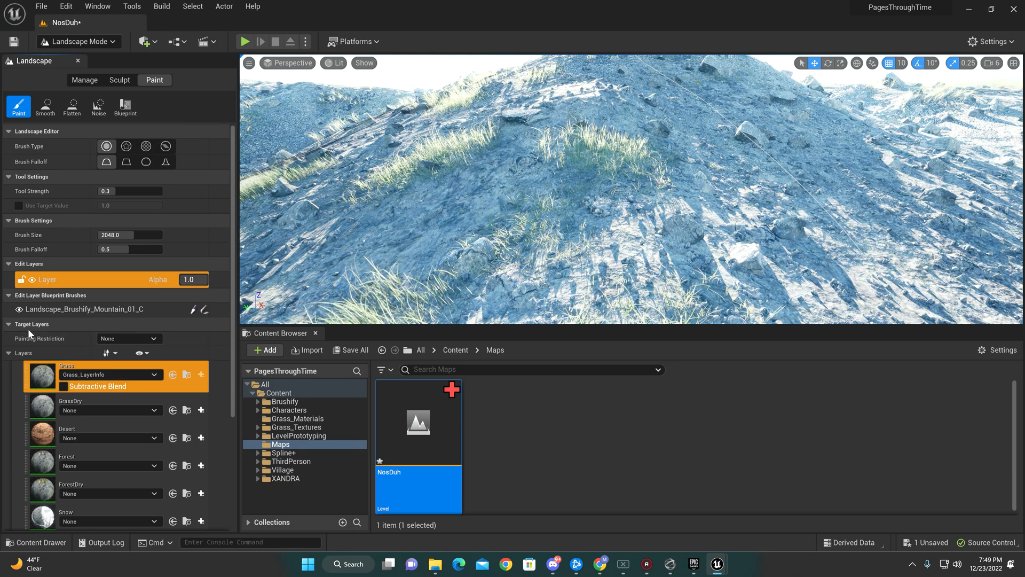
{"action": "right_click_drag", "start_coordinate": [560, 200], "coordinate": [577, 241]}
{"action": "right_click_drag", "start_coordinate": [626, 192], "coordinate": [609, 240]}
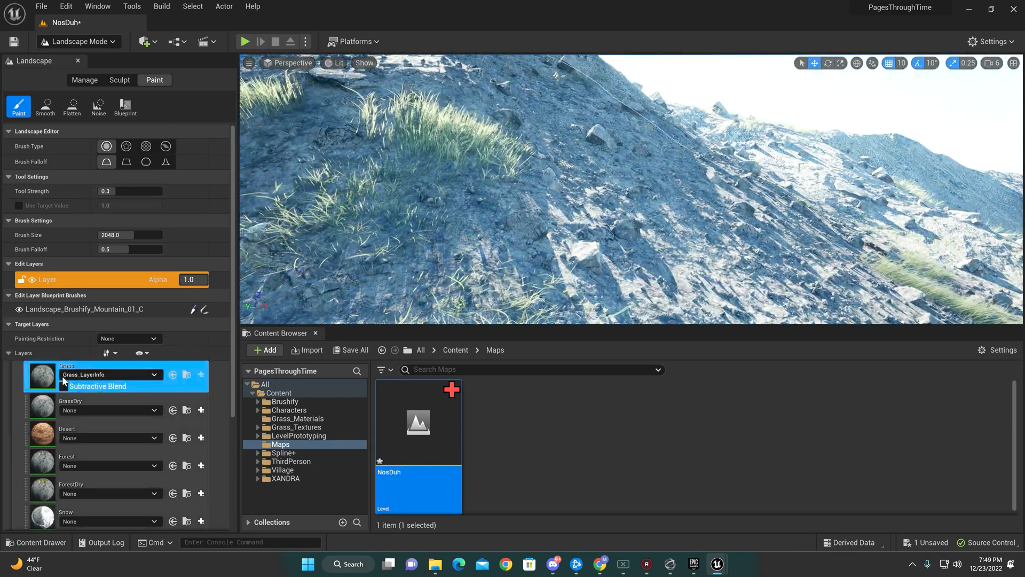
{"action": "scroll", "coordinate": [106, 424], "scroll_direction": "down", "scroll_amount": 1}
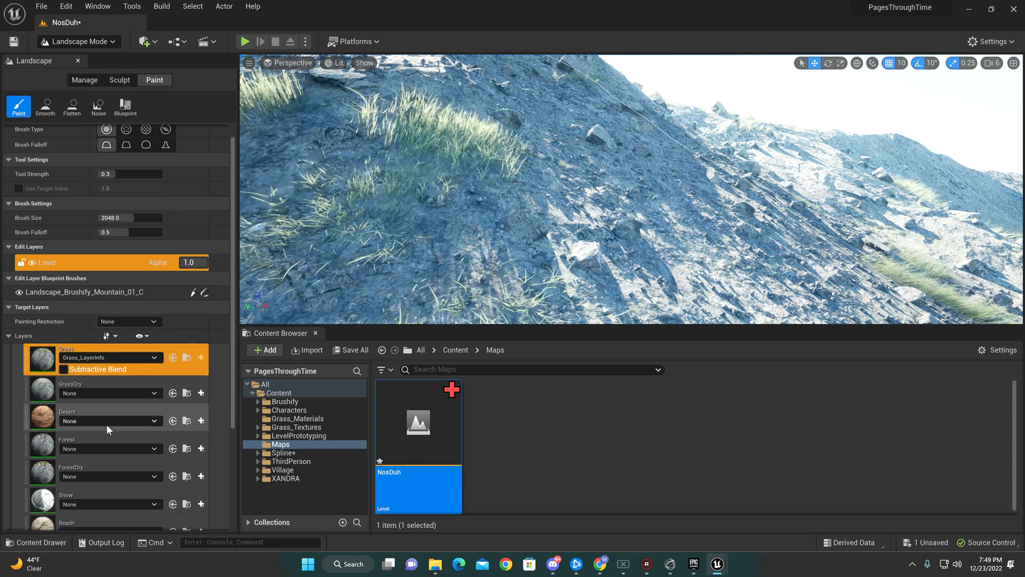
{"action": "scroll", "coordinate": [102, 407], "scroll_direction": "down", "scroll_amount": 2}
{"action": "scroll", "coordinate": [100, 412], "scroll_direction": "down", "scroll_amount": 2}
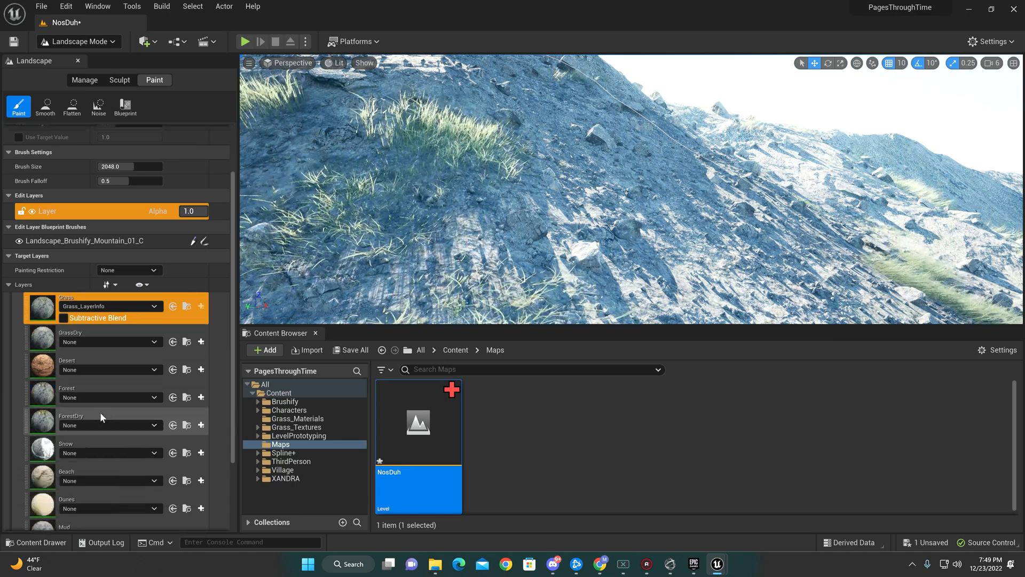
{"action": "scroll", "coordinate": [98, 453], "scroll_direction": "down", "scroll_amount": 2}
{"action": "scroll", "coordinate": [98, 453], "scroll_direction": "down", "scroll_amount": 2}
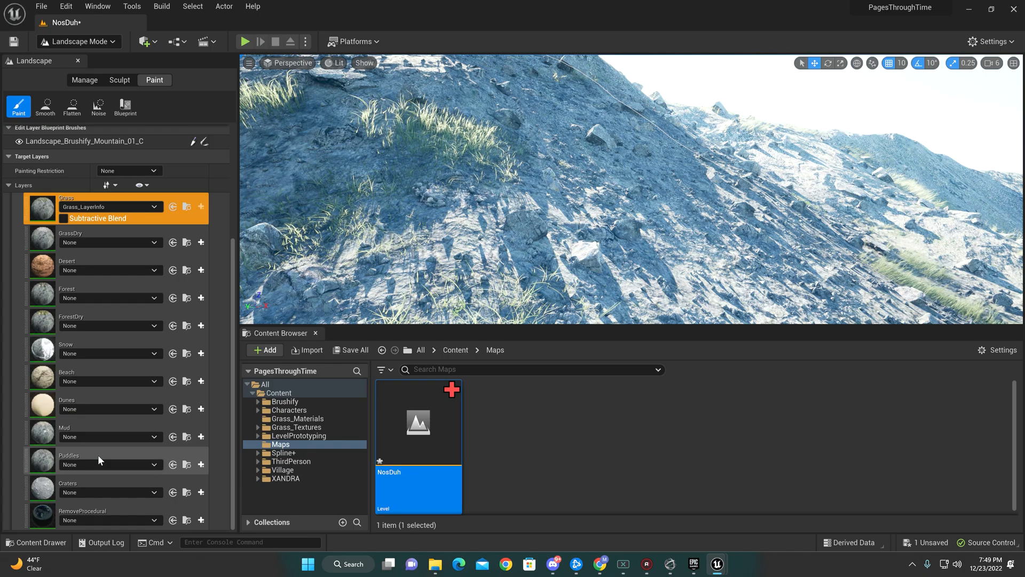
{"action": "left_click", "coordinate": [96, 463]}
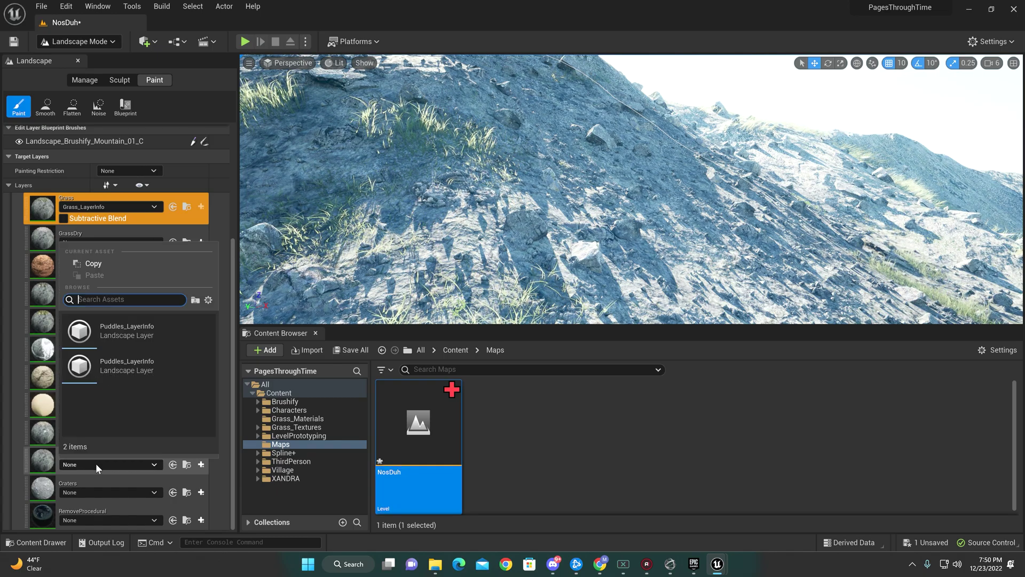
- Assign Puddles_LayerInfo to Puddles and paint pale puddle patches across the flat grassland
{"action": "left_click", "coordinate": [103, 337]}
{"action": "right_click_drag", "start_coordinate": [480, 241], "coordinate": [401, 160]}
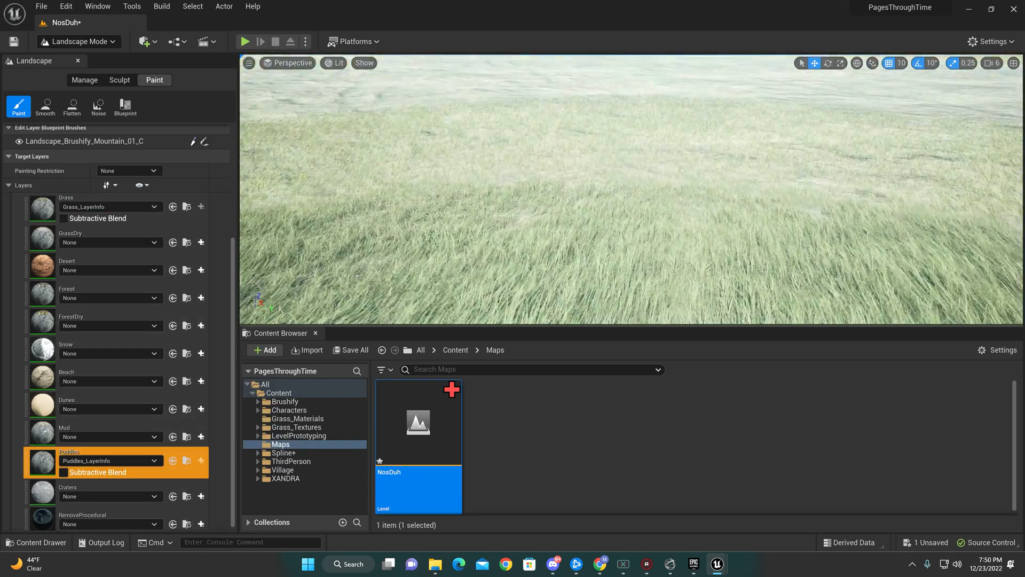
{"action": "mouse_move", "coordinate": [625, 200]}
{"action": "right_mouse_down"}
{"action": "mouse_move", "coordinate": [625, 161]}
{"action": "mouse_move", "coordinate": [625, 240]}
{"action": "right_mouse_up"}
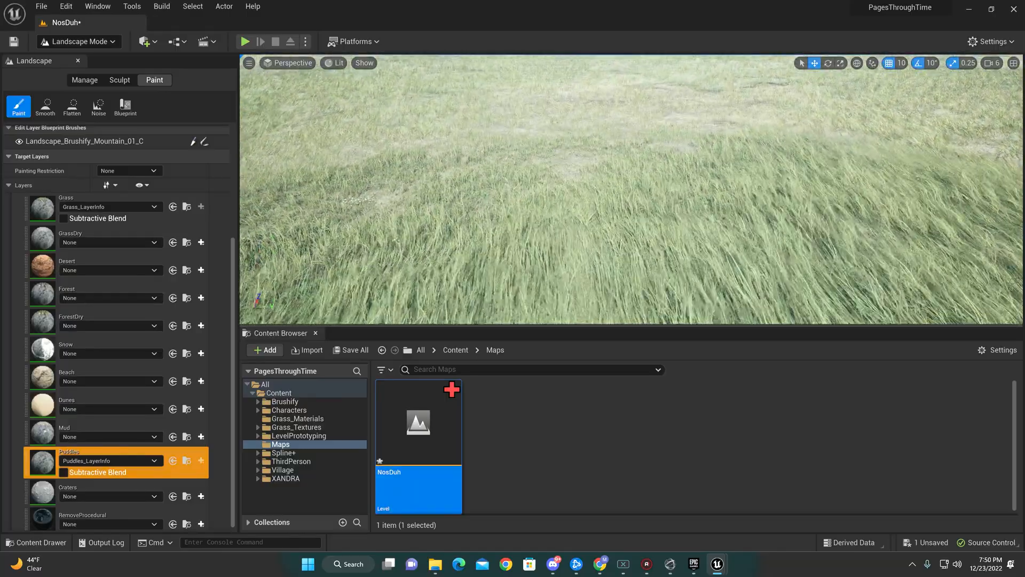
{"action": "mouse_move", "coordinate": [625, 201]}
{"action": "right_mouse_down"}
{"action": "mouse_move", "coordinate": [593, 176]}
{"action": "mouse_move", "coordinate": [624, 120]}
{"action": "right_mouse_up"}
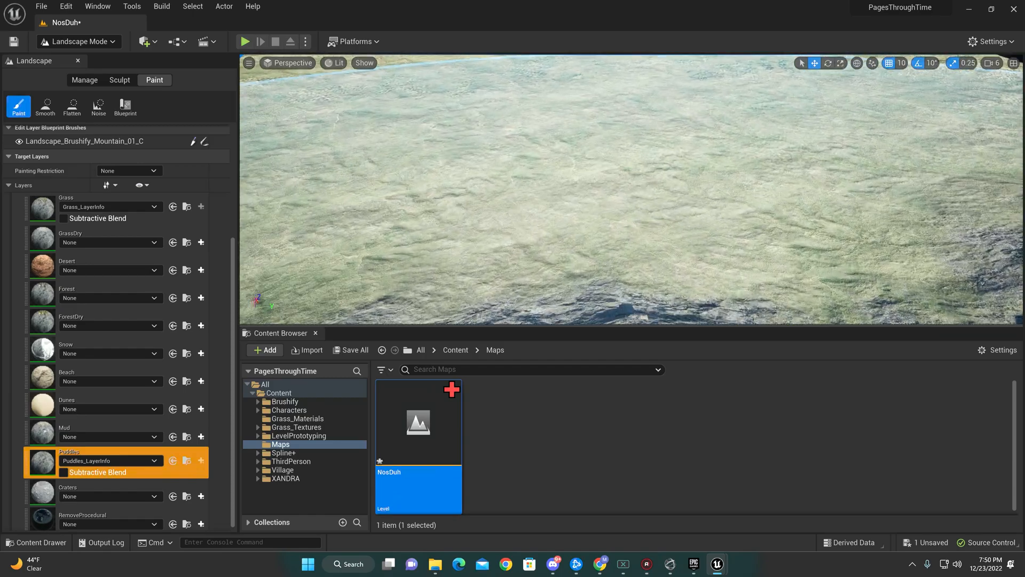
{"action": "right_click_drag", "start_coordinate": [625, 200], "coordinate": [619, 227]}
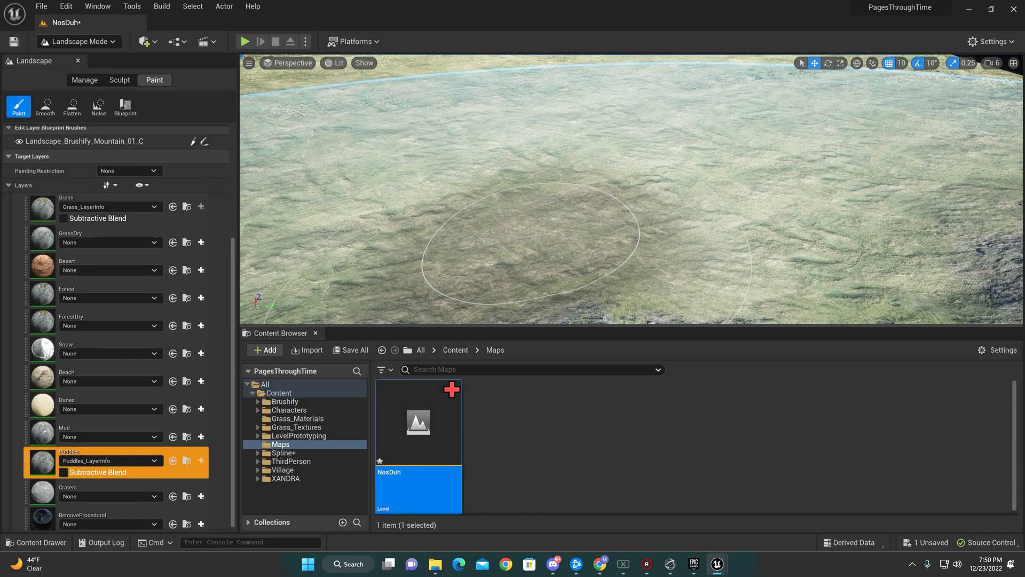
{"action": "left_click_drag", "start_coordinate": [705, 193], "coordinate": [706, 241]}
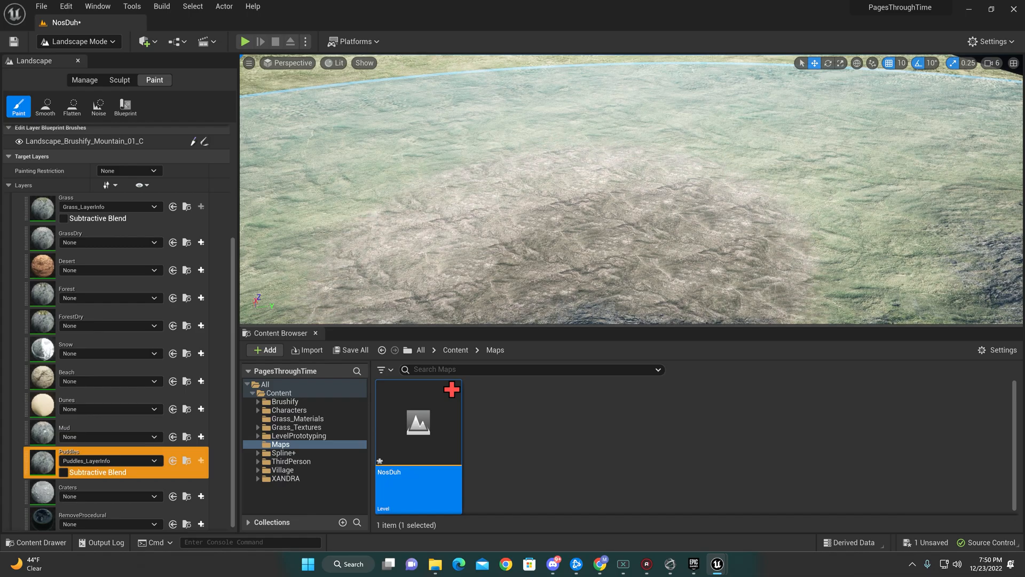
{"action": "left_click_drag", "start_coordinate": [377, 161], "coordinate": [721, 113]}
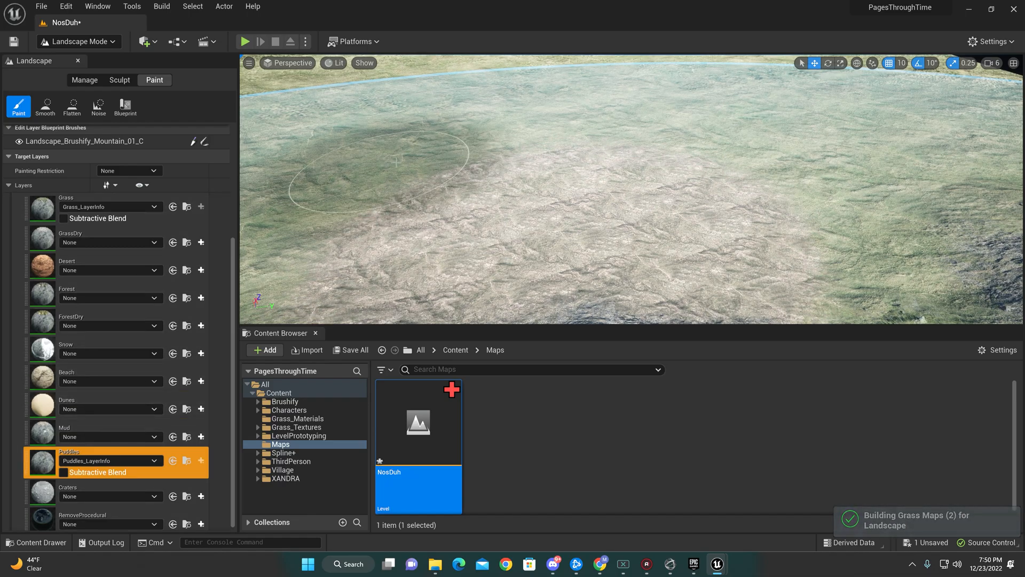
{"action": "right_click_drag", "start_coordinate": [624, 200], "coordinate": [560, 265]}
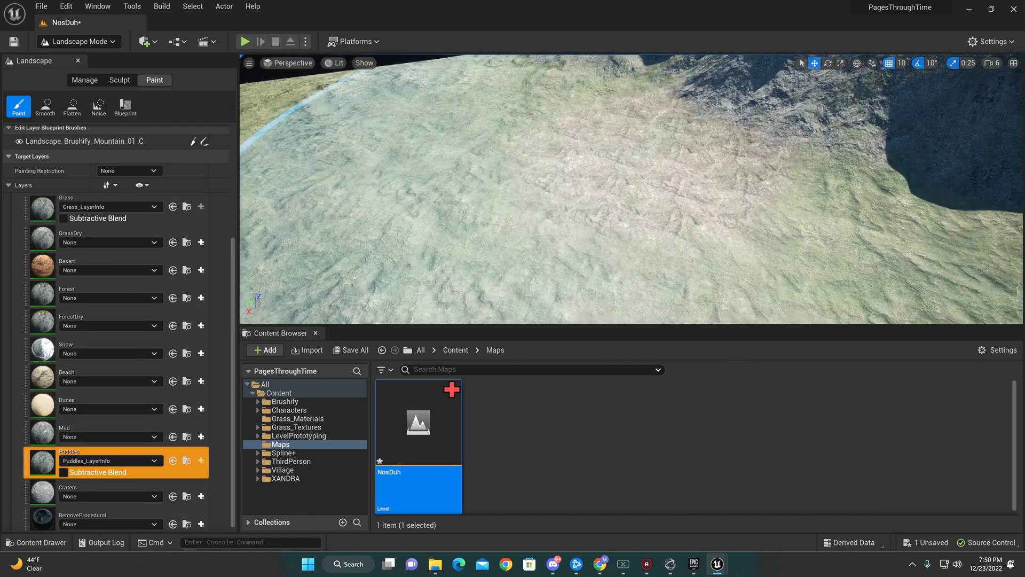
{"action": "right_click_drag", "start_coordinate": [626, 201], "coordinate": [593, 241]}
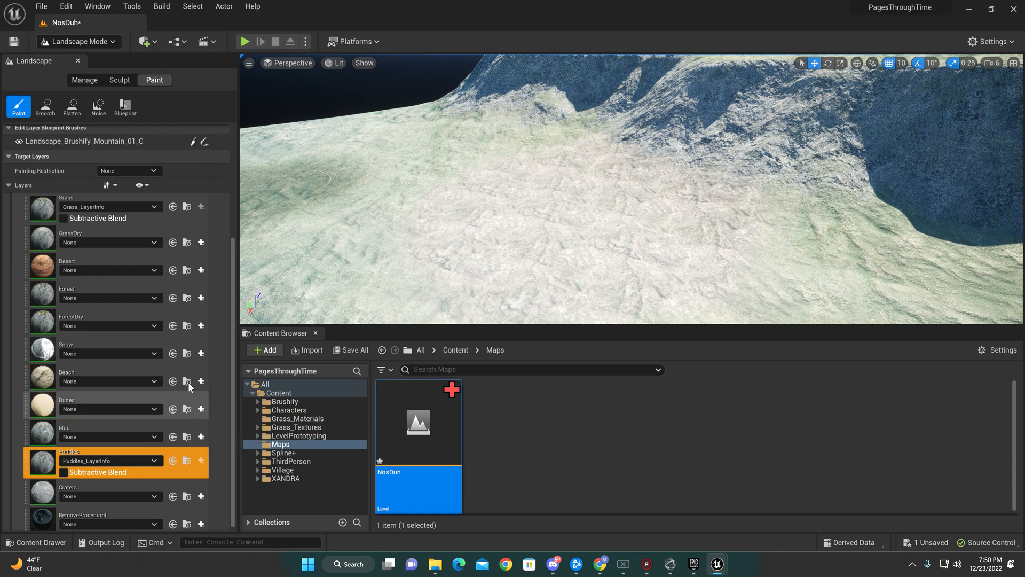
{"action": "scroll", "coordinate": [160, 361], "scroll_direction": "up", "scroll_amount": 3}
{"action": "scroll", "coordinate": [135, 271], "scroll_direction": "up", "scroll_amount": 2}
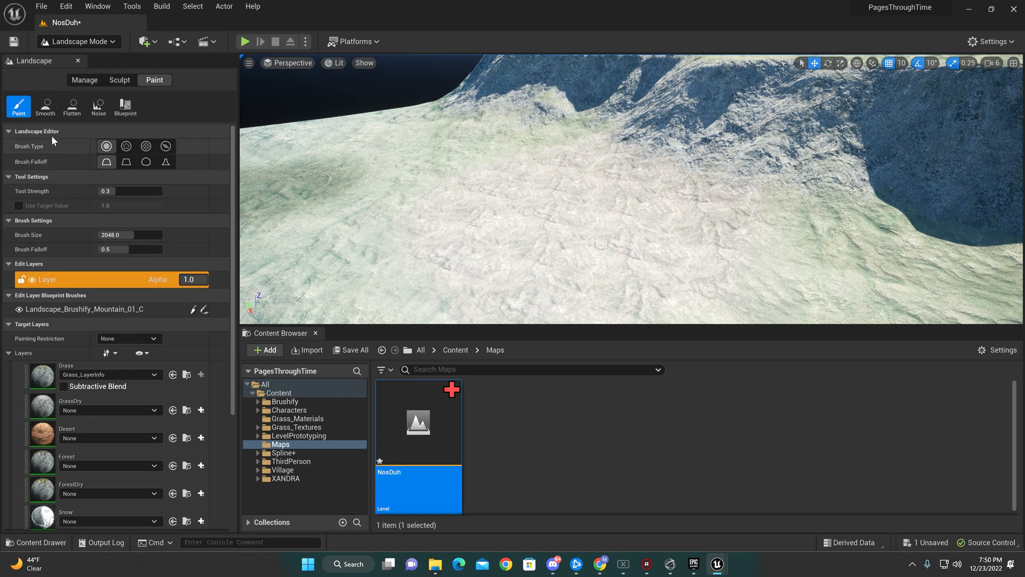
- Leave landscape painting for the Manage tools with component selection active
{"action": "left_click", "coordinate": [116, 80]}
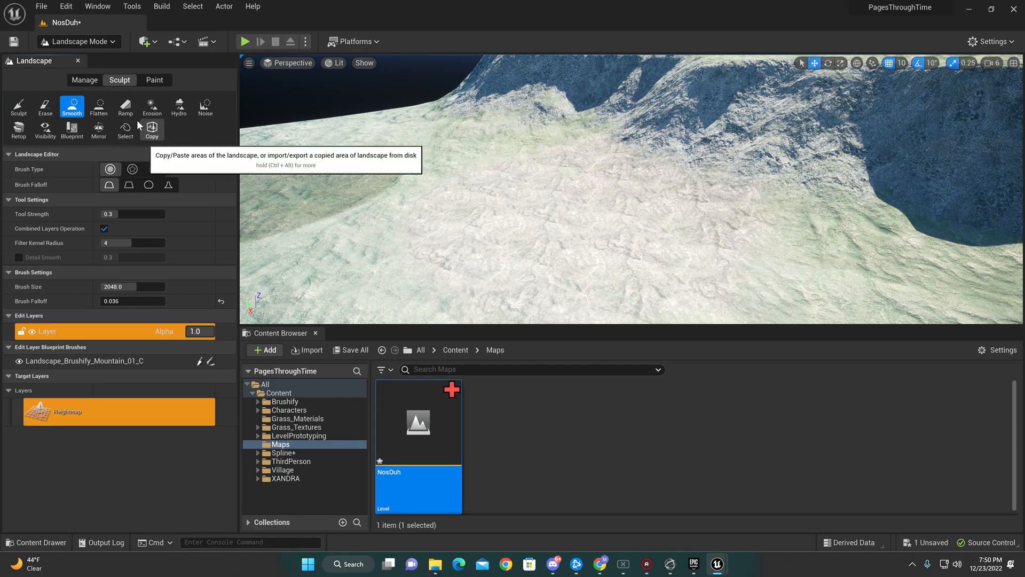
{"action": "left_click", "coordinate": [84, 80]}
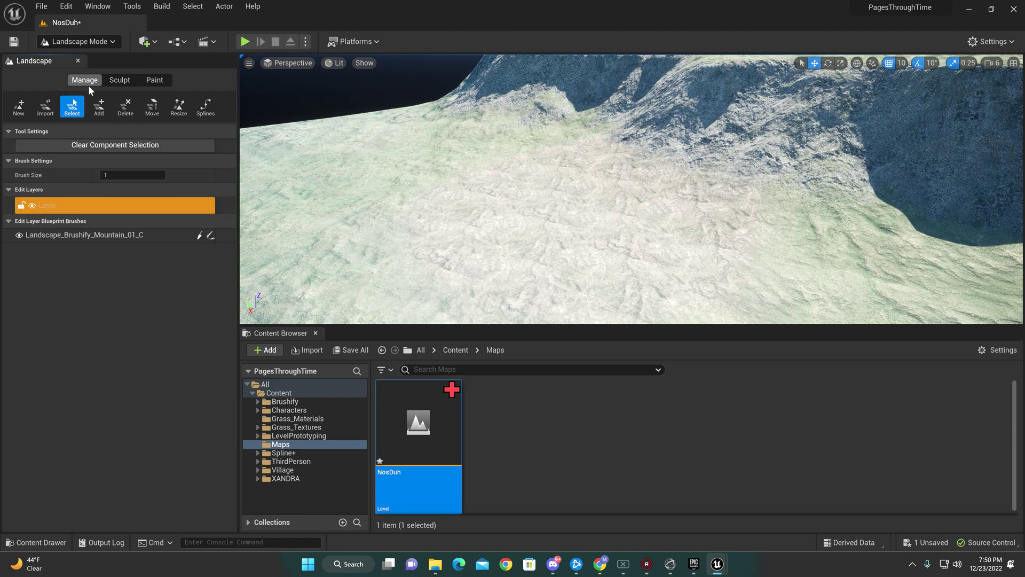
- Place a CustomBrush_Landmass_River blueprint brush on the landscape
{"action": "left_click", "coordinate": [119, 80]}
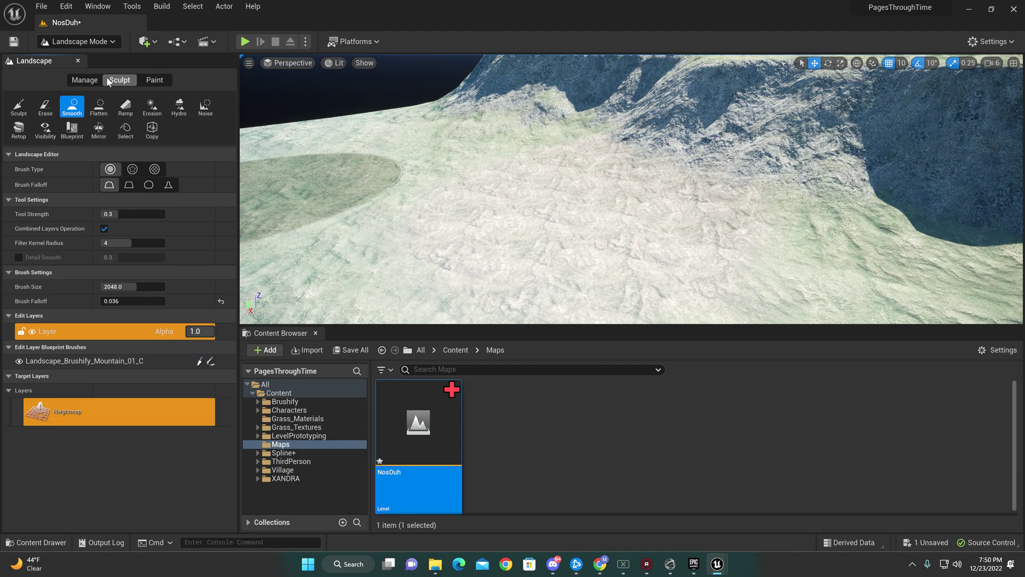
{"action": "left_click", "coordinate": [77, 130]}
{"action": "left_click", "coordinate": [128, 168]}
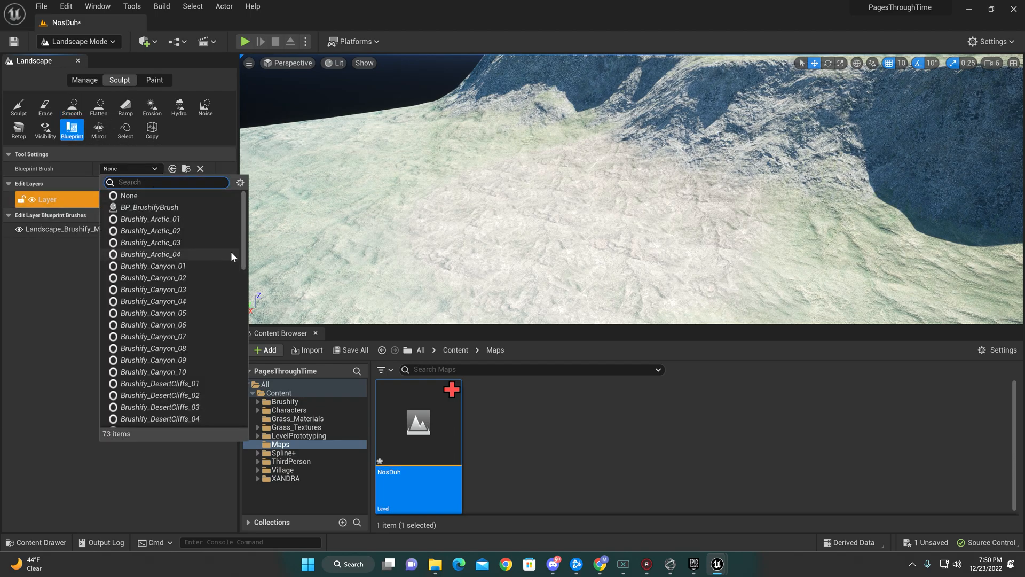
{"action": "left_click_drag", "start_coordinate": [245, 257], "coordinate": [256, 449]}
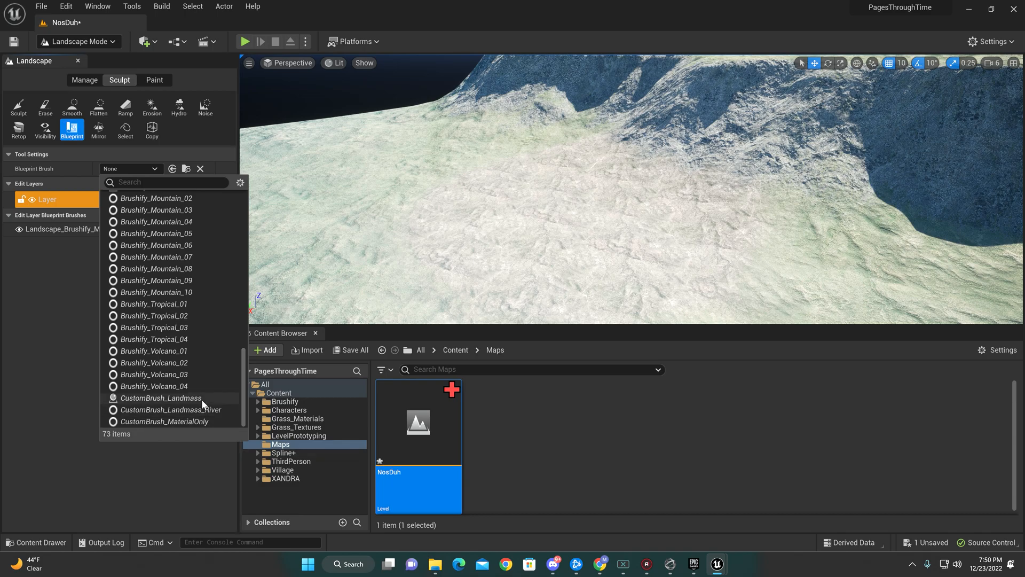
{"action": "left_click", "coordinate": [160, 398]}
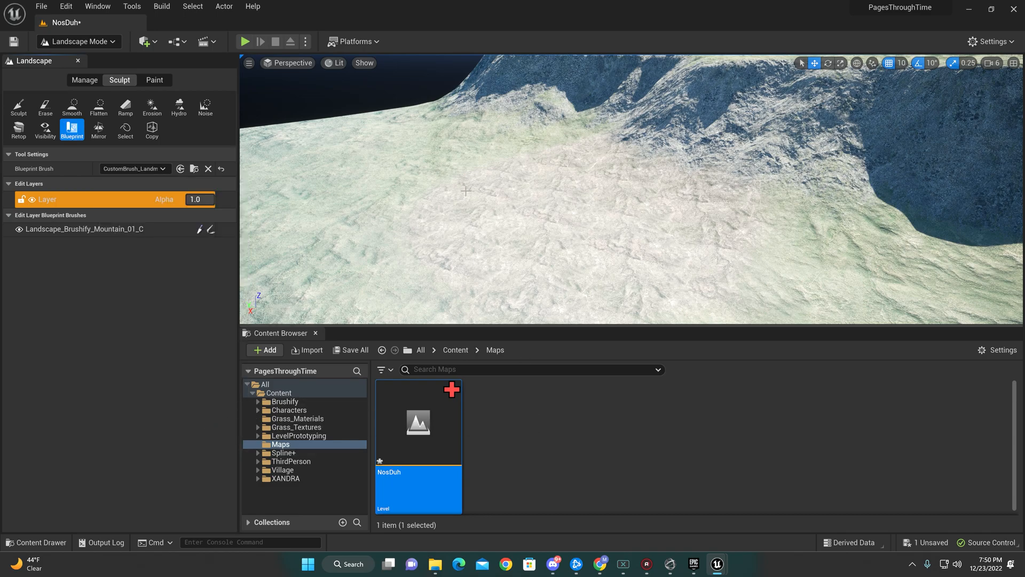
{"action": "left_click", "coordinate": [405, 151]}
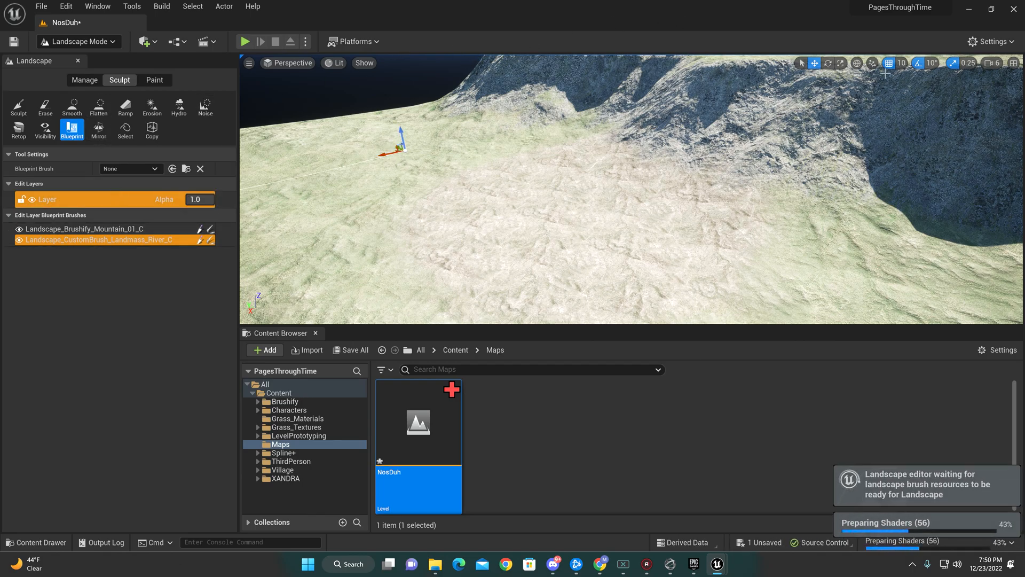
- Rotate the river brush to a new heading and move it up and back onto the plateau
{"action": "left_click", "coordinate": [829, 63]}
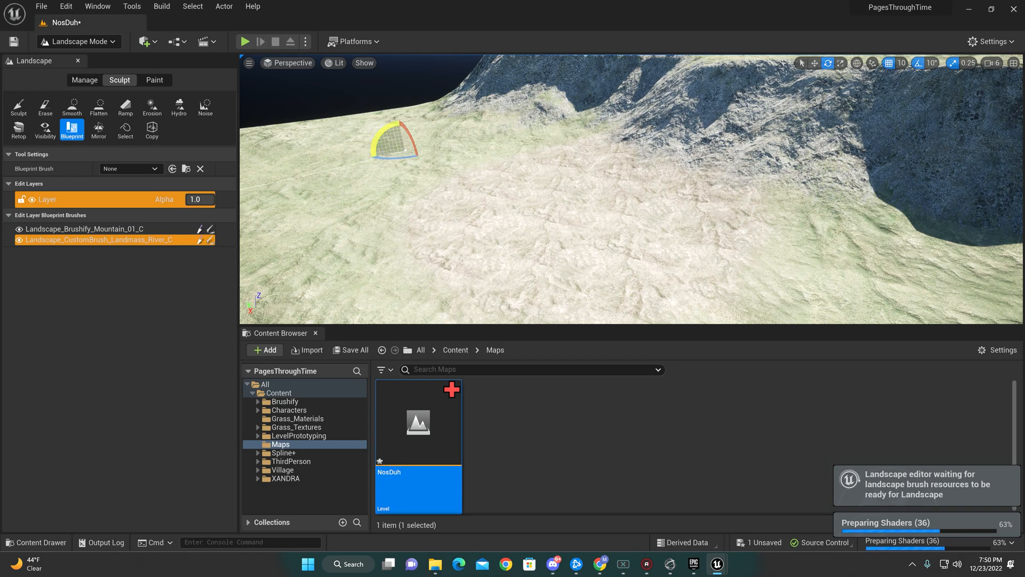
{"action": "mouse_move", "coordinate": [406, 157]}
{"action": "left_mouse_down"}
{"action": "mouse_move", "coordinate": [377, 156]}
{"action": "mouse_move", "coordinate": [404, 152]}
{"action": "left_mouse_up"}
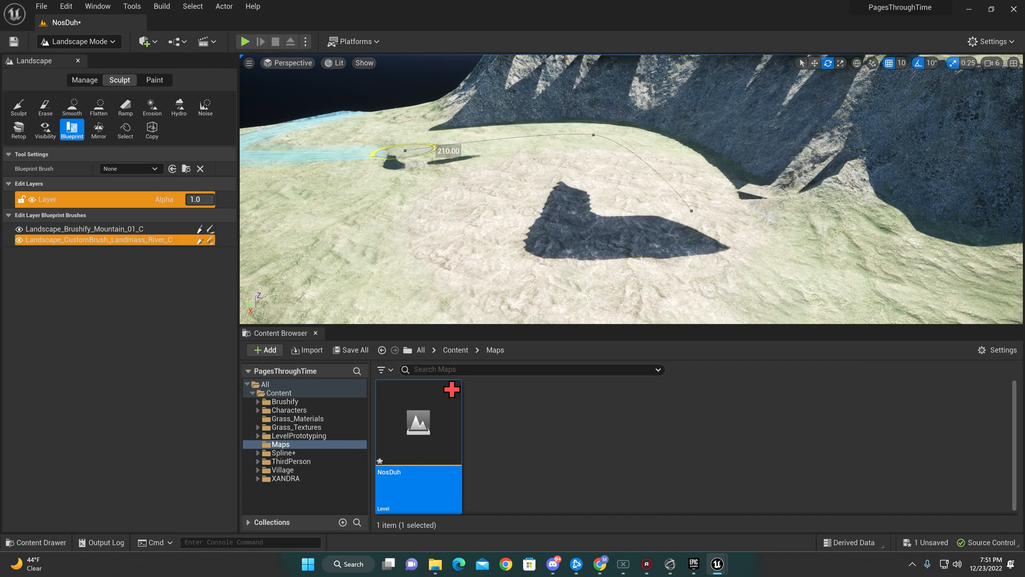
{"action": "left_click_drag", "start_coordinate": [405, 152], "coordinate": [405, 152]}
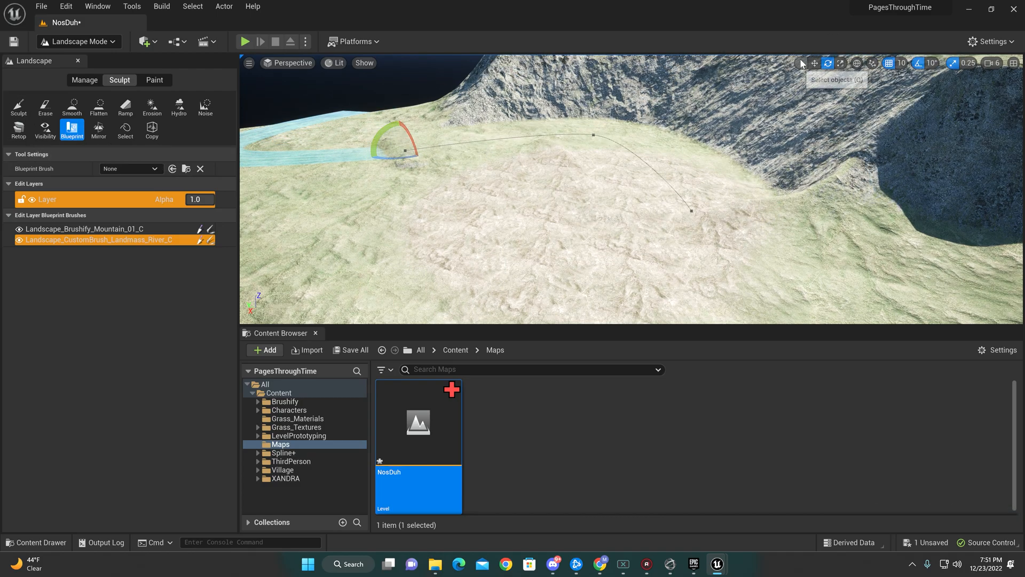
{"action": "left_click", "coordinate": [815, 62]}
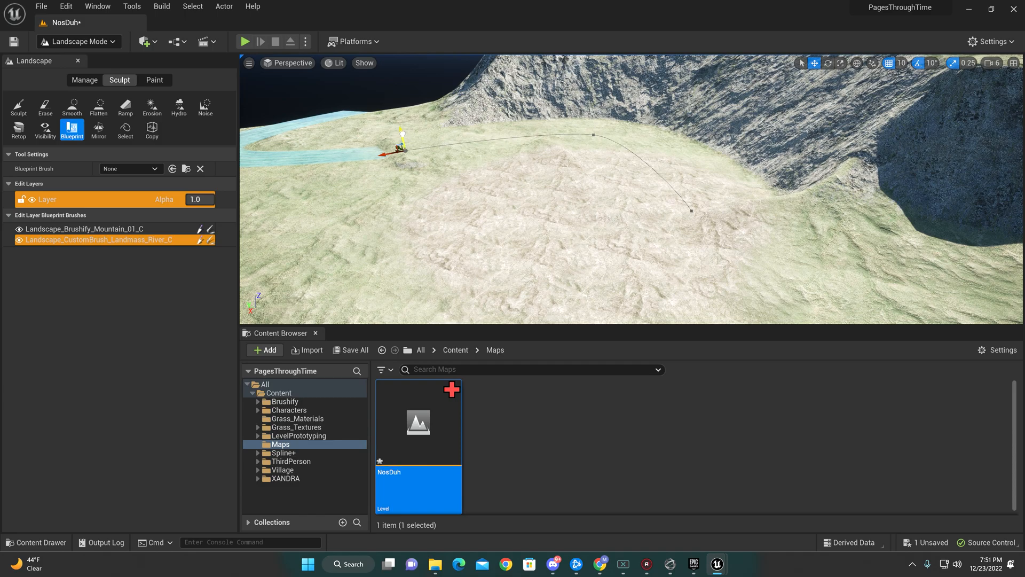
{"action": "right_click_drag", "start_coordinate": [625, 184], "coordinate": [625, 160]}
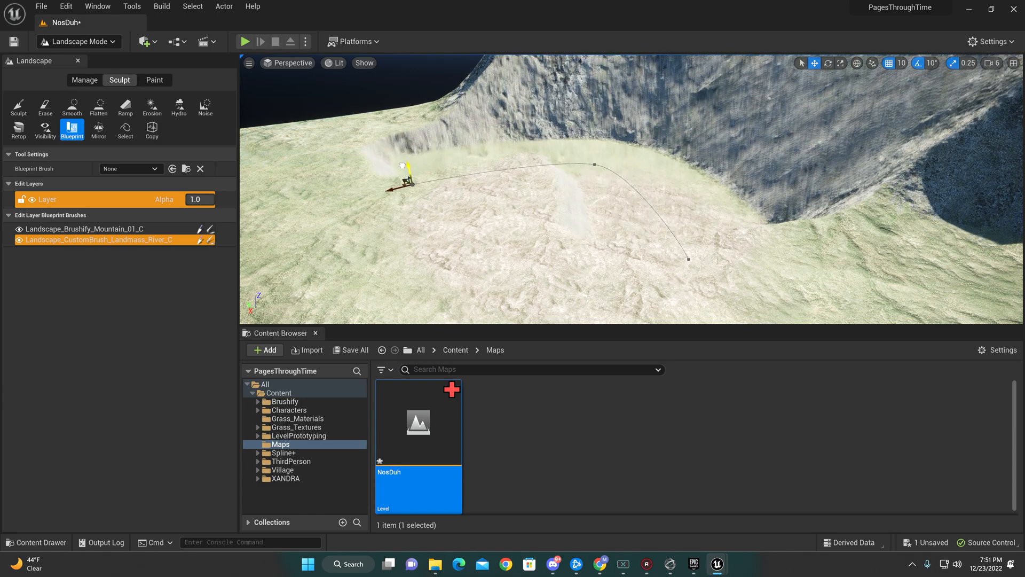
{"action": "left_click_drag", "start_coordinate": [408, 186], "coordinate": [397, 127]}
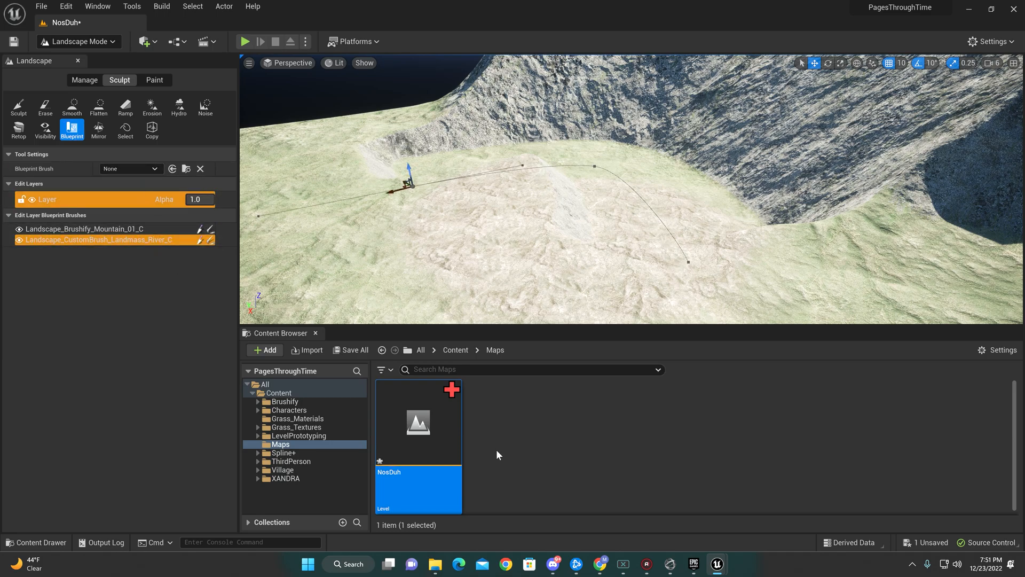
{"action": "left_click", "coordinate": [120, 241]}
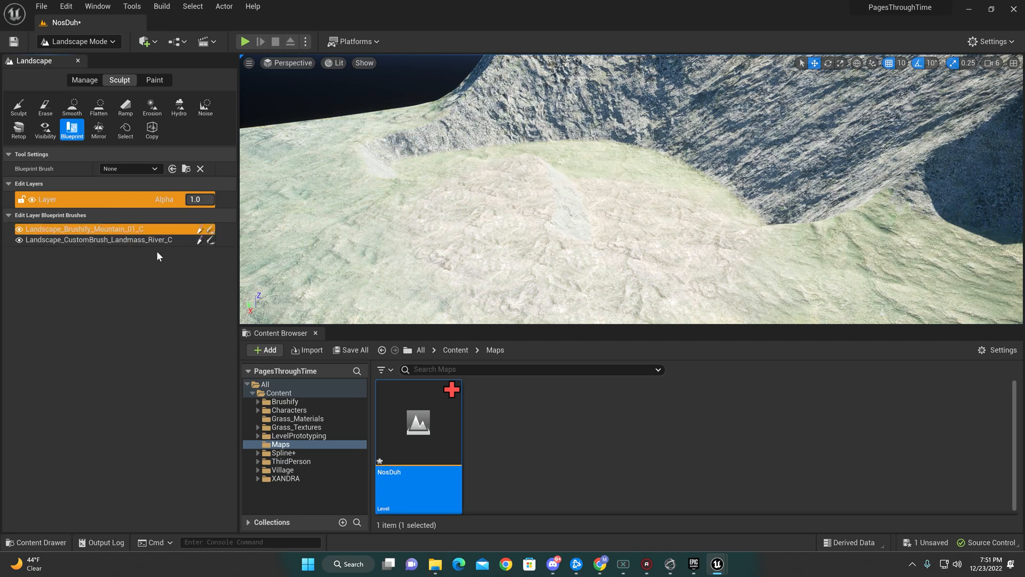
- Toggle Affects Heightmap, target the edit layer, and place a second CustomBrush_Landmass_River brush
{"action": "left_click", "coordinate": [201, 240]}
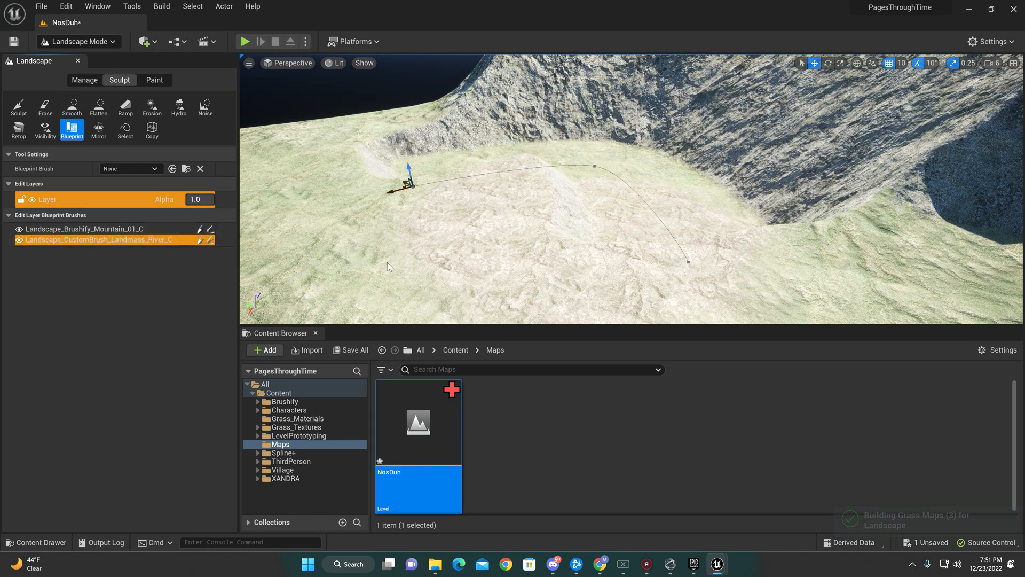
{"action": "left_click", "coordinate": [108, 199]}
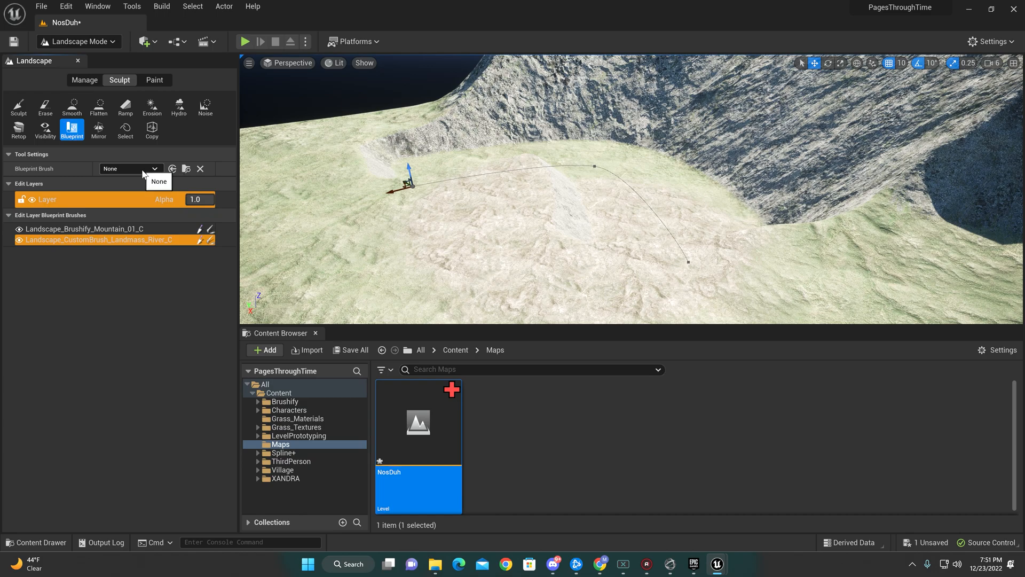
{"action": "left_click", "coordinate": [128, 168]}
{"action": "scroll", "coordinate": [177, 321], "scroll_direction": "down", "scroll_amount": 5}
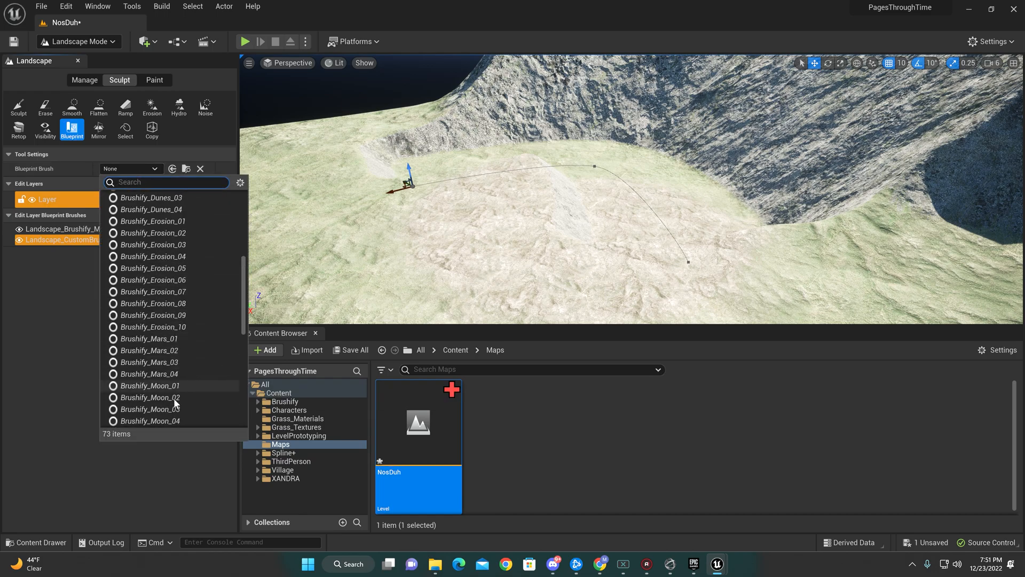
{"action": "scroll", "coordinate": [173, 400], "scroll_direction": "down", "scroll_amount": 5}
{"action": "scroll", "coordinate": [171, 406], "scroll_direction": "down", "scroll_amount": 5}
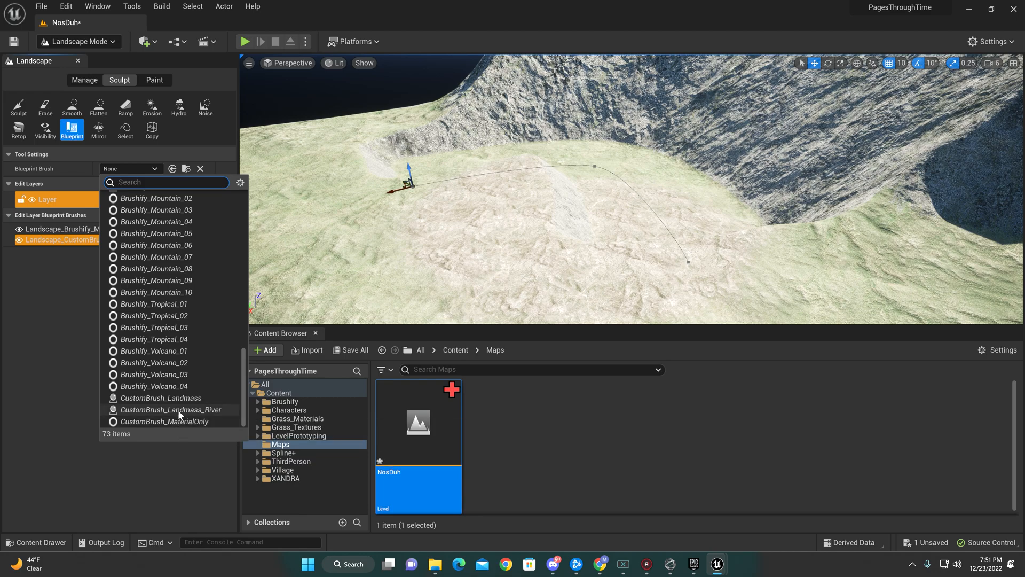
{"action": "left_click", "coordinate": [181, 410]}
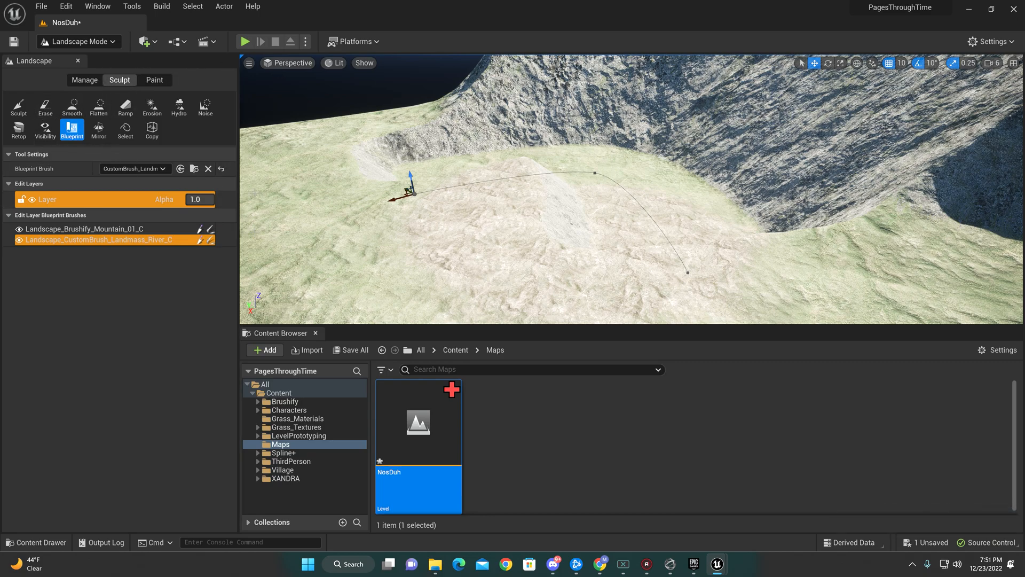
{"action": "left_click", "coordinate": [409, 241]}
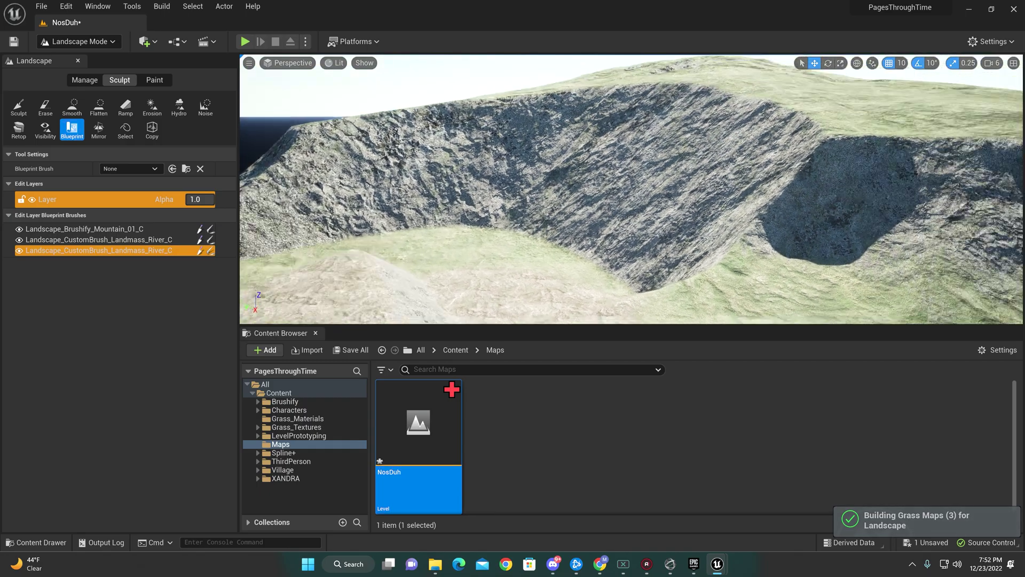
{"action": "right_click_drag", "start_coordinate": [624, 192], "coordinate": [560, 160]}
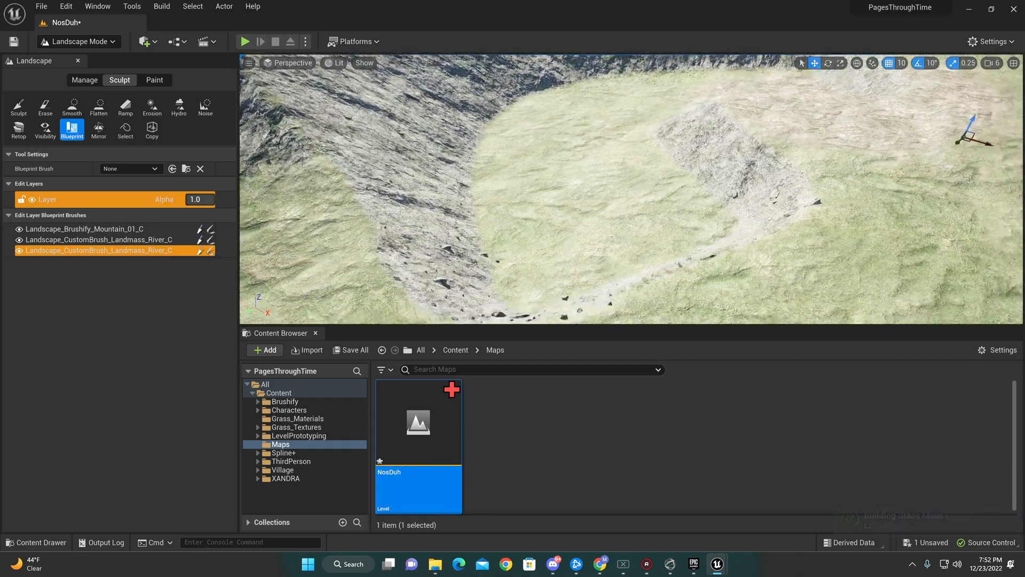
{"action": "right_click_drag", "start_coordinate": [625, 192], "coordinate": [561, 160]}
{"action": "right_click_drag", "start_coordinate": [625, 192], "coordinate": [561, 160]}
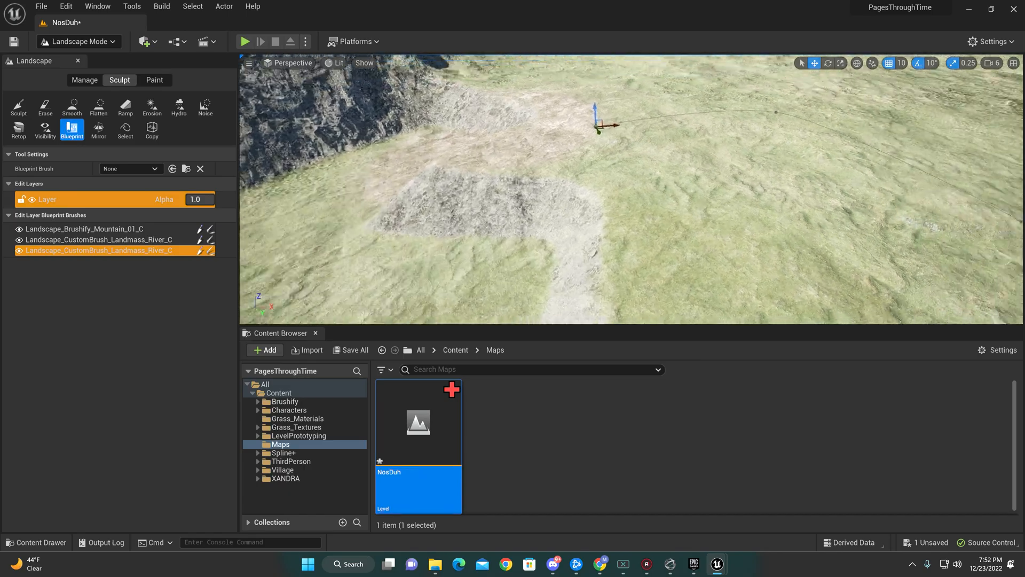
{"action": "mouse_move", "coordinate": [626, 192]}
{"action": "right_mouse_down"}
{"action": "mouse_move", "coordinate": [609, 184]}
{"action": "mouse_move", "coordinate": [560, 240]}
{"action": "right_mouse_up"}
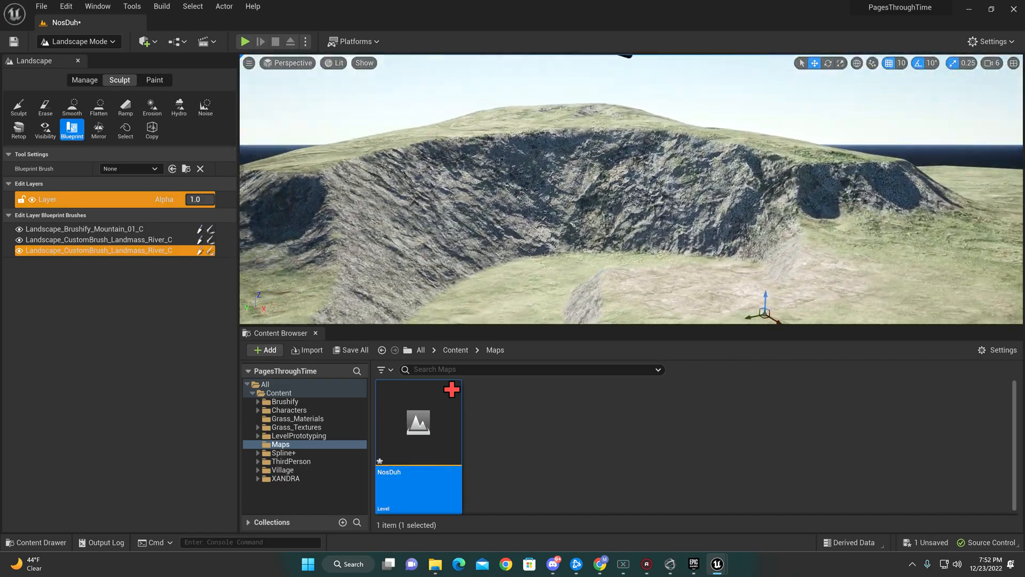
{"action": "right_click_drag", "start_coordinate": [624, 193], "coordinate": [562, 208]}
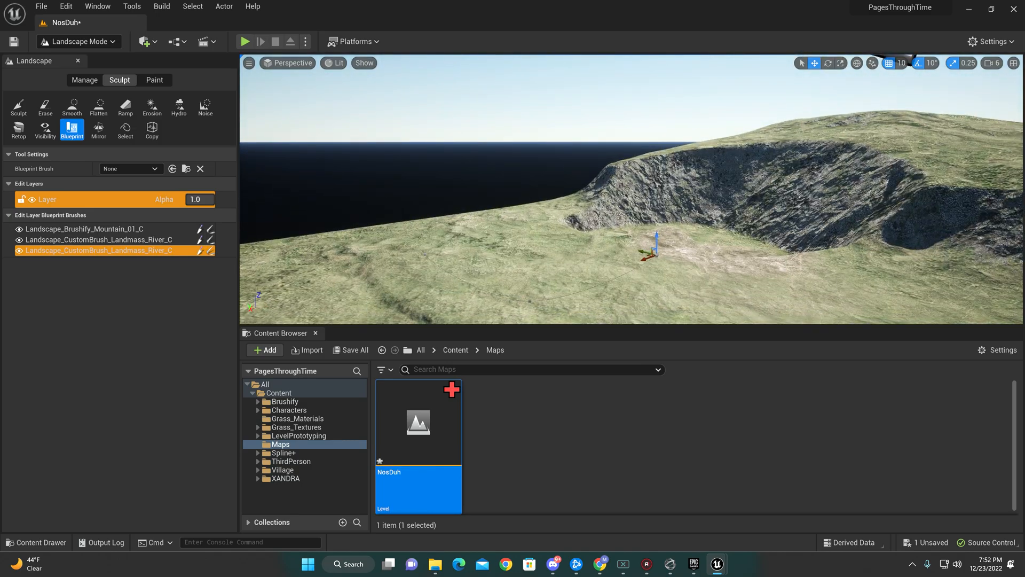
{"action": "right_click_drag", "start_coordinate": [624, 192], "coordinate": [593, 224]}
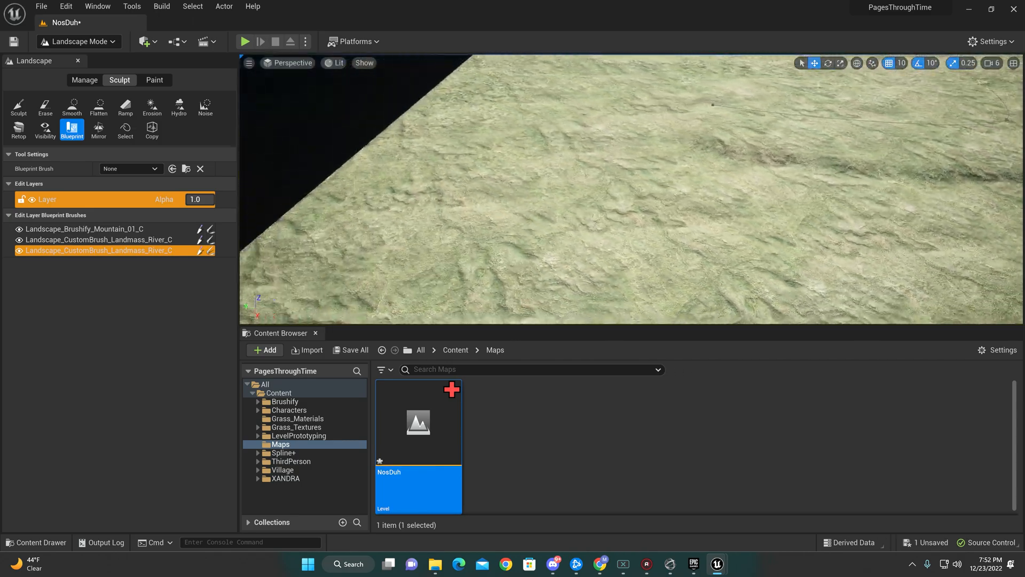
{"action": "right_click_drag", "start_coordinate": [624, 193], "coordinate": [593, 240]}
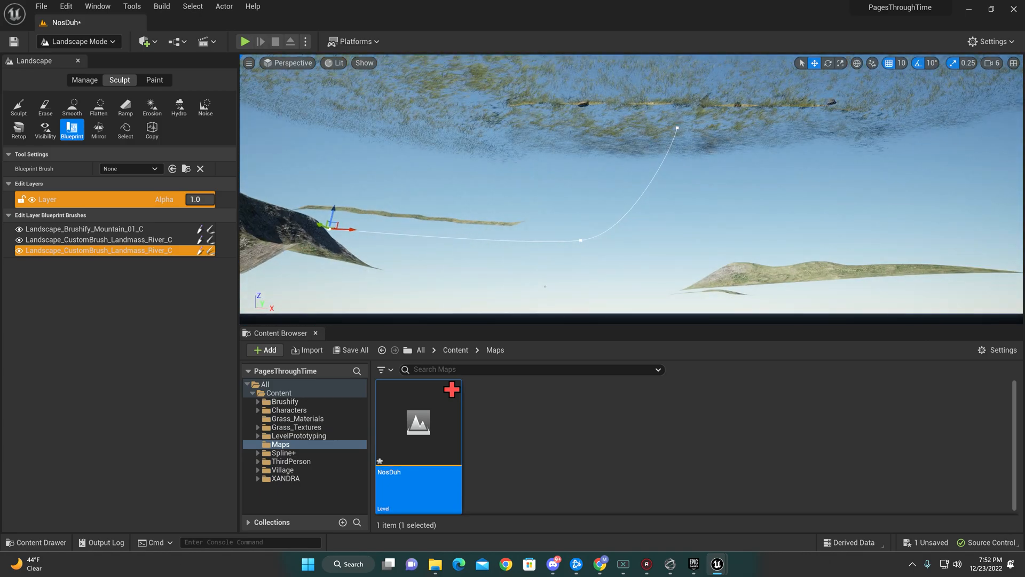
{"action": "right_click_drag", "start_coordinate": [624, 192], "coordinate": [593, 160]}
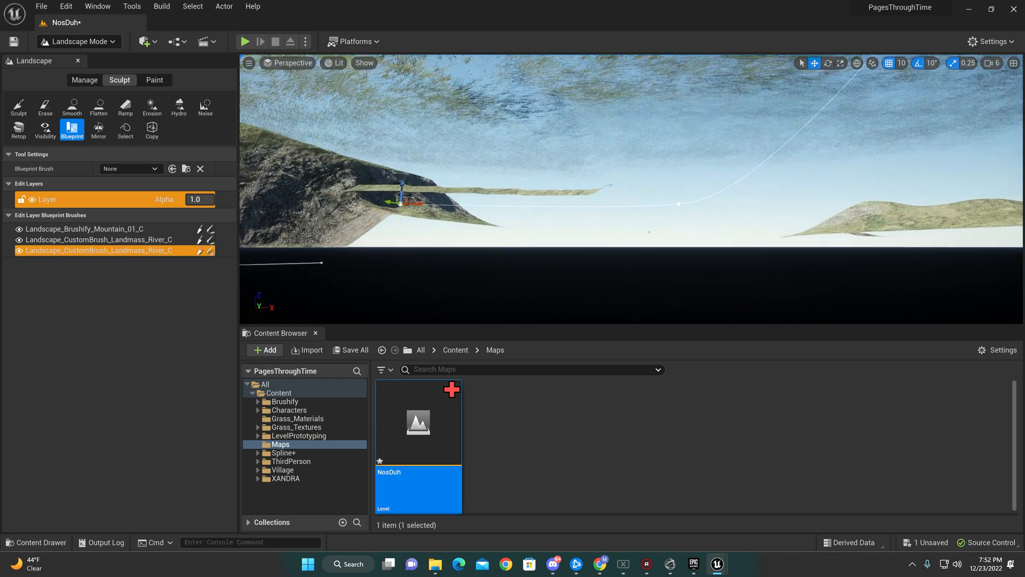
{"action": "mouse_move", "coordinate": [625, 192]}
{"action": "right_mouse_down"}
{"action": "mouse_move", "coordinate": [609, 225]}
{"action": "mouse_move", "coordinate": [609, 161]}
{"action": "right_mouse_up"}
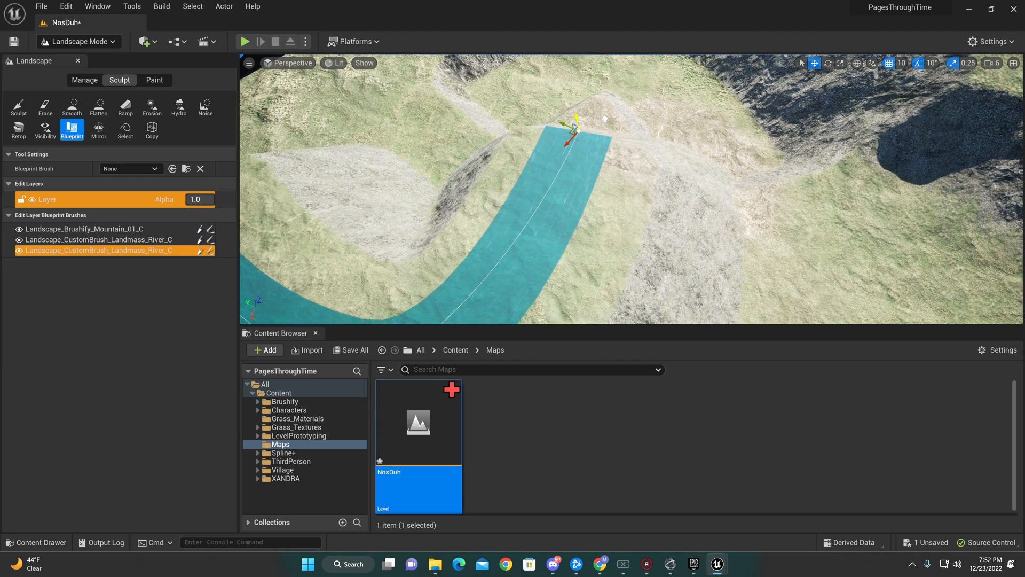
- Lower the new river brush along Z to sink its channel, then raise it back to form a plateau
{"action": "mouse_move", "coordinate": [624, 192]}
{"action": "right_mouse_down"}
{"action": "mouse_move", "coordinate": [593, 208]}
{"action": "mouse_move", "coordinate": [624, 240]}
{"action": "right_mouse_up"}
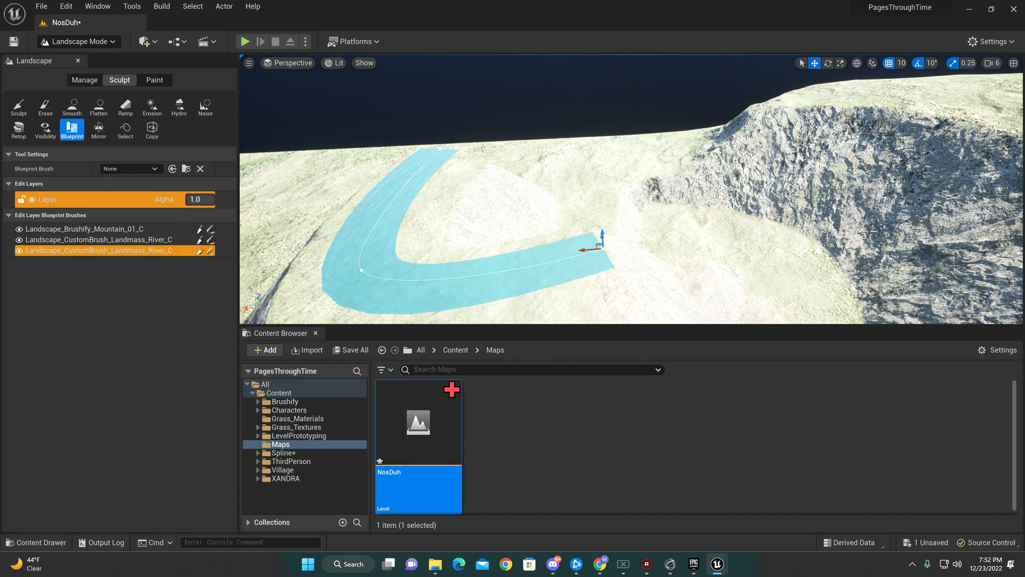
{"action": "right_click_drag", "start_coordinate": [625, 193], "coordinate": [609, 240]}
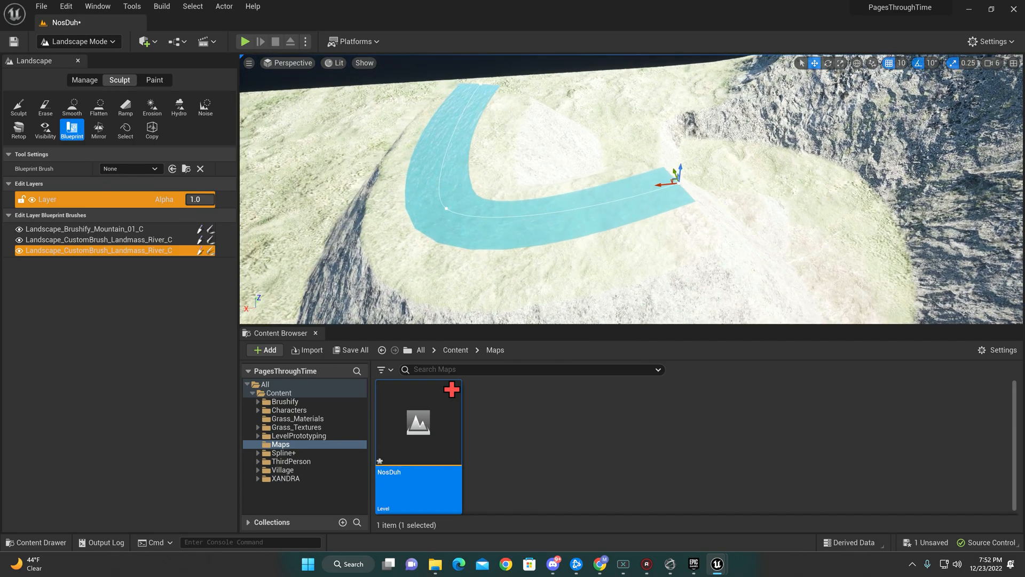
{"action": "right_click_drag", "start_coordinate": [625, 192], "coordinate": [592, 225]}
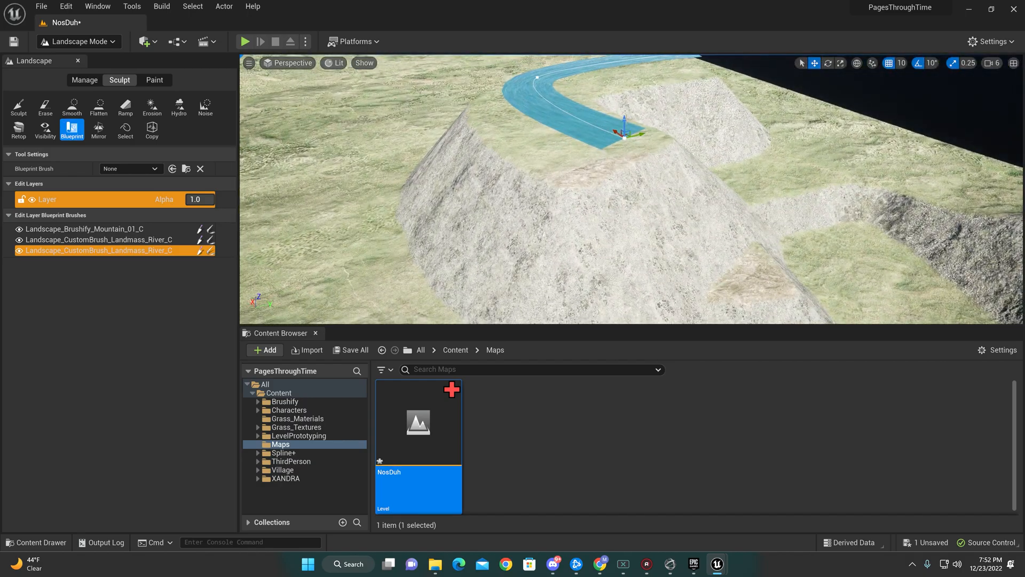
{"action": "left_click_drag", "start_coordinate": [625, 121], "coordinate": [626, 261]}
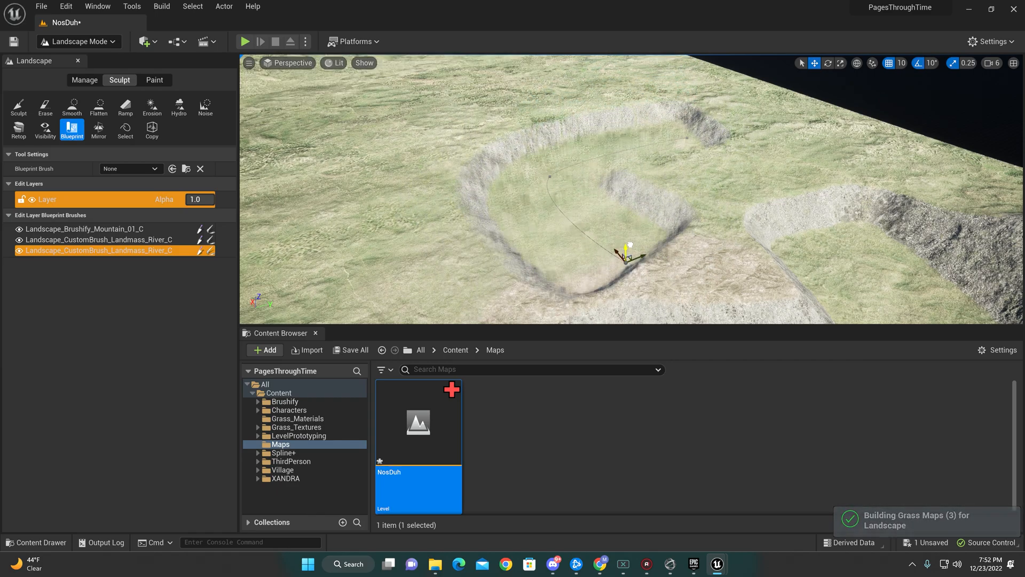
{"action": "left_click_drag", "start_coordinate": [625, 264], "coordinate": [624, 193]}
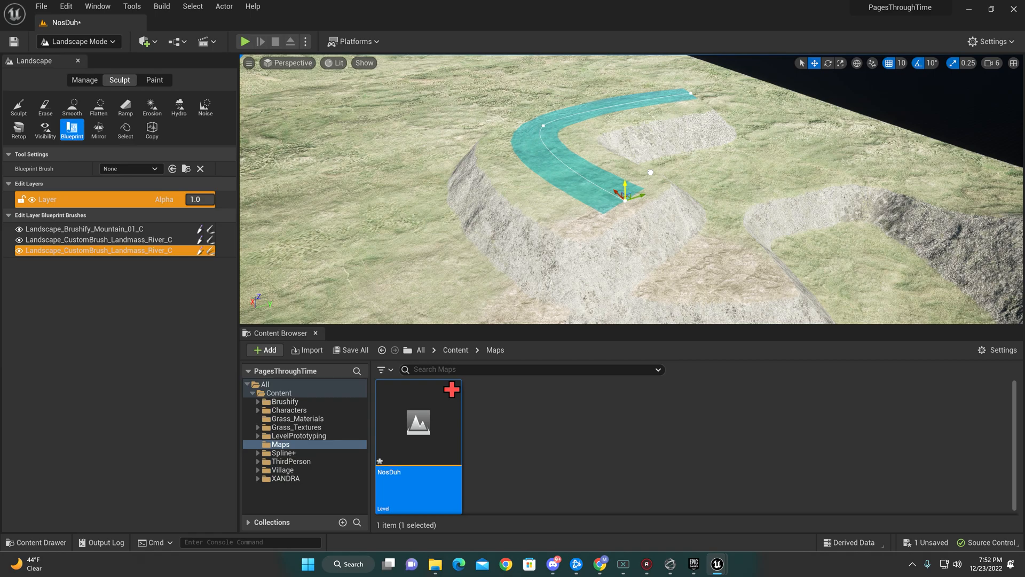
- Orbit the view to inspect the rocky ridges beside the river channel up close
{"action": "right_click_drag", "start_coordinate": [651, 172], "coordinate": [652, 240]}
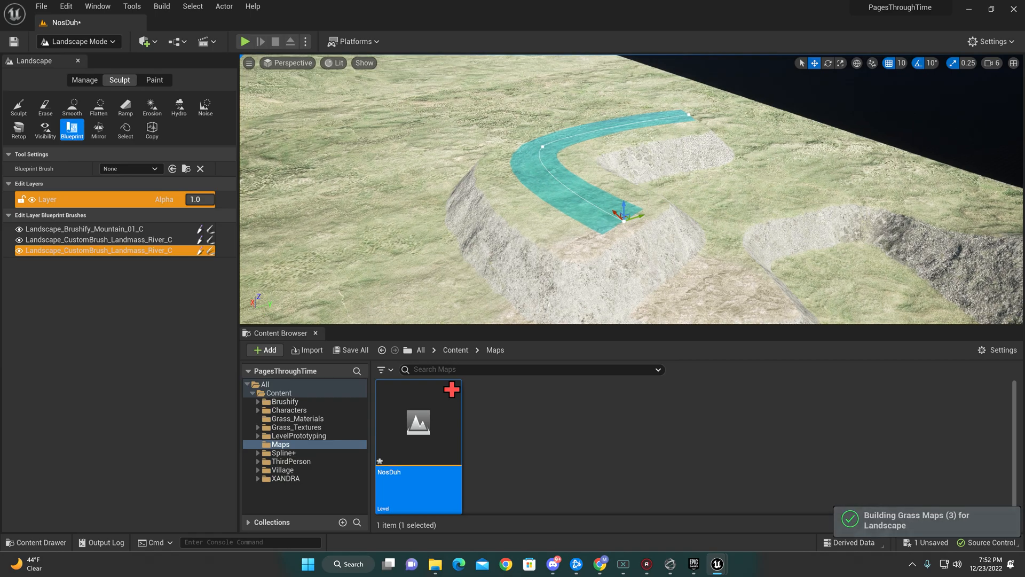
{"action": "right_click_drag", "start_coordinate": [625, 192], "coordinate": [560, 193]}
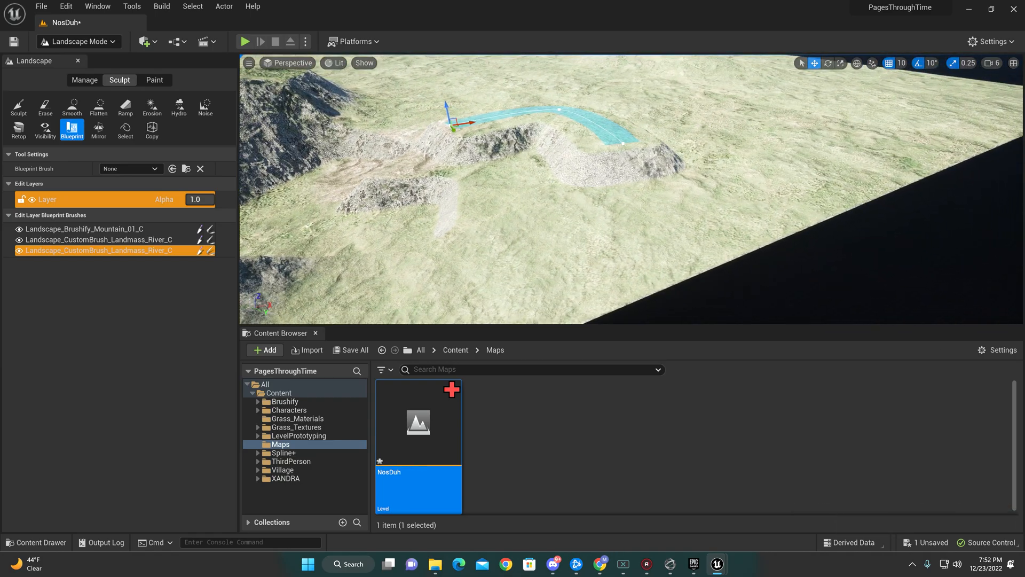
{"action": "right_click_drag", "start_coordinate": [625, 192], "coordinate": [625, 120]}
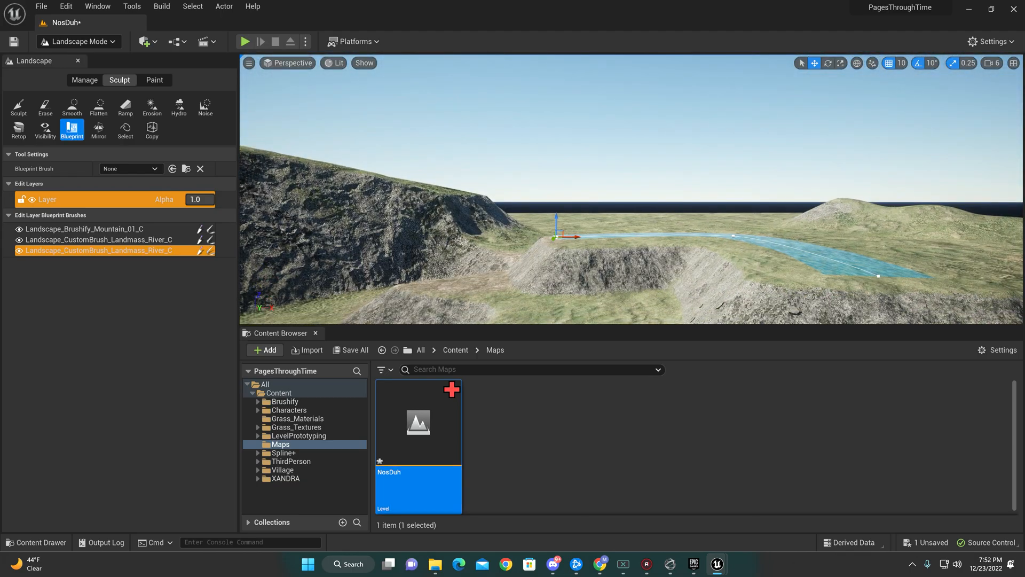
{"action": "right_click_drag", "start_coordinate": [625, 192], "coordinate": [593, 160]}
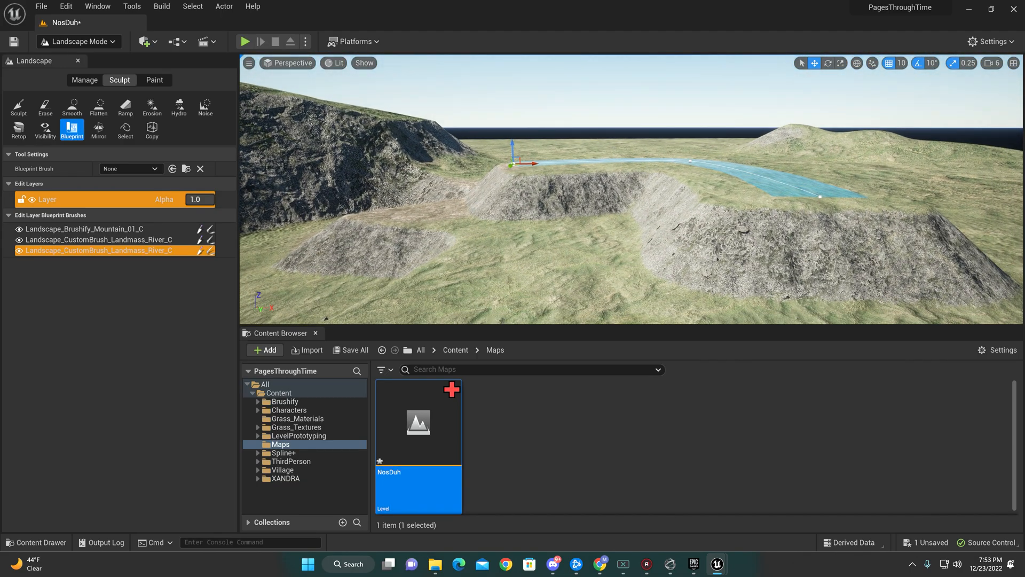
{"action": "right_click_drag", "start_coordinate": [625, 192], "coordinate": [625, 265]}
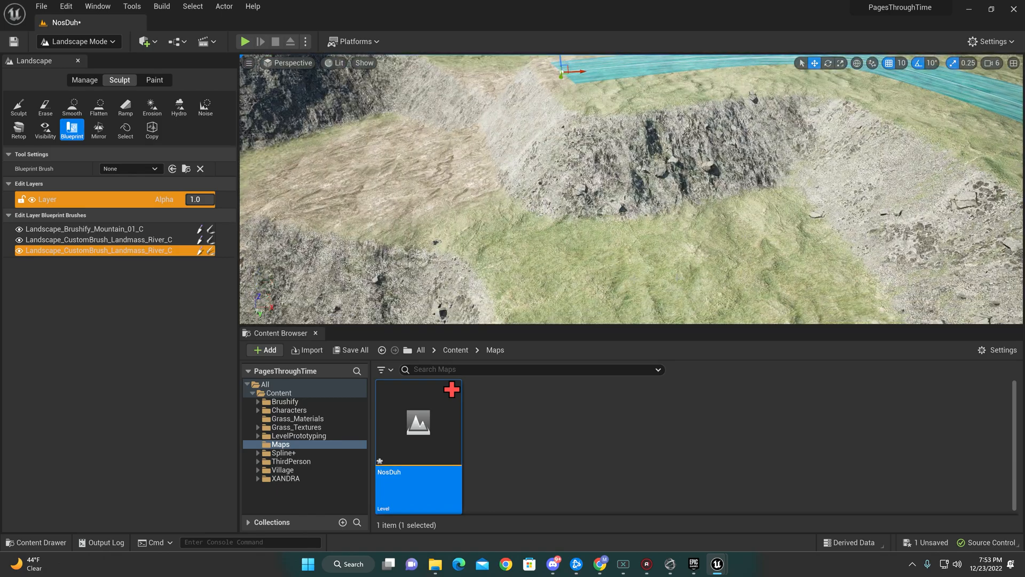
{"action": "right_click", "coordinate": [593, 196]}
- Preview the level with Play From Here and walk the character through the tall grass
{"action": "left_click", "coordinate": [662, 543]}
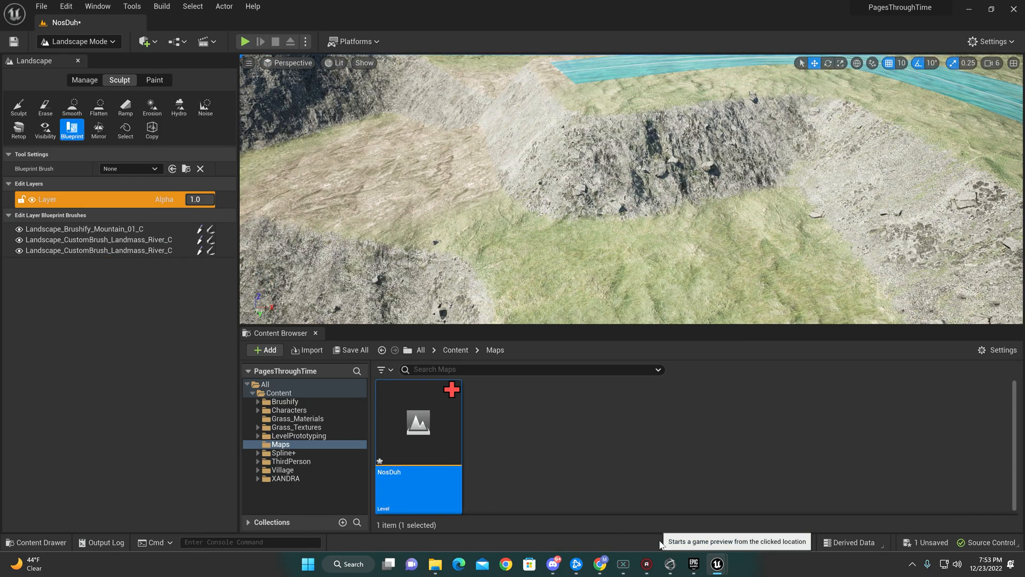